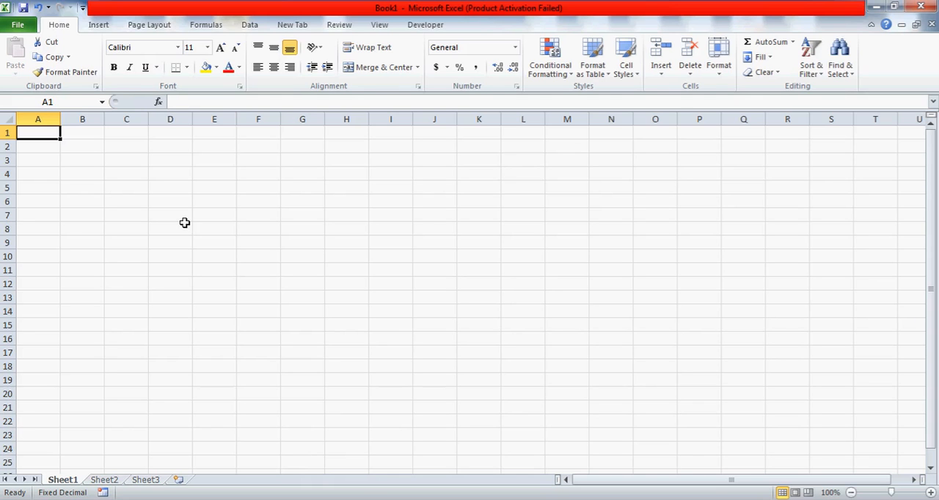
Enter the comma-separated text "A,B,D,E,F" in cell A1
type("A,")
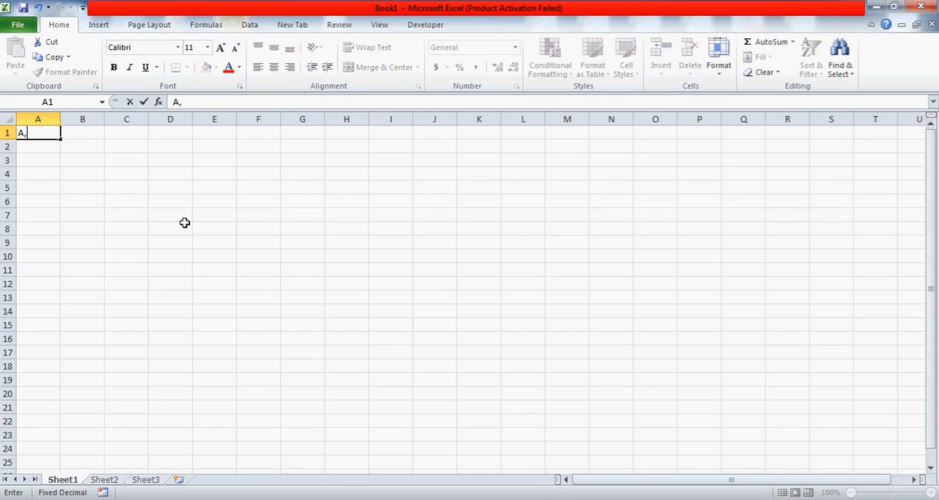
type("B,D,E,F")
key("Return")
List the letters A, B, D, E and F in separate cells down column C, from C1 to C5
key("Up")
key("Right")
key("Right")
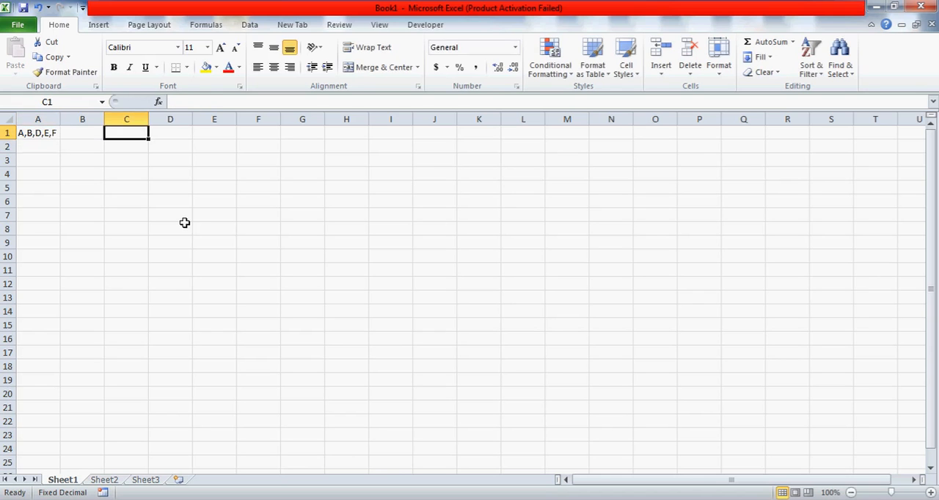
type("A")
key("Return")
type("B")
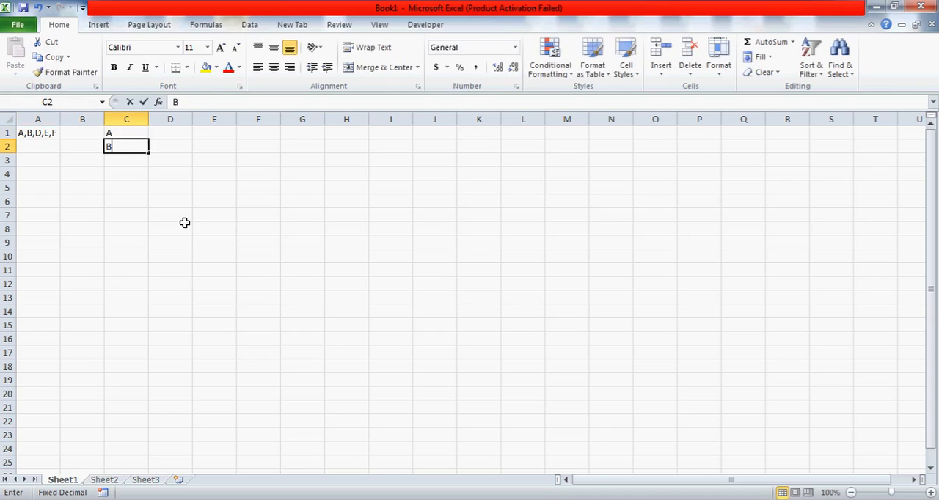
key("Return")
type("D")
key("Return")
type("E")
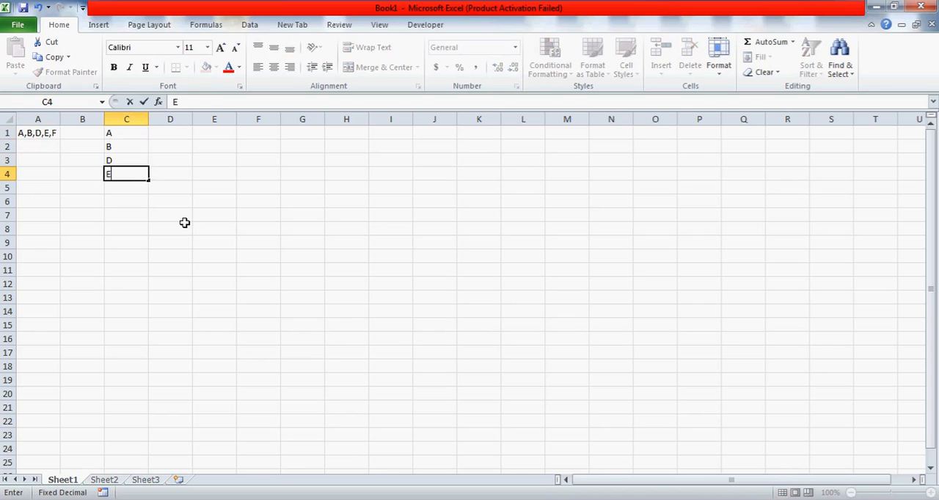
key("Return")
type("F")
key("Up")
key("Up")
key("Up")
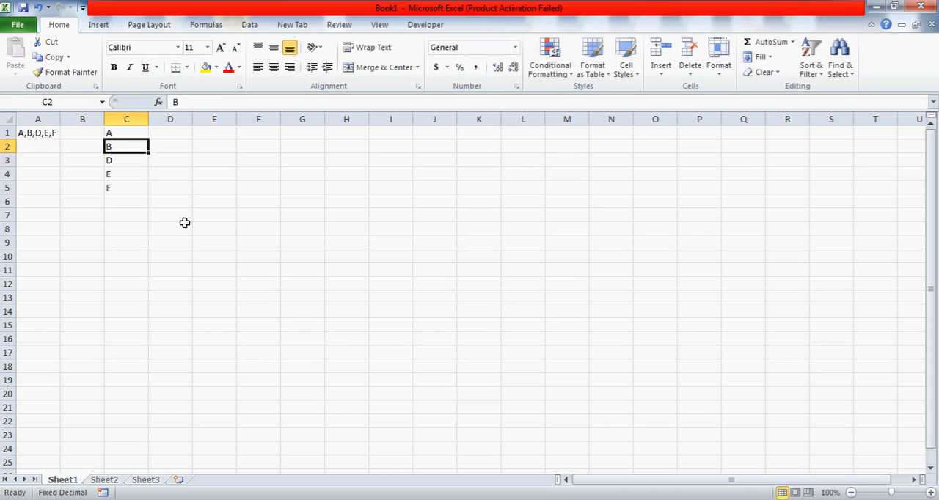
key("Up")
key("Left")
key("Left")
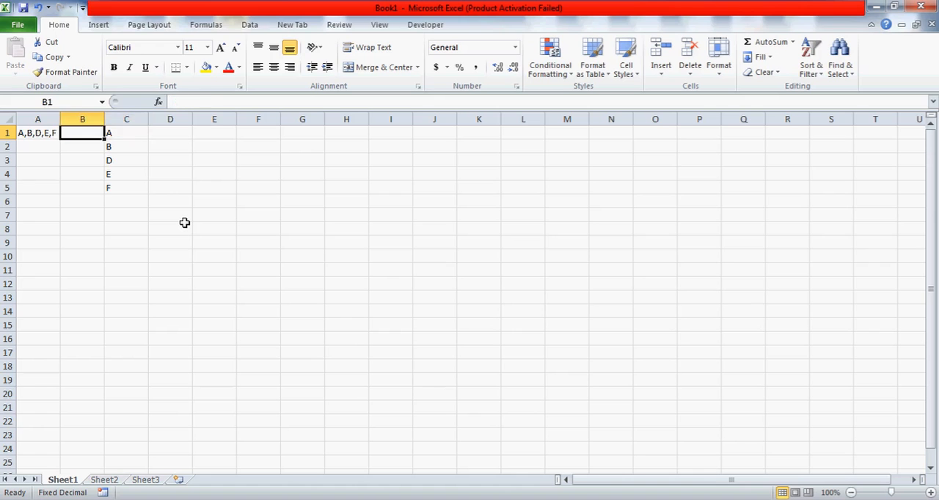
key("Right")
left_click(131, 137)
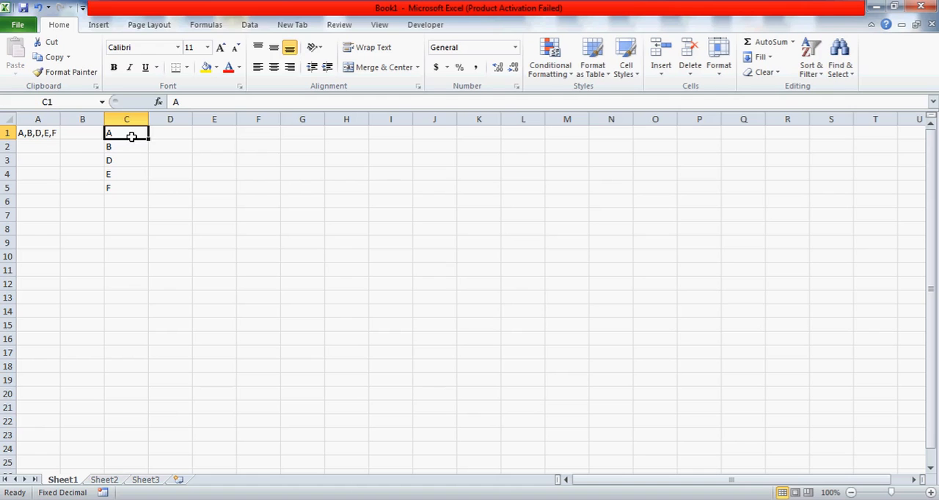
left_click(46, 118)
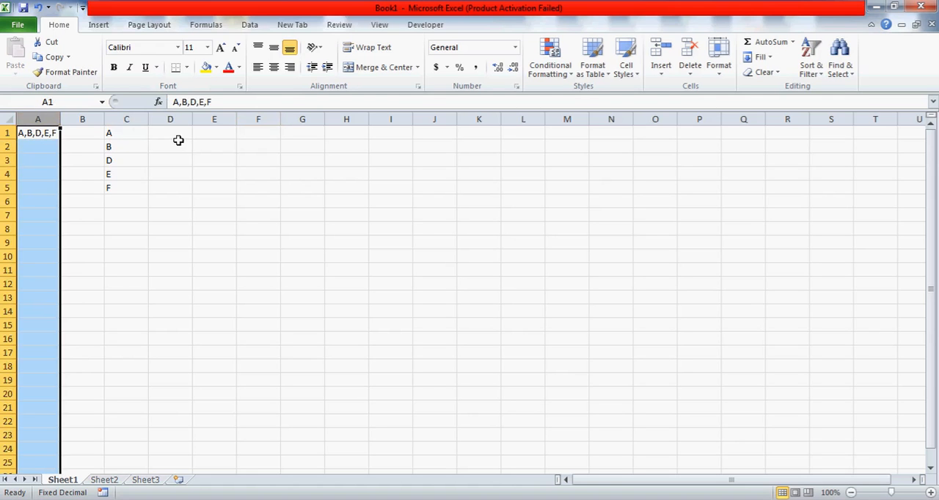
left_click(45, 134)
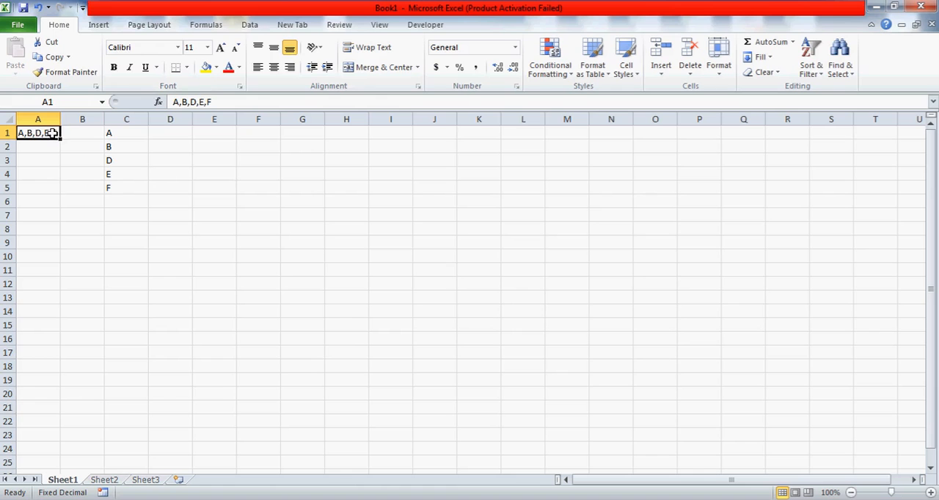
left_click(114, 134)
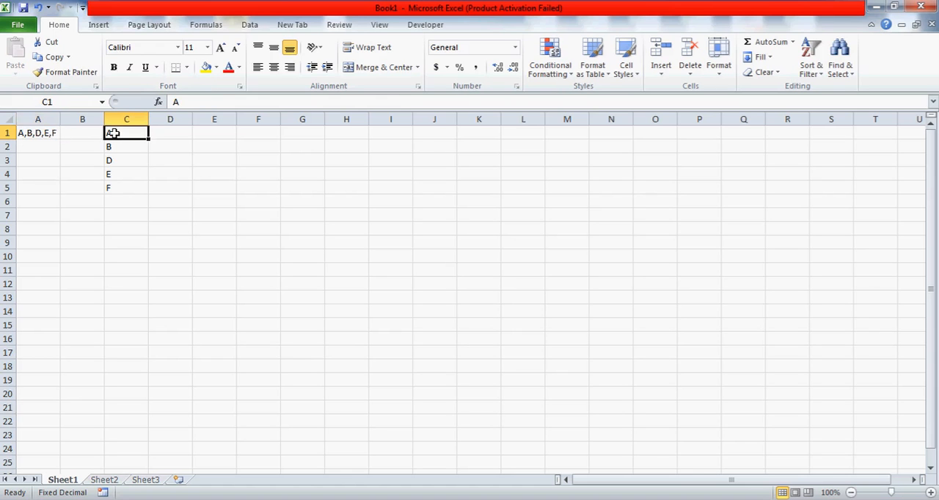
left_click(42, 119)
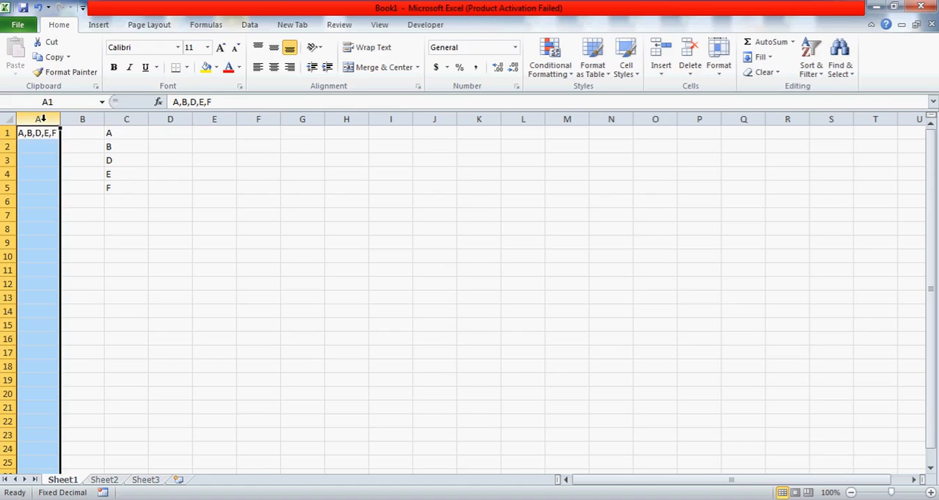
Enter the label "ARRAY" in cell D1, beside the first letter of the vertical list
left_click(123, 144)
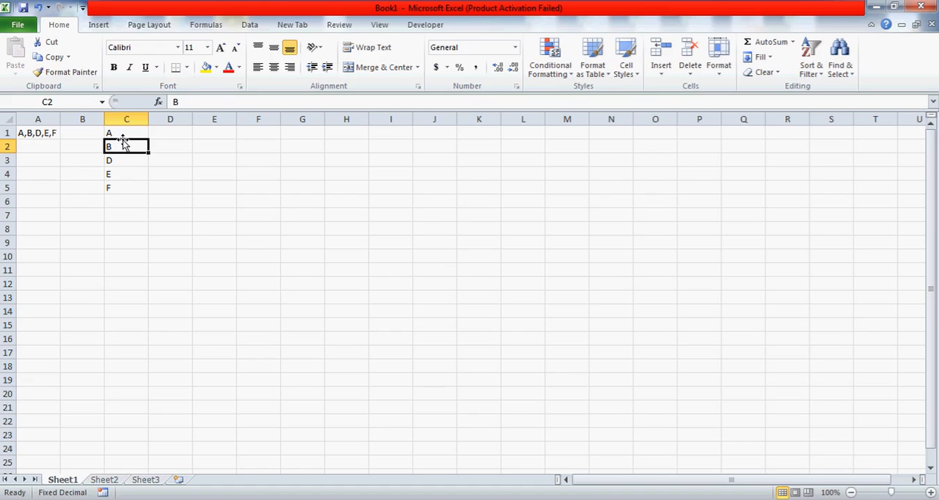
key("Up")
key("Right")
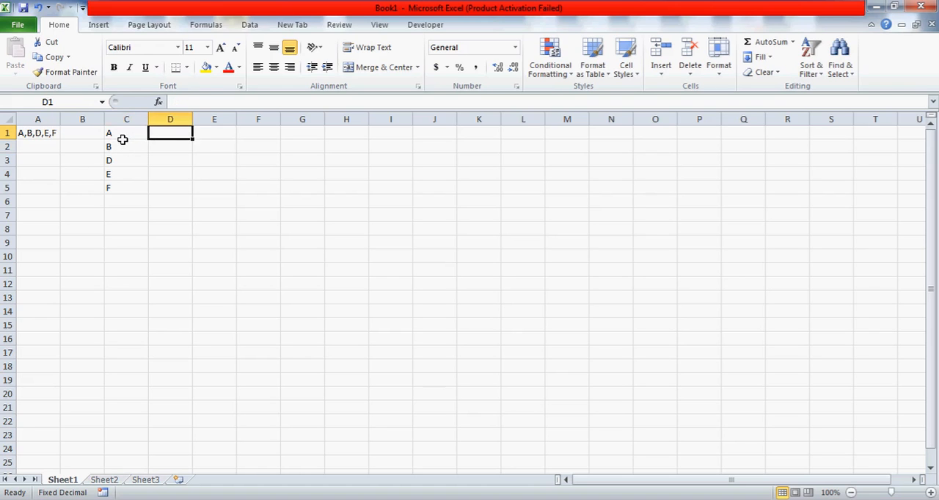
type("ARRAY")
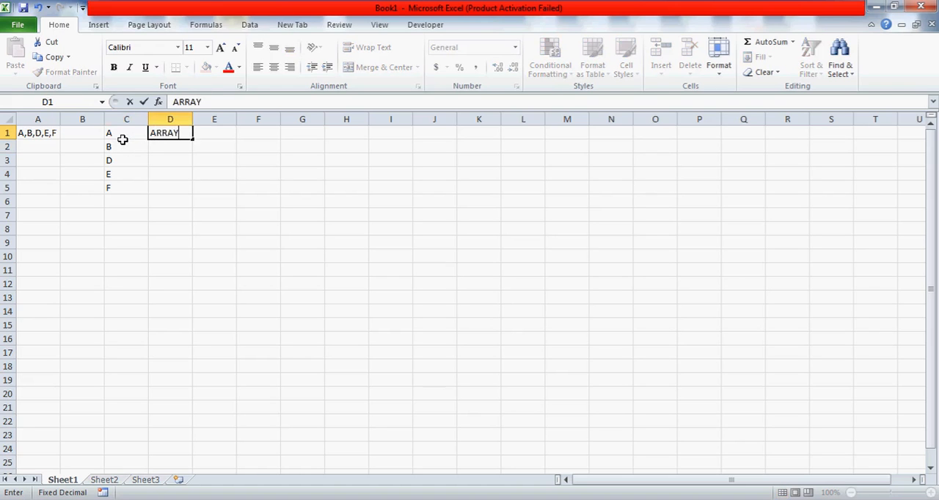
key("Return")
key("Up")
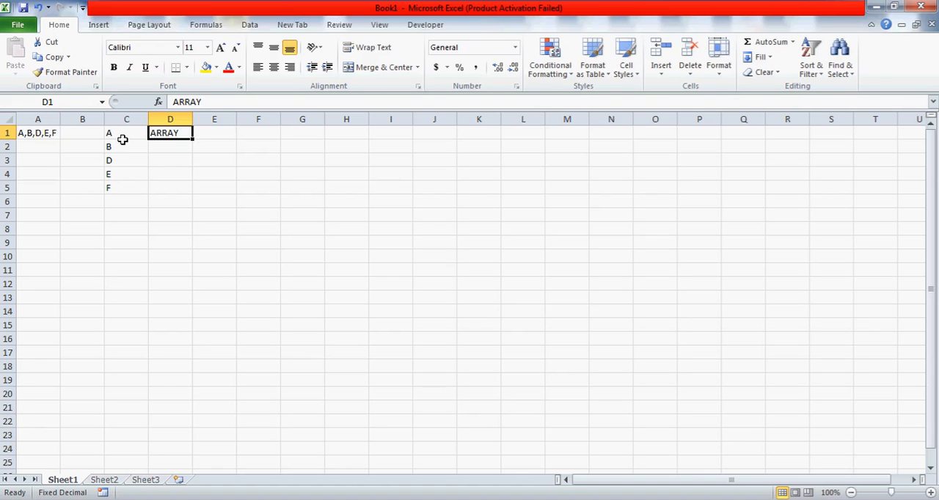
key("Right")
key("Right")
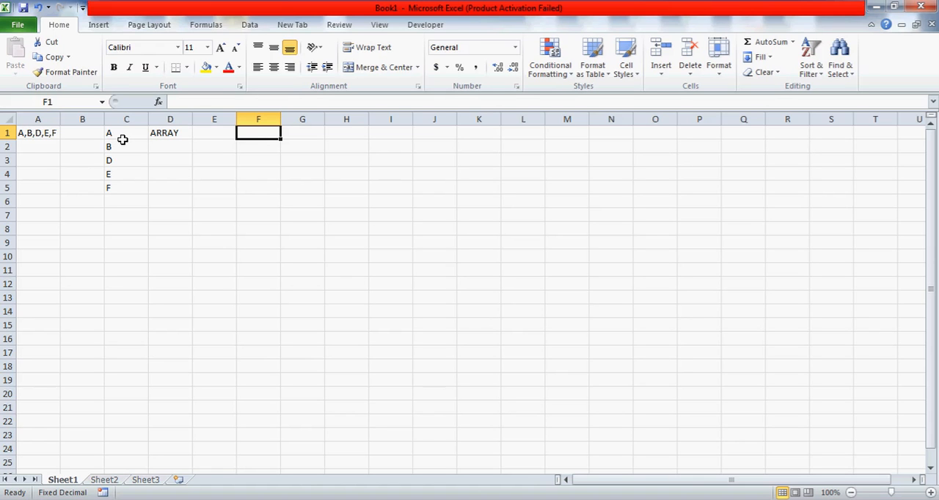
key("Left")
key("Left")
key("Left")
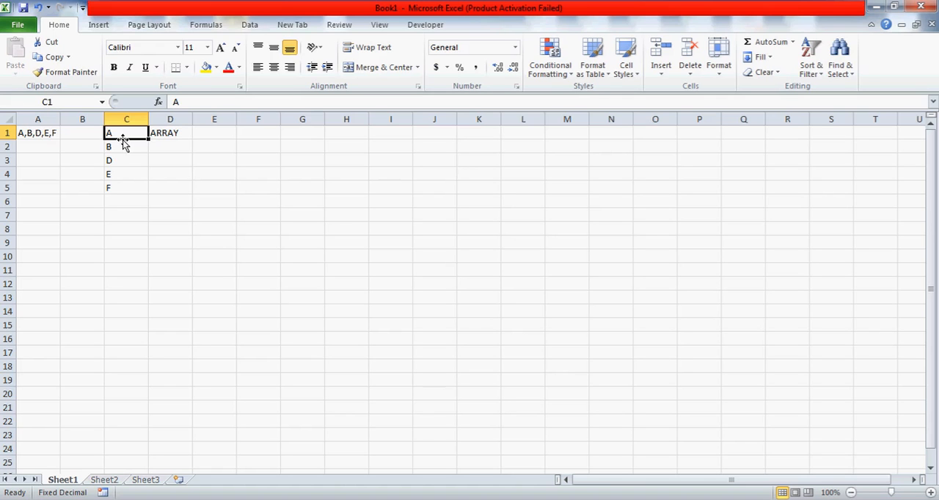
List the function names MID, ROW, OFFSET, LEN and INDIRECT in cells F1 to F5
key("Right")
key("Right")
key("Right")
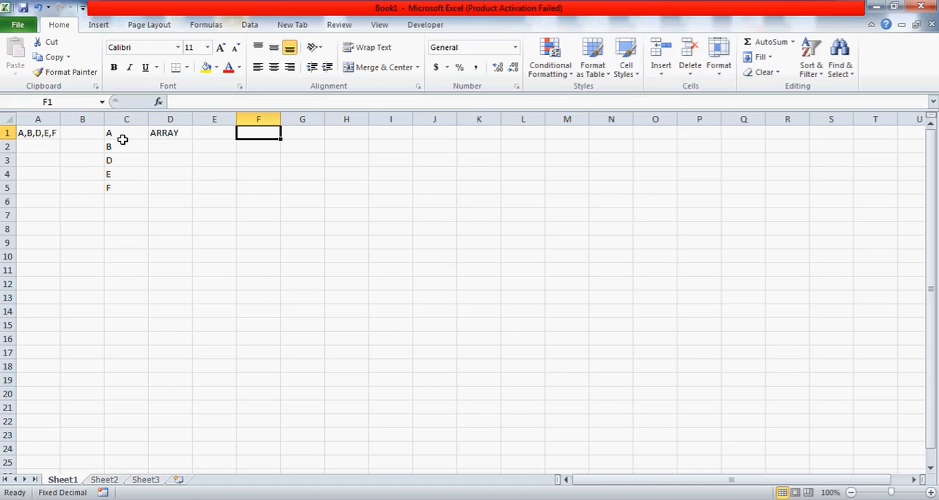
type("MID")
key("Return")
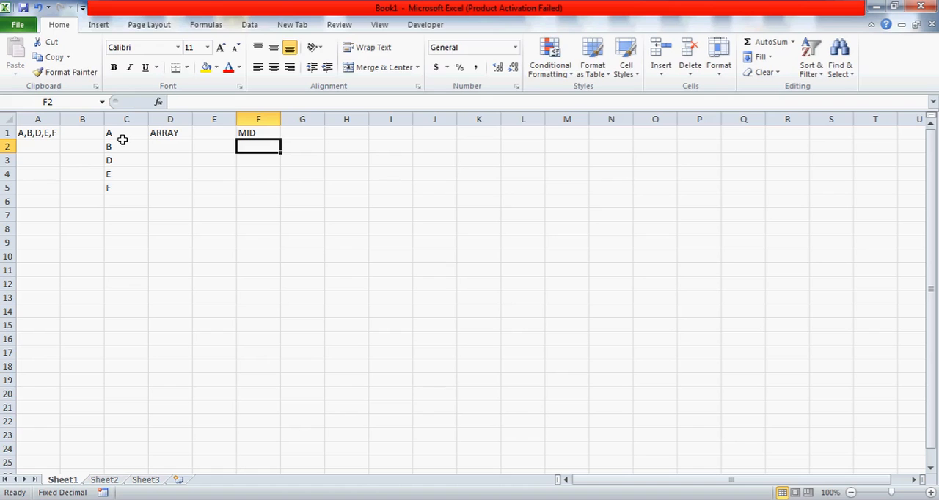
type("ROW")
key("Return")
type("OFFSET")
key("Return")
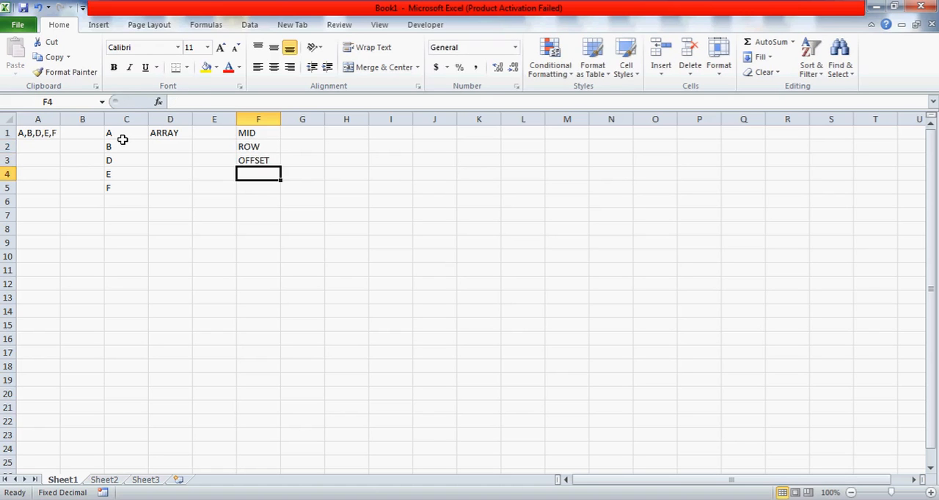
type("LEN")
key("Return")
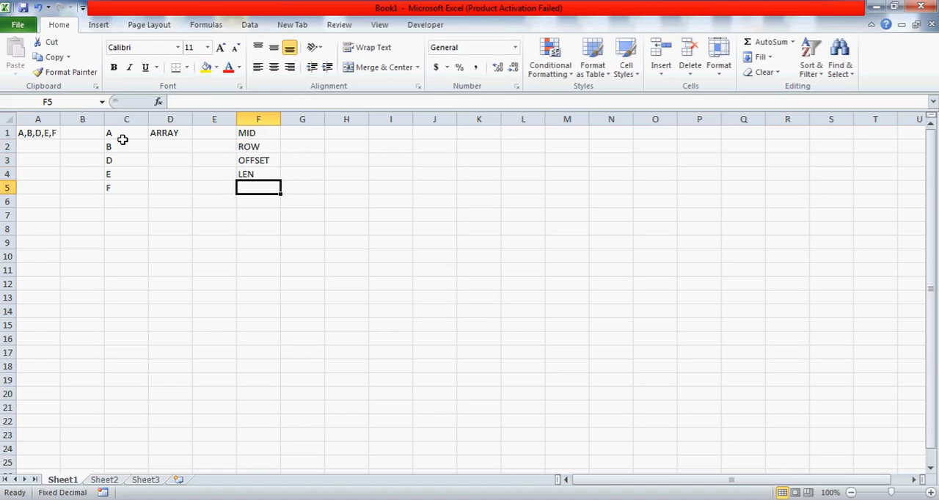
type("INDIRECT")
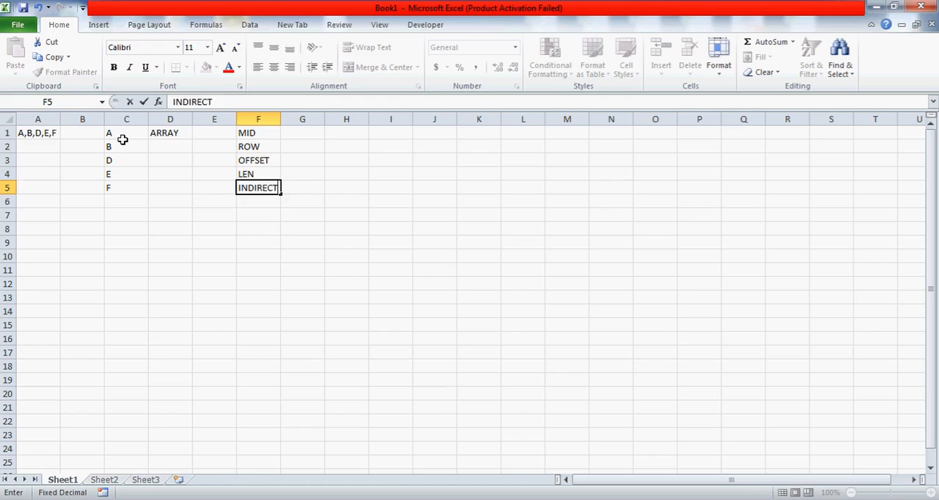
key("Return")
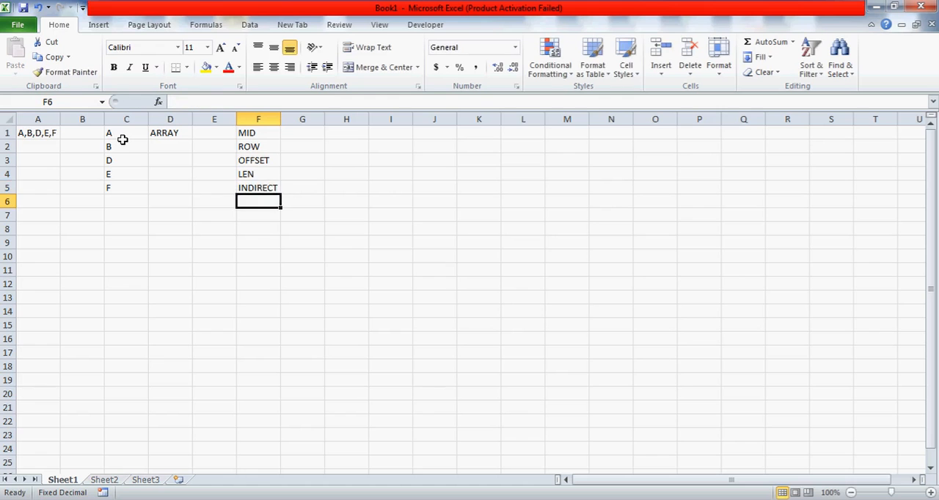
key("Up")
key("Up")
key("Up")
key("Up")
key("Up")
key("shift+Down")
key("shift+Down")
key("shift+Down")
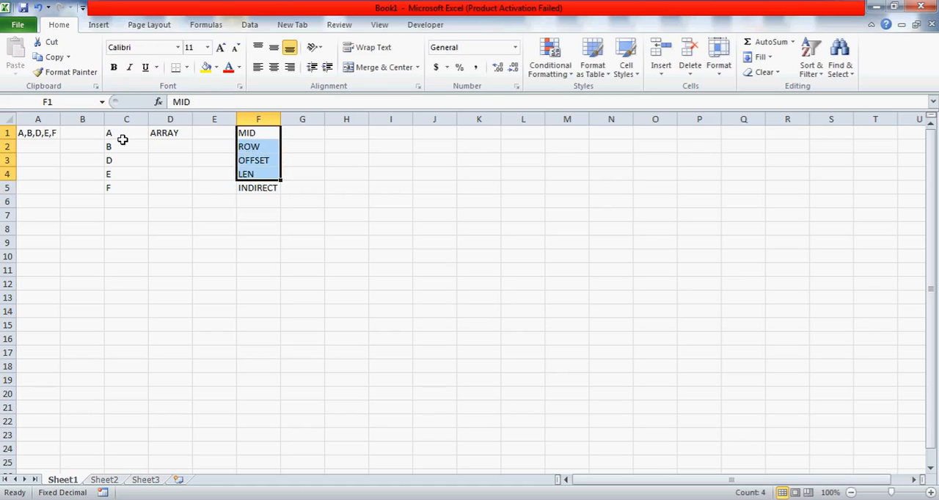
key("Down")
key("Down")
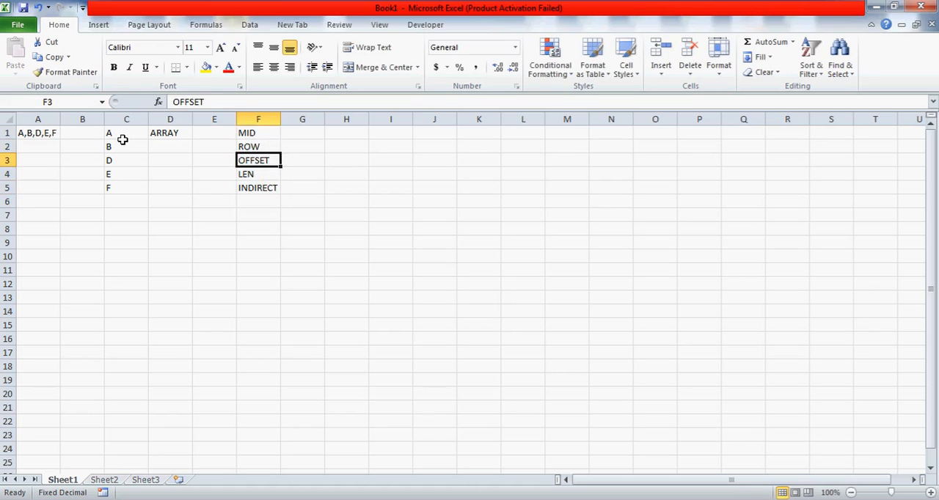
key("Up")
key("Up")
key("Right")
key("Right")
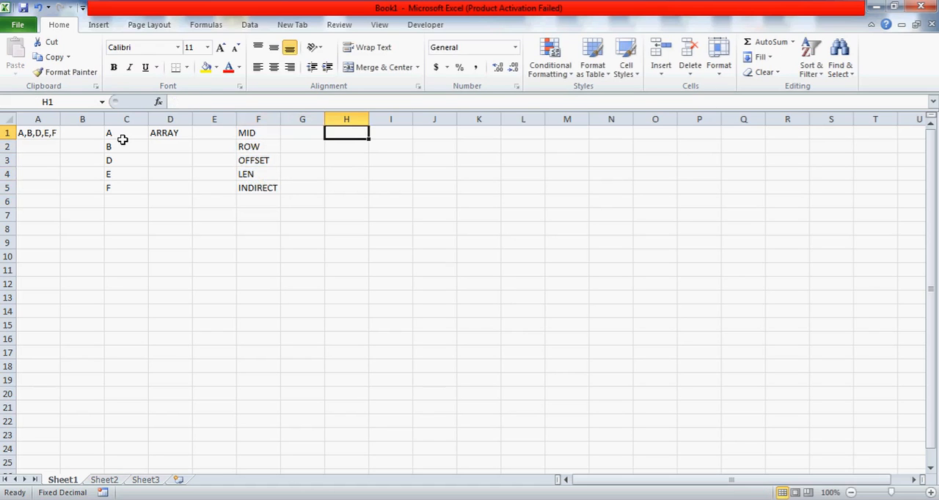
key("Left")
key("Left")
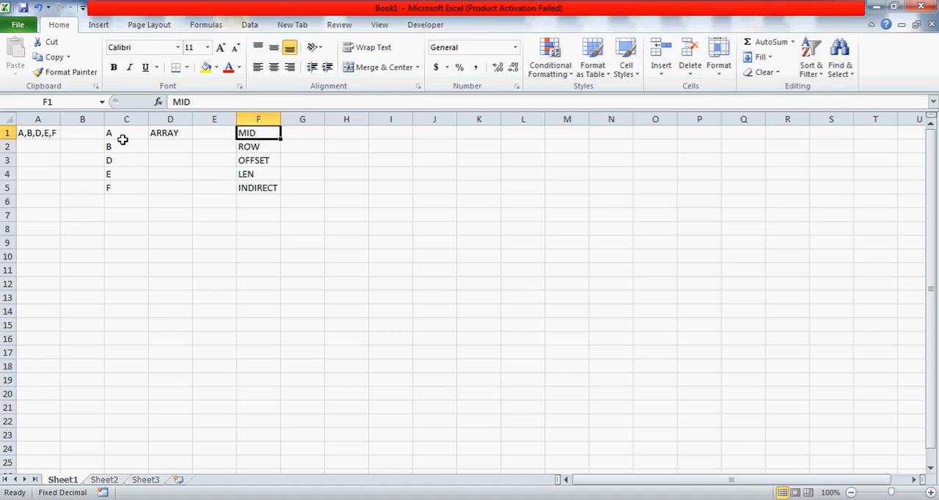
key("shift+Down")
key("shift+Down")
key("shift+Down")
key("shift+Down")
key("Up")
key("shift+Down")
key("shift+Down")
key("shift+Down")
key("shift+Down")
key("Down")
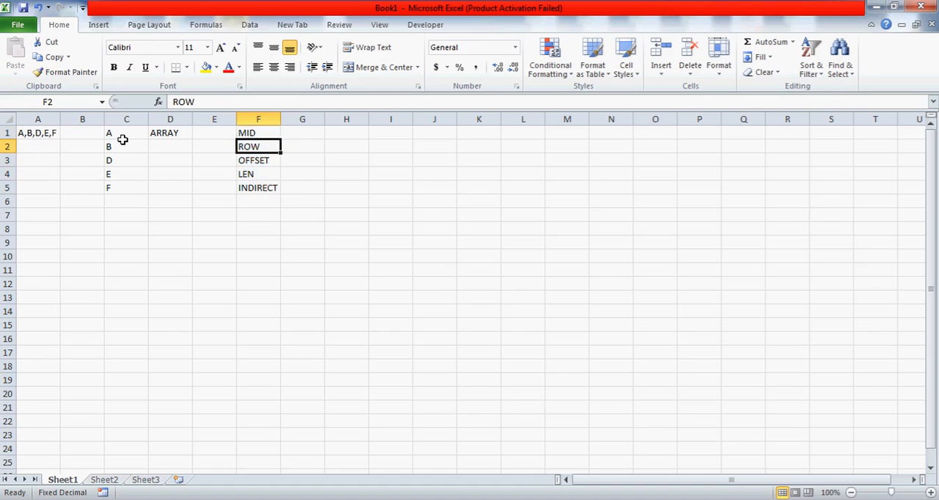
key("Up")
key("Down")
key("Up")
key("Right")
key("Right")
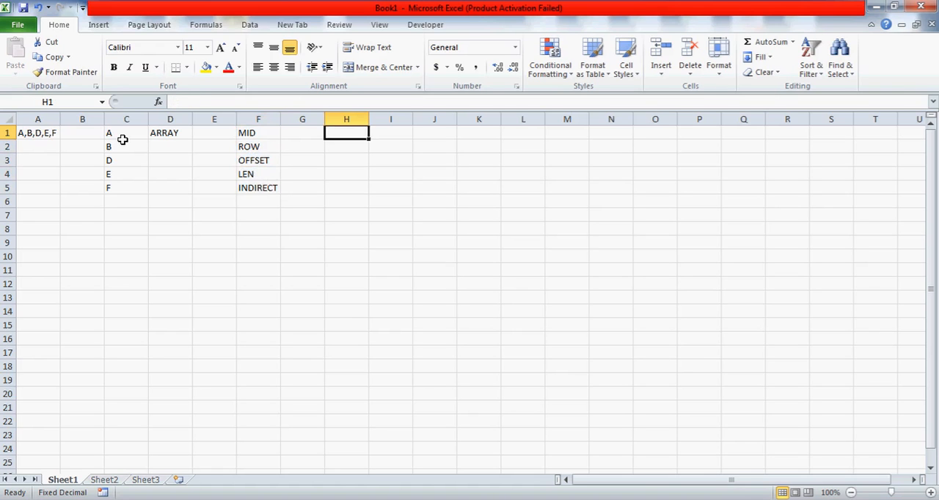
key("Left")
key("Left")
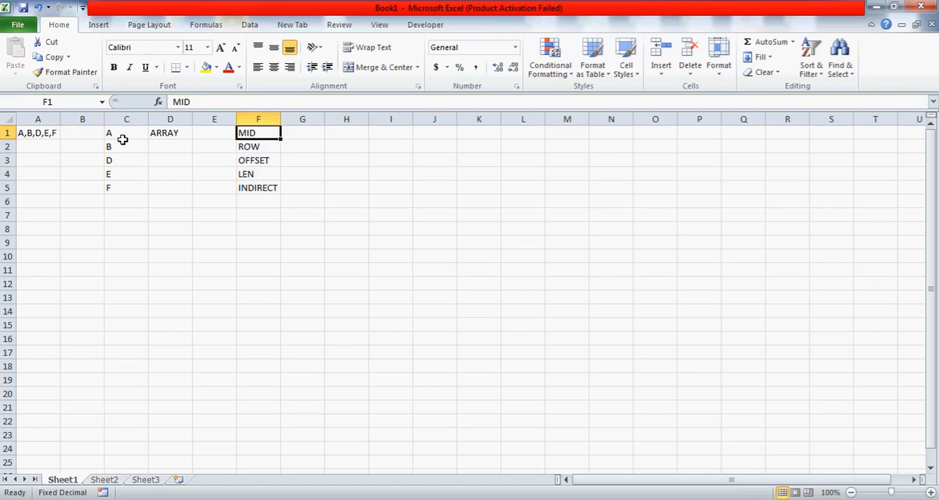
key("shift+Down")
key("shift+Down")
key("shift+Down")
key("shift+Down")
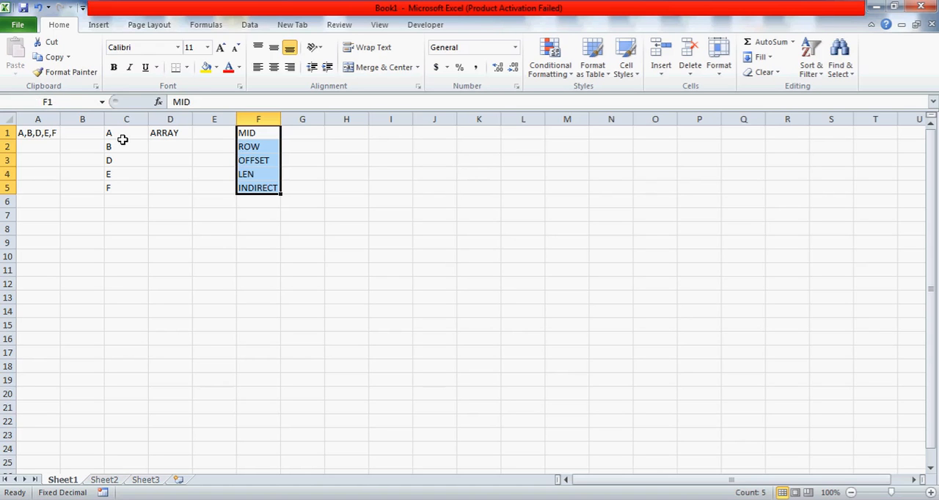
key("Right")
key("Right")
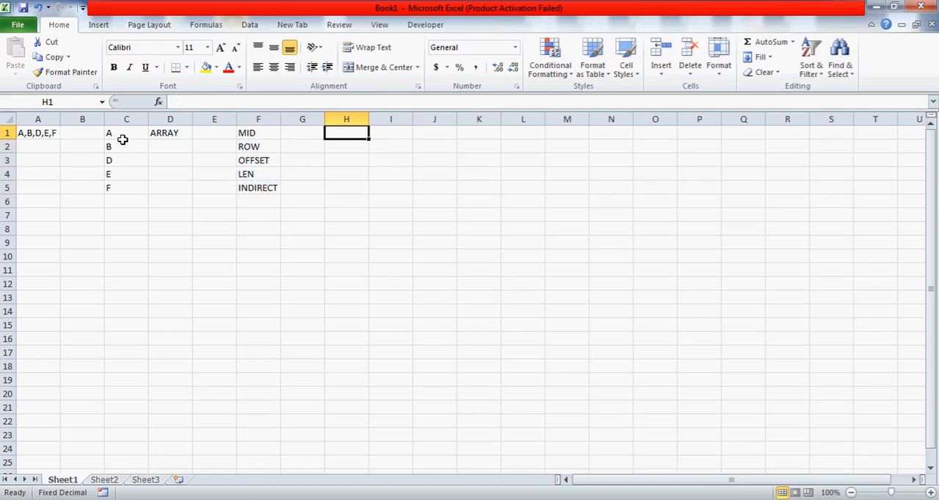
key("Left")
key("Left")
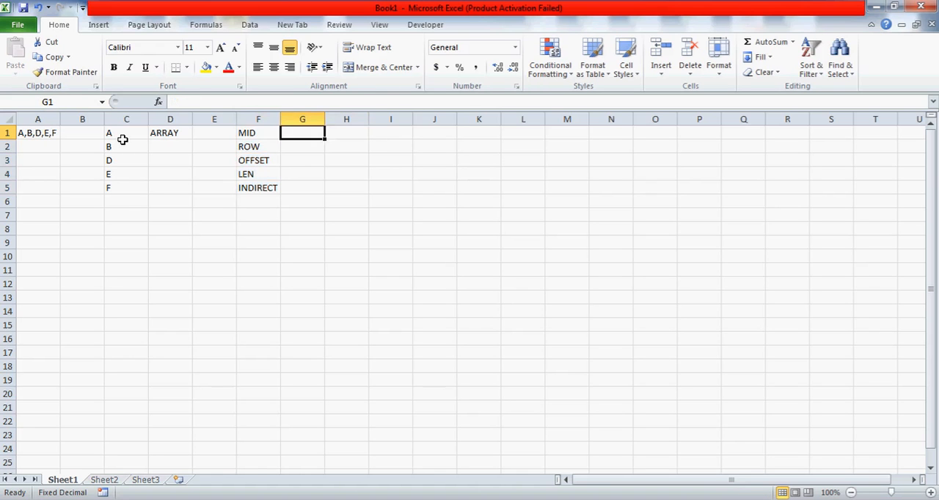
key("shift+Down")
key("shift+Down")
key("Up")
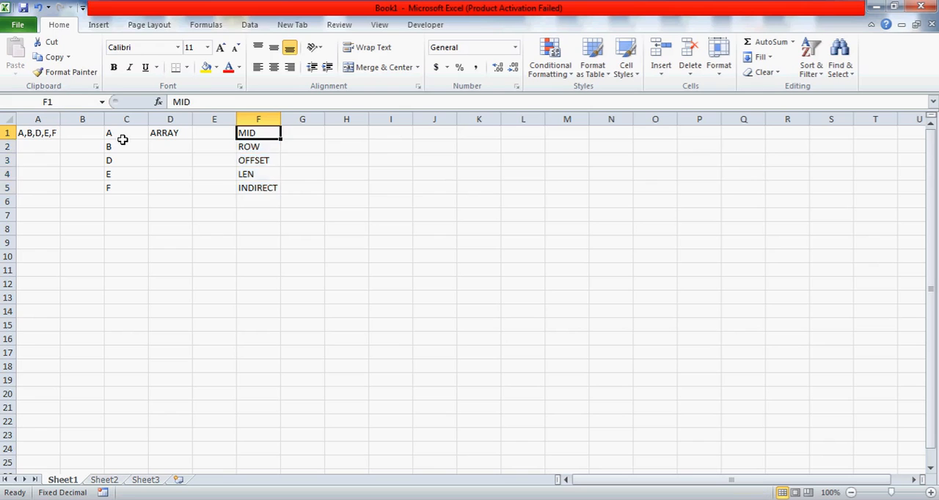
key("shift+Down")
key("shift+Down")
key("shift+Down")
key("shift+Down")
key("Up")
key("Left")
key("Left")
key("Left")
key("Left")
key("Left")
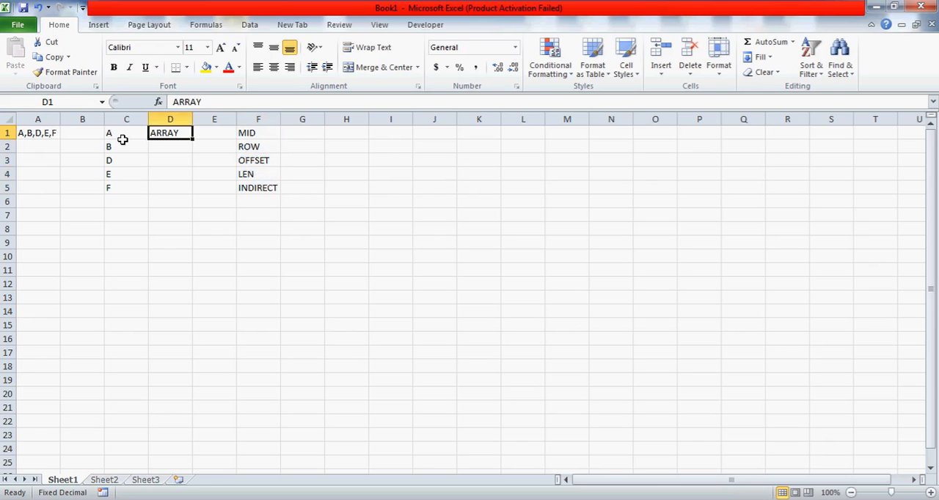
Review the function names MID, ROW, OFFSET, LEN and INDIRECT listed in F1 to F5
key("Right")
key("Right")
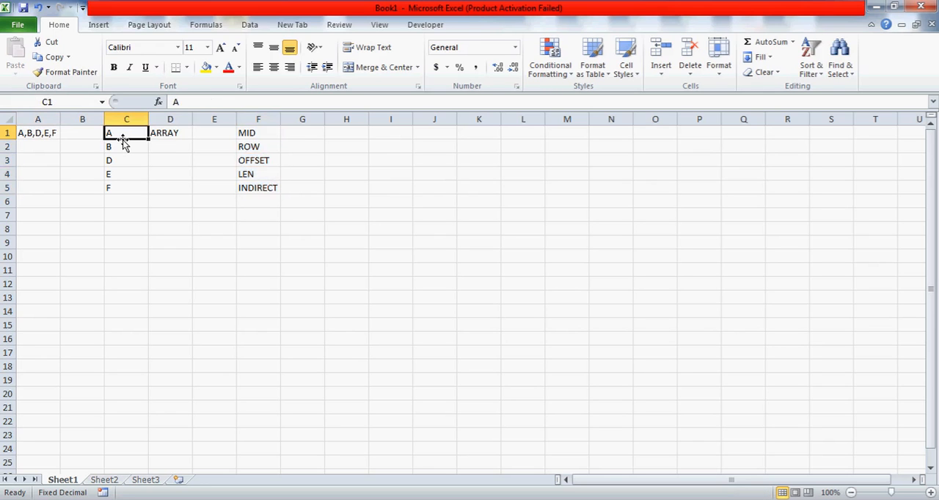
key("Right")
key("Right")
key("Right")
key("Down")
key("Down")
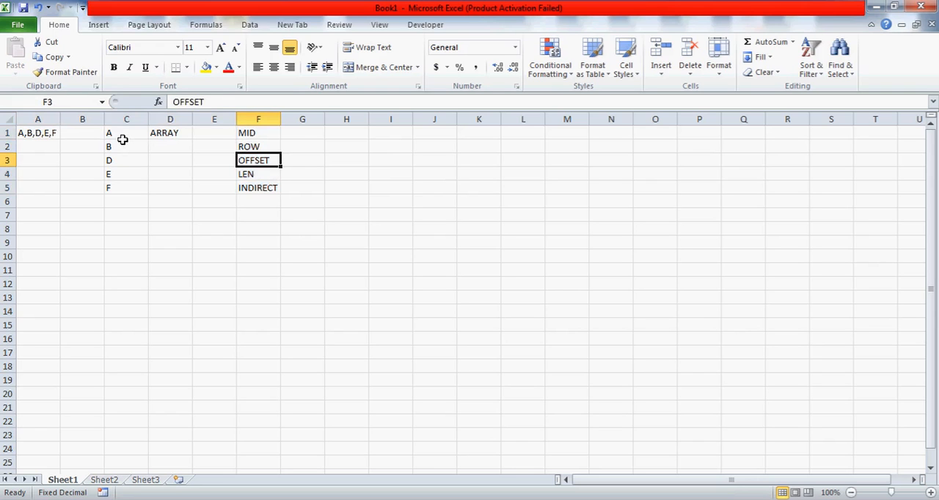
key("Up")
key("Up")
key("shift+Down")
key("shift+Down")
key("shift+Down")
key("shift+Down")
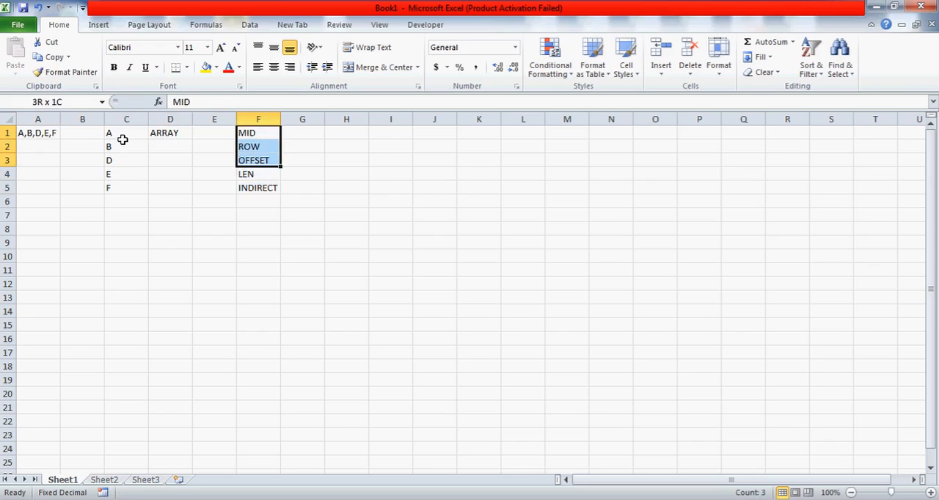
key("Right")
key("Right")
key("Right")
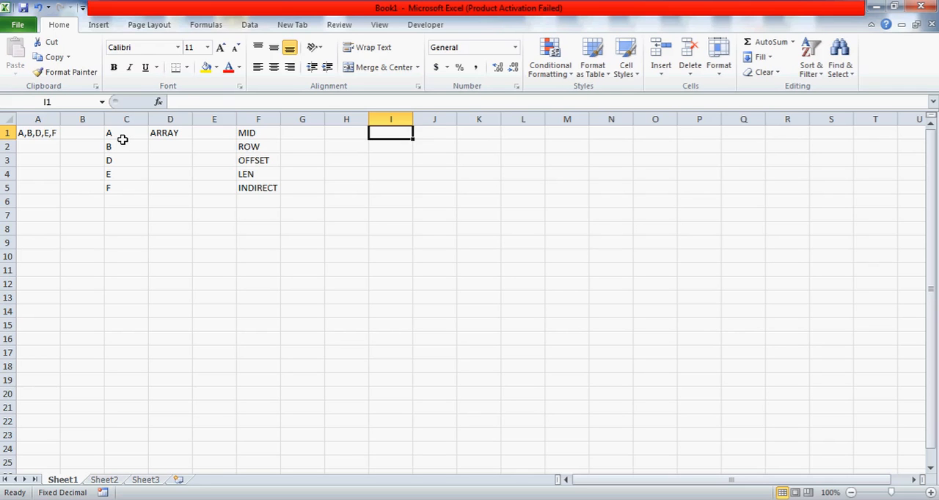
key("Left")
key("Left")
key("Left")
key("Right")
key("Right")
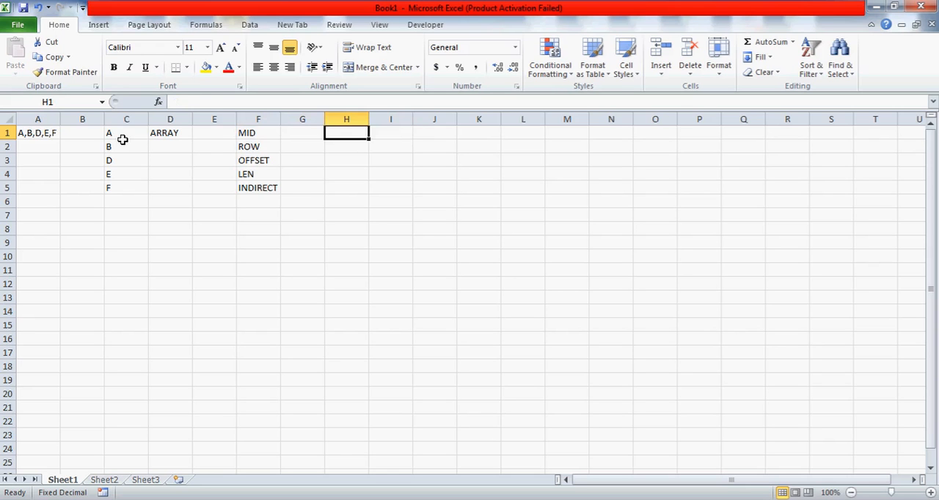
key("Left")
key("Left")
key("shift+Down")
key("shift+Down")
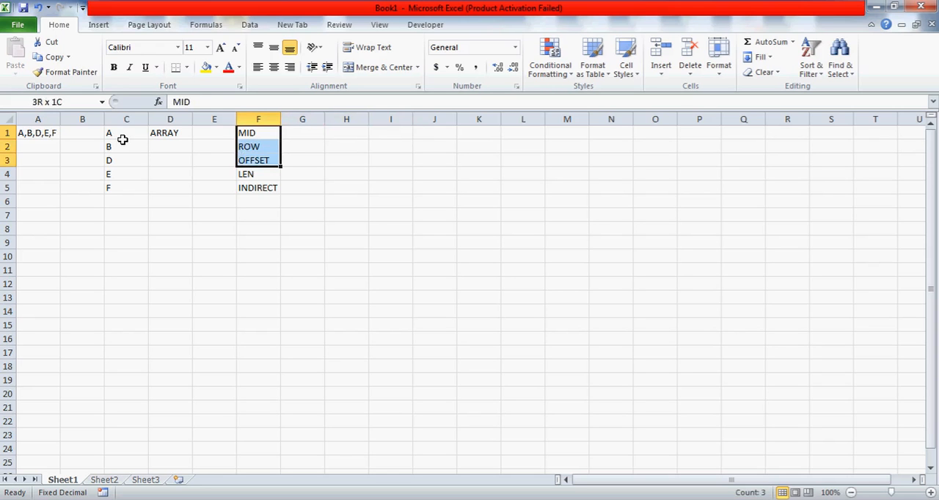
key("Down")
key("Up")
key("Down")
key("Down")
key("Down")
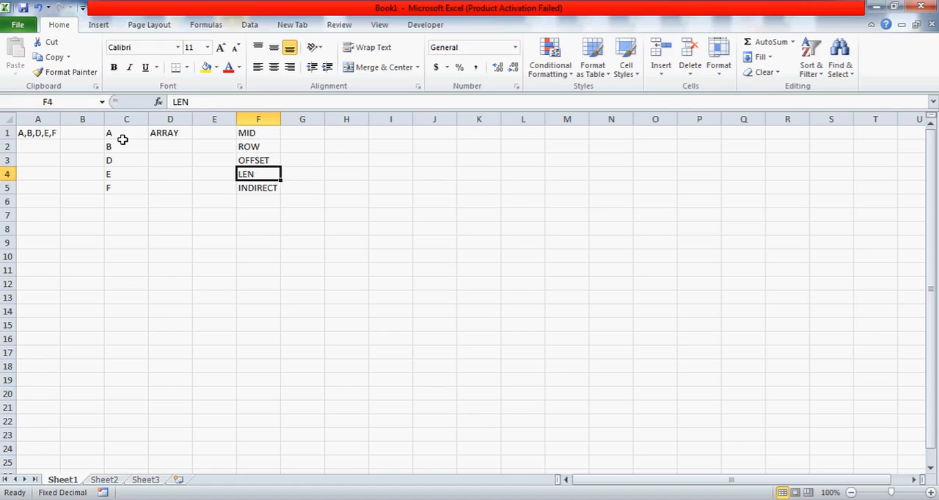
key("Down")
key("Up")
key("Up")
key("Up")
key("Up")
key("Right")
key("Right")
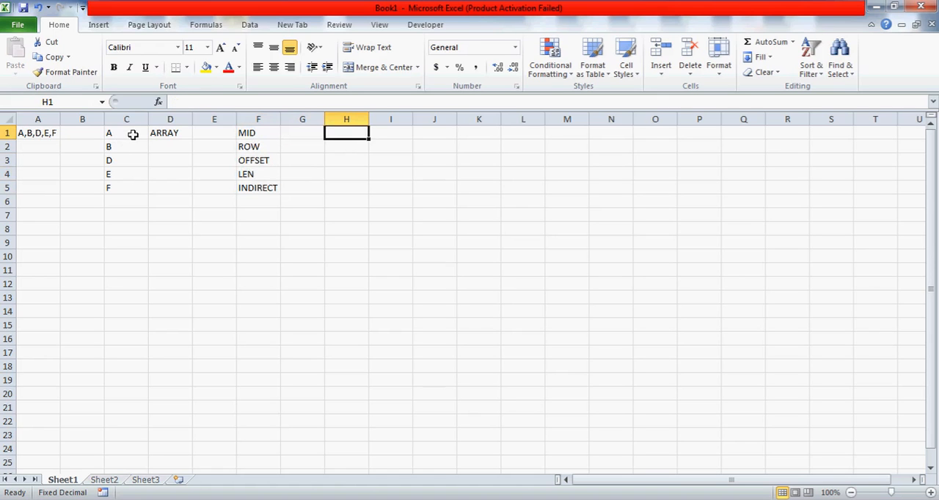
Compare the comma-separated text in A1 with the vertical list starting in C1
left_click(132, 133)
key("Left")
key("Left")
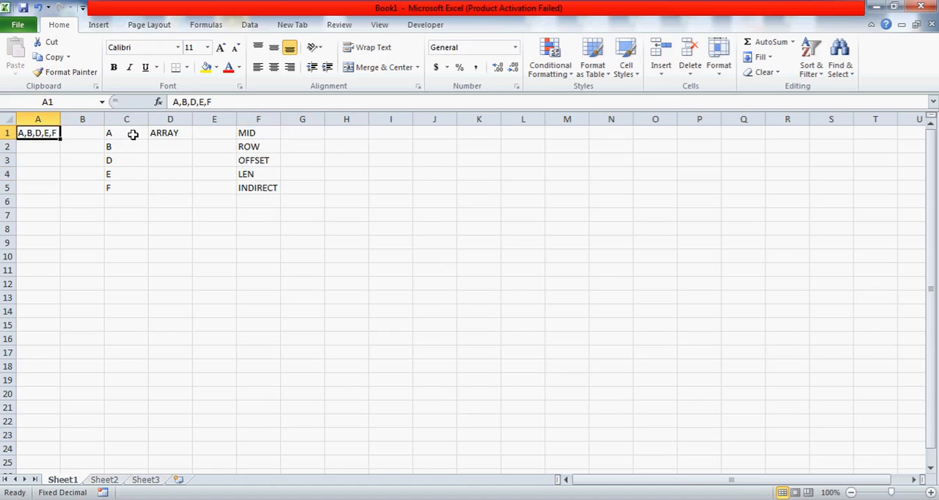
key("Right")
key("Right")
key("Left")
key("Left")
key("Right")
key("Right")
key("Right")
key("Right")
key("Right")
key("Right")
key("Right")
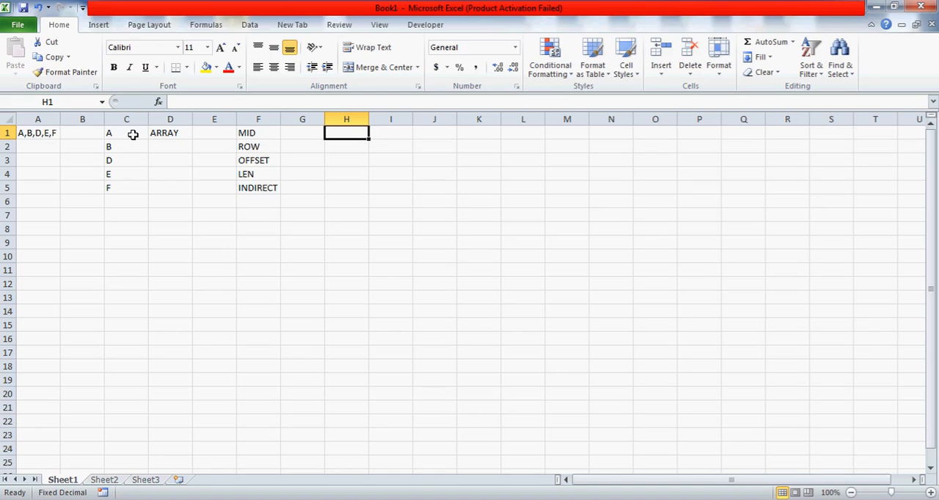
key("Right")
key("Right")
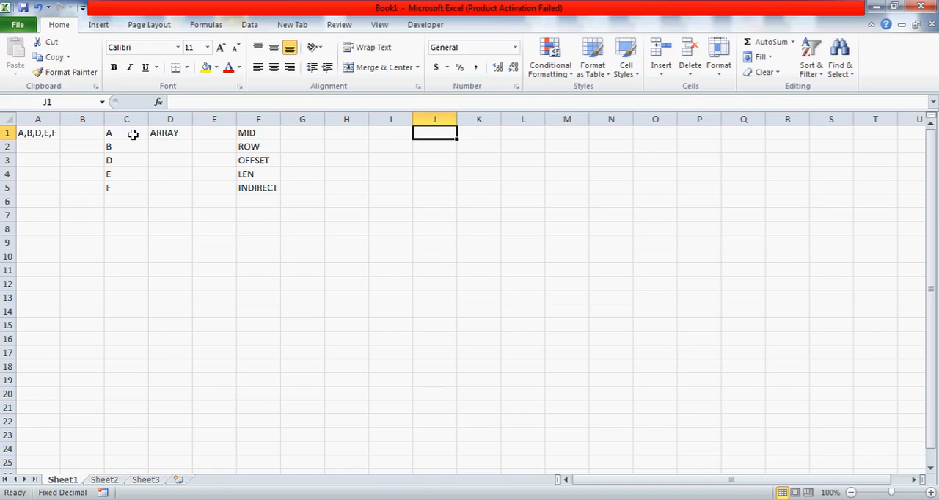
key("Left")
key("Left")
key("Left")
key("Left")
key("Left")
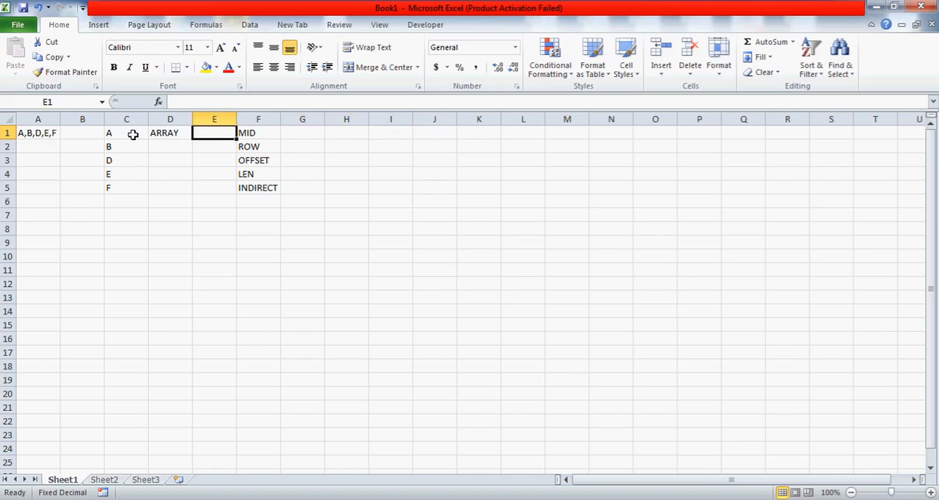
key("Home")
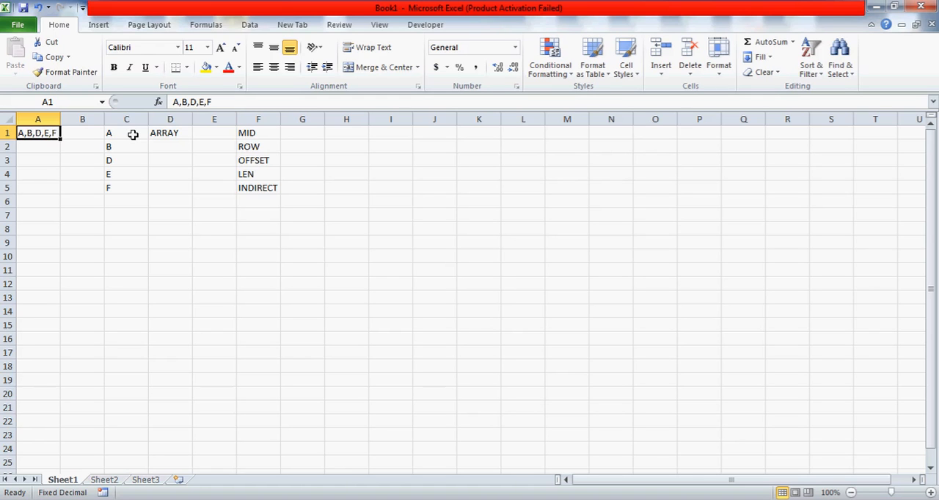
Enter the letters A, B and D in separate cells across row 1, from H1 to J1
key("Right")
key("Right")
key("Left")
key("Left")
key("Right")
key("Right")
key("Right")
key("Right")
key("Right")
key("Right")
key("Right")
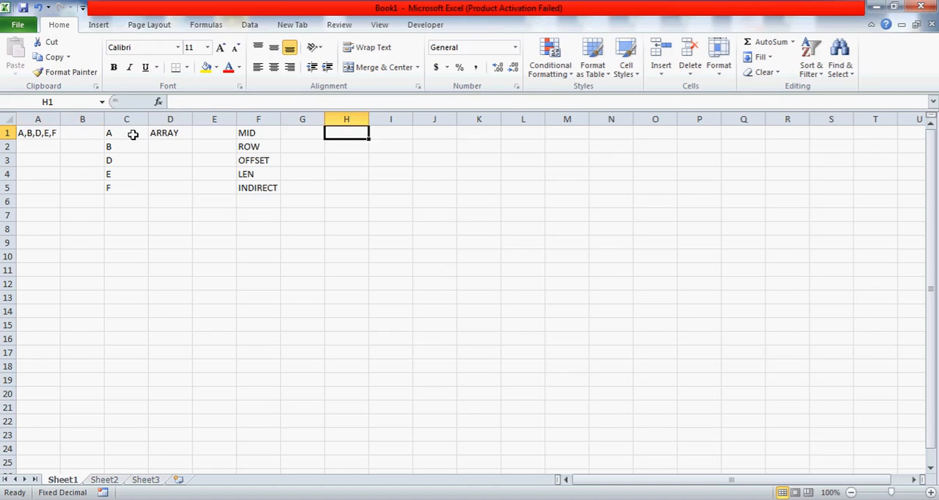
type("A")
key("Right")
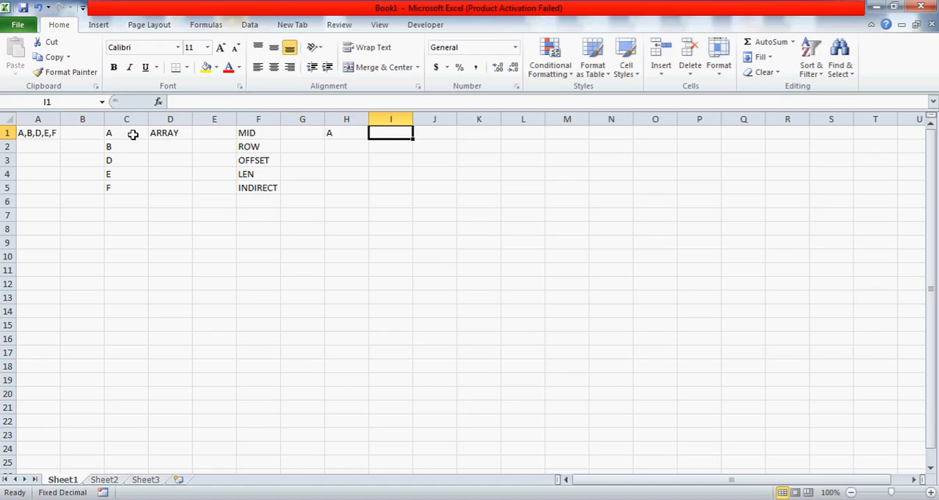
type("B")
key("Right")
type("D")
key("Left")
Clear the letters from cells H1 to J1 and return to the source text in A1
key("Left")
key("Left")
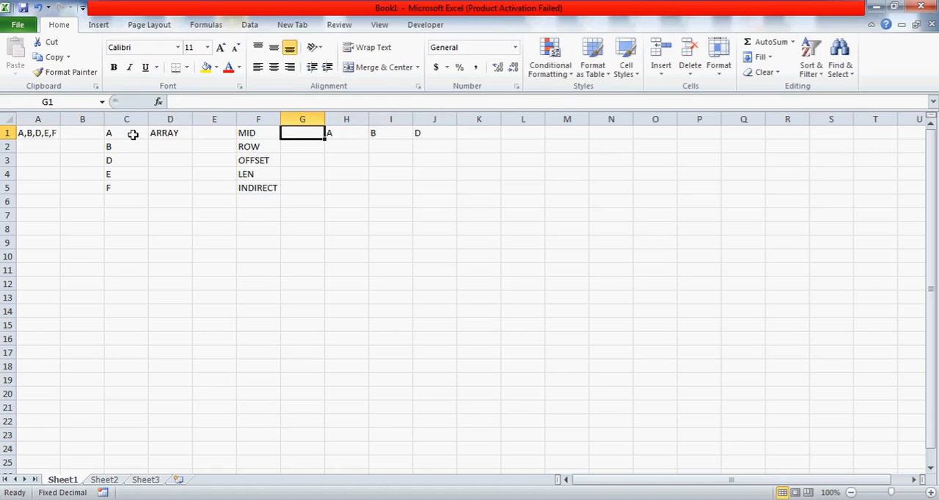
key("Right")
key("shift+Right")
key("shift+Right")
key("Delete")
key("Left")
key("Left")
key("Left")
key("Right")
key("Left")
key("Left")
key("Left")
key("Left")
key("Left")
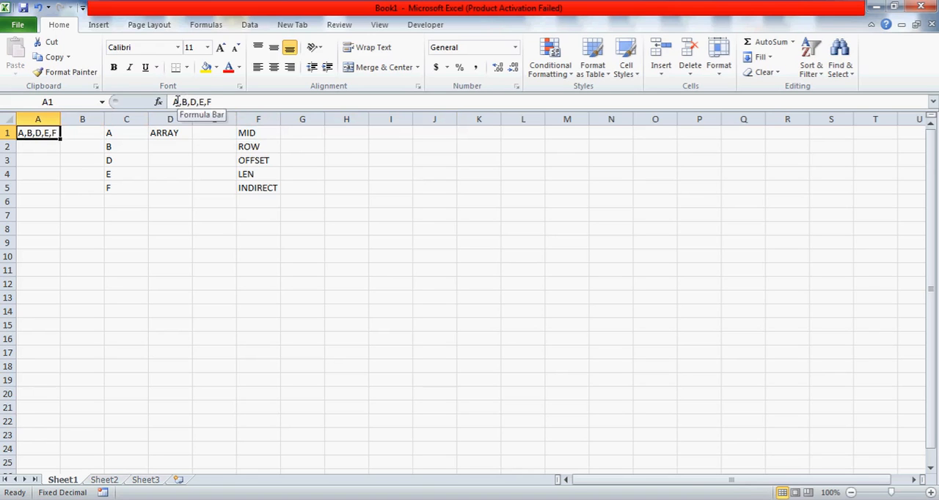
left_click(339, 143)
key("Up")
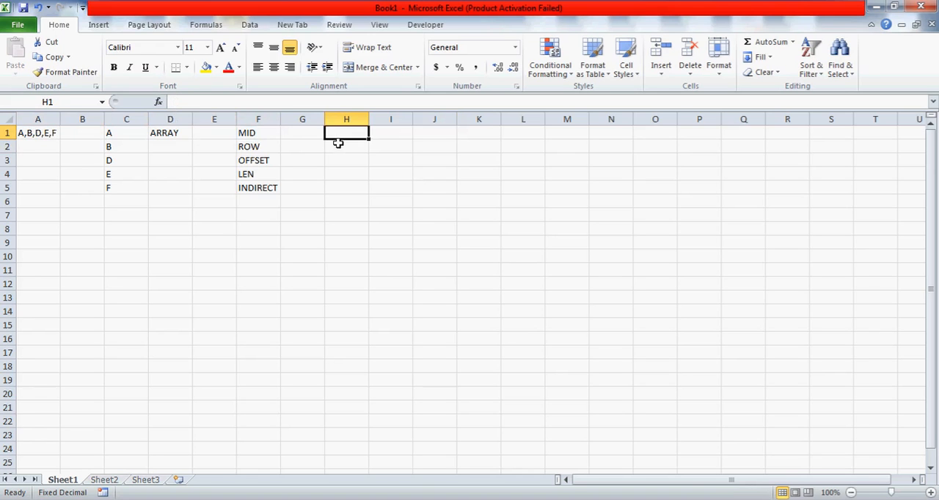
key("Right")
key("Right")
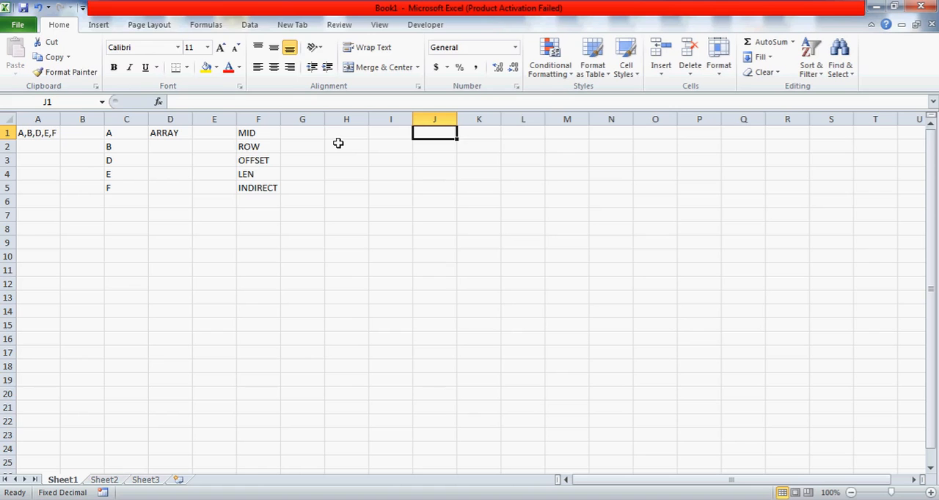
type("=")
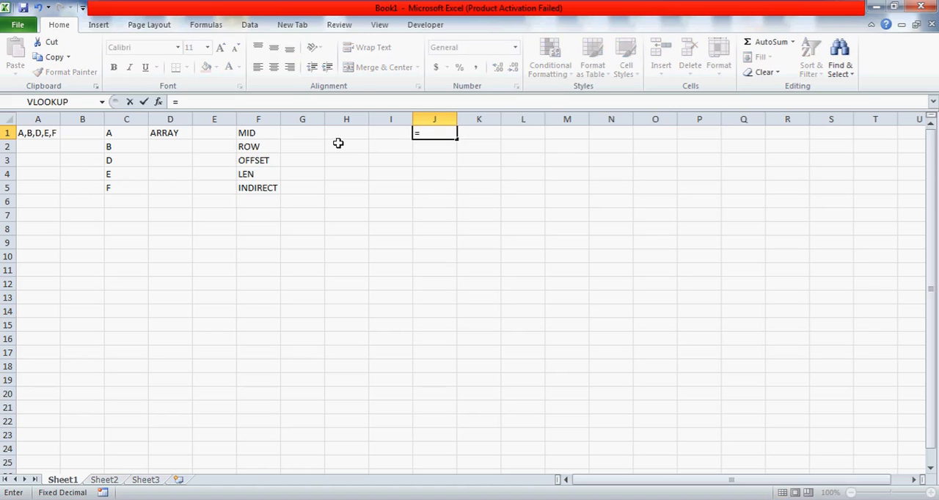
key("Escape")
key("Left")
key("Left")
key("Home")
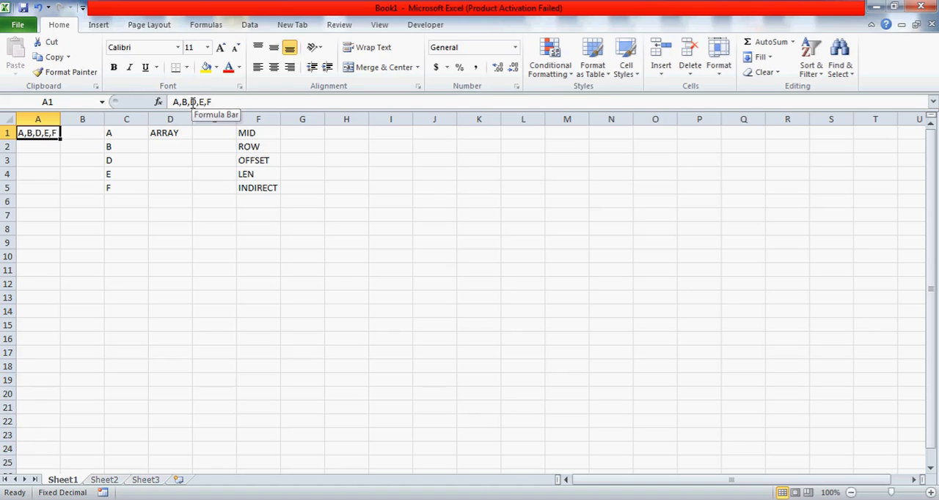
Start an OFFSET formula in J1 with O1 as the reference, leaving the rows and cols arguments empty
left_click(347, 139)
key("Right")
key("Right")
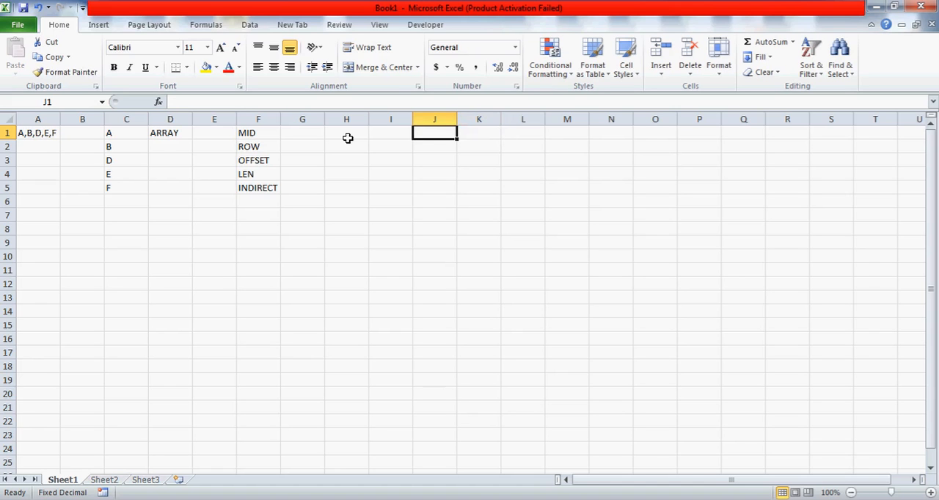
type("=OFFWET")
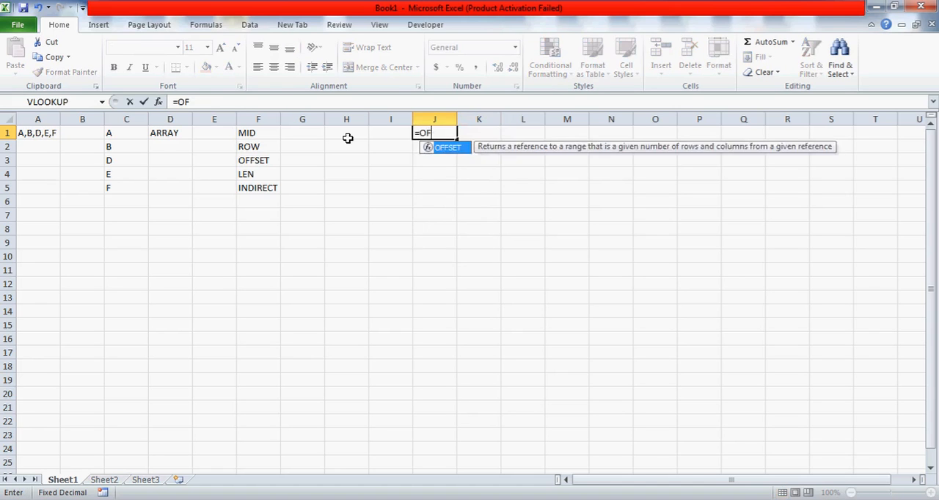
key("BackSpace")
key("BackSpace")
key("BackSpace")
type("SET(")
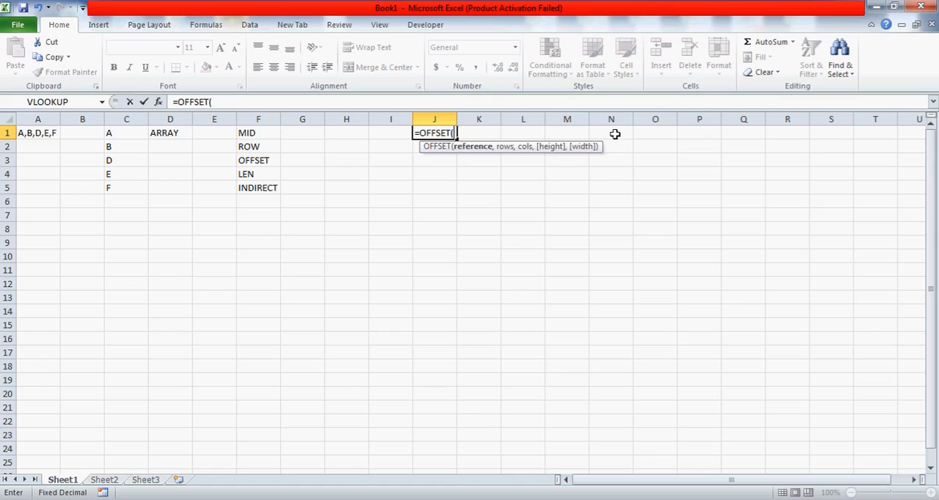
left_click(658, 132)
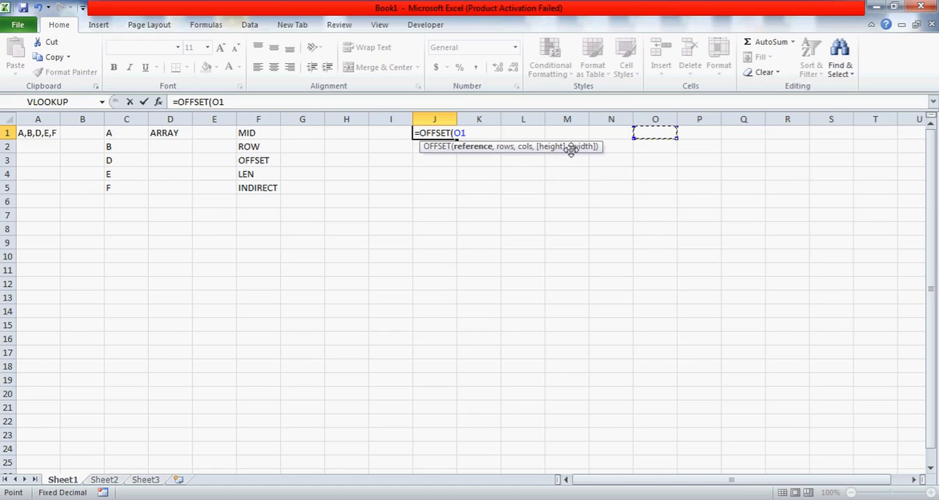
type(",")
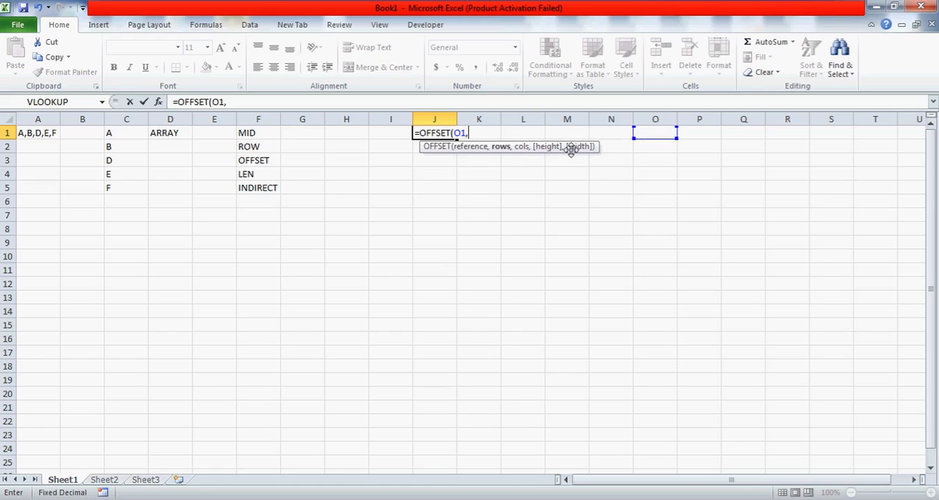
type(",")
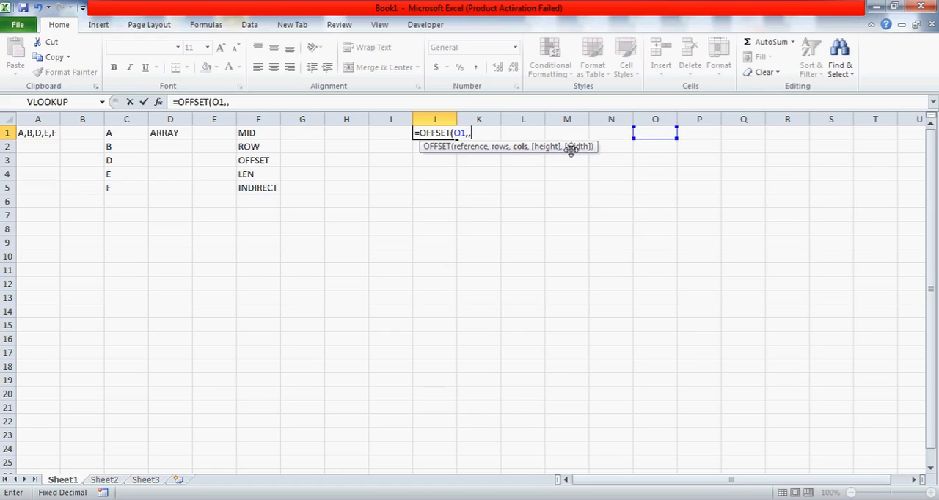
type(",")
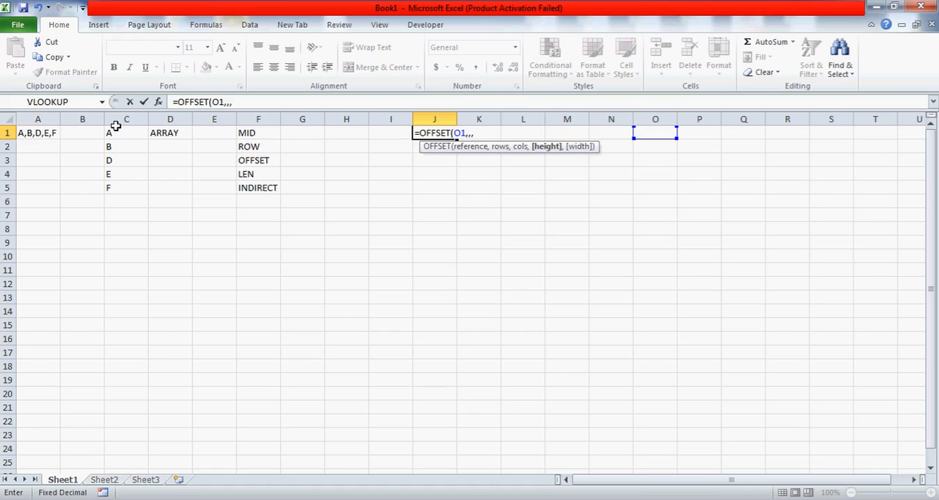
Complete the OFFSET formula with LEN(A1) as height and 1 as width, and enter it as an array formula
type("LEN(")
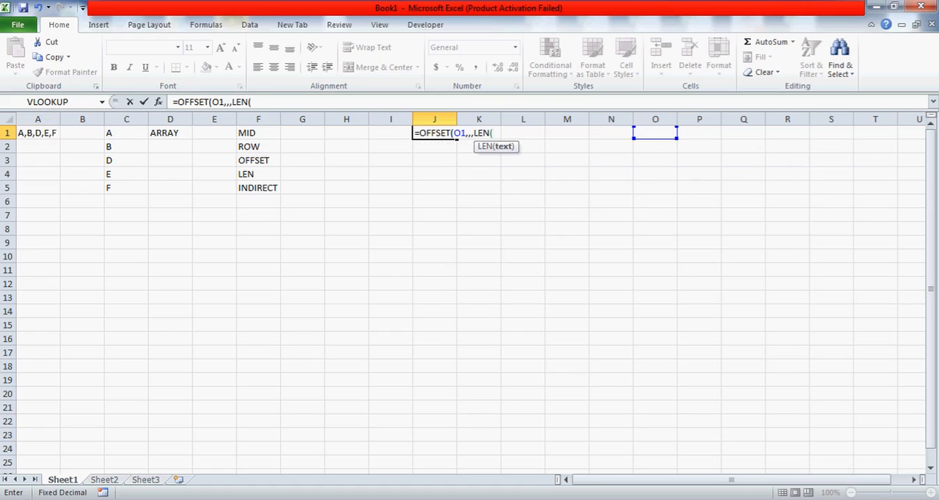
left_click(36, 135)
type(")")
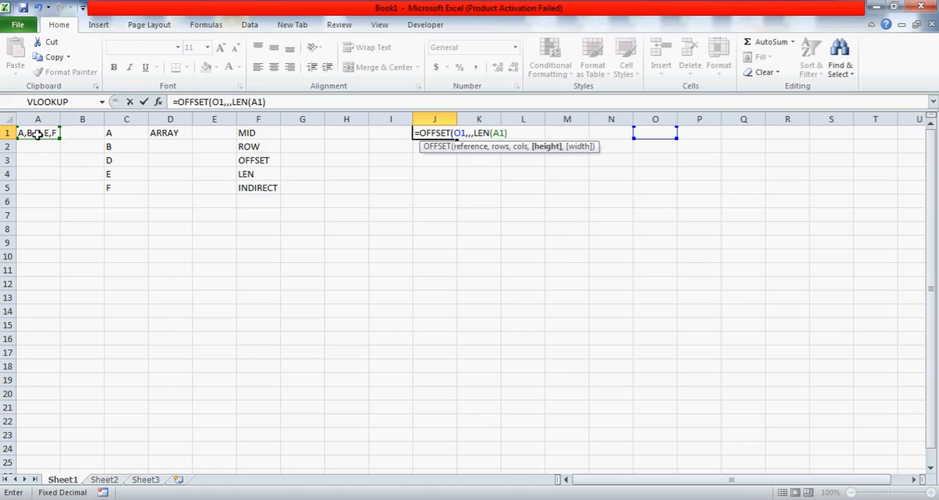
type(",")
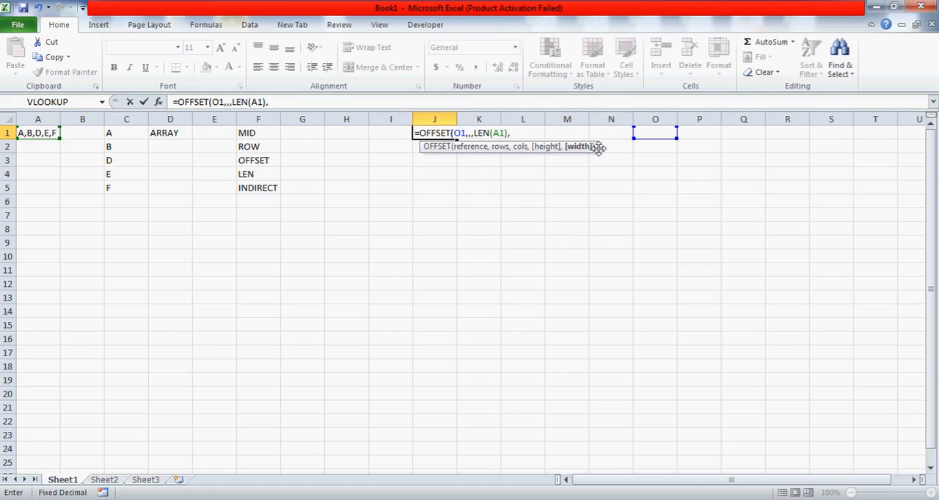
type("1")
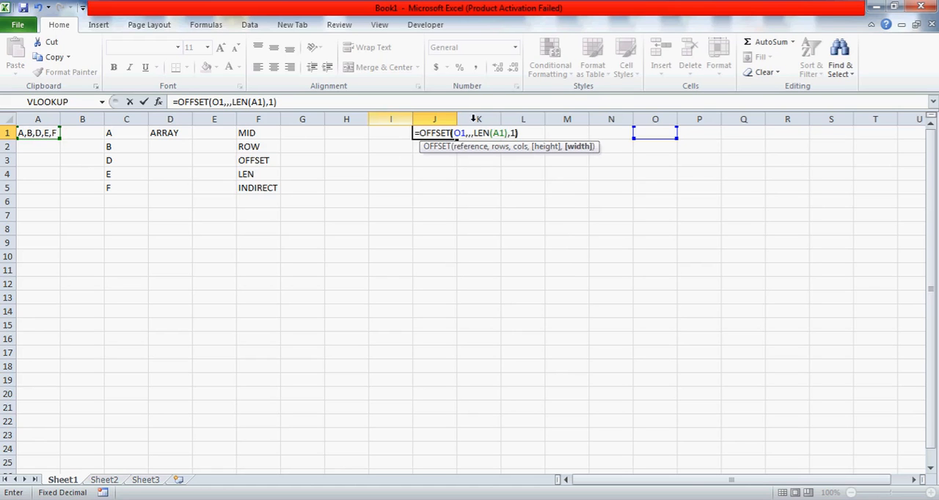
type(")")
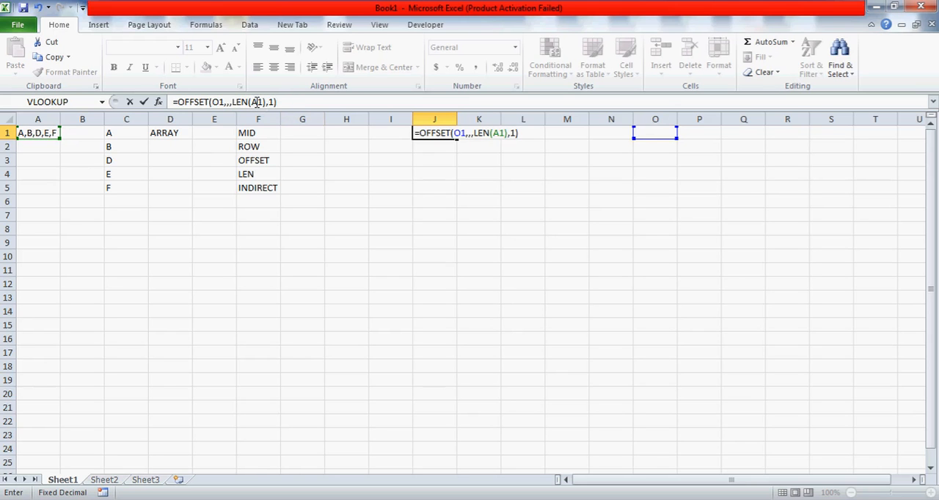
key("ctrl+shift+Return")
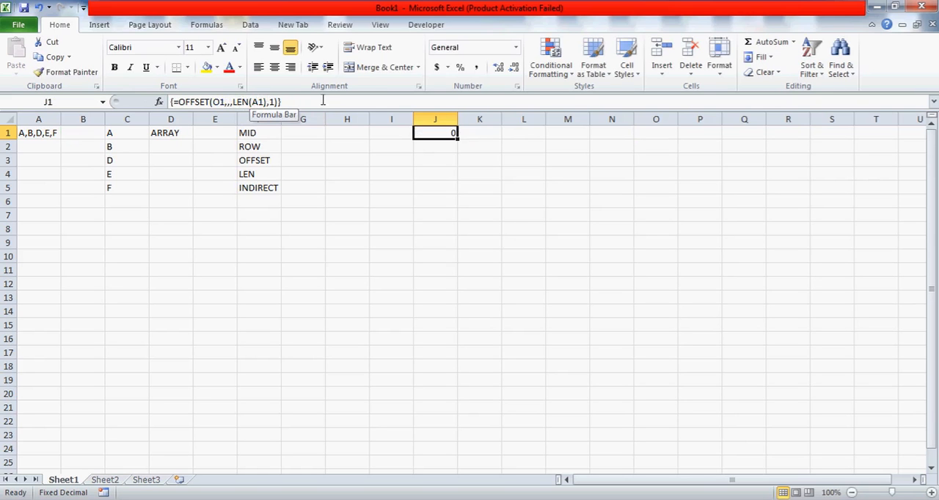
Evaluate the OFFSET formula in J1 to preview its array values, leaving the formula as it was
left_click(207, 102)
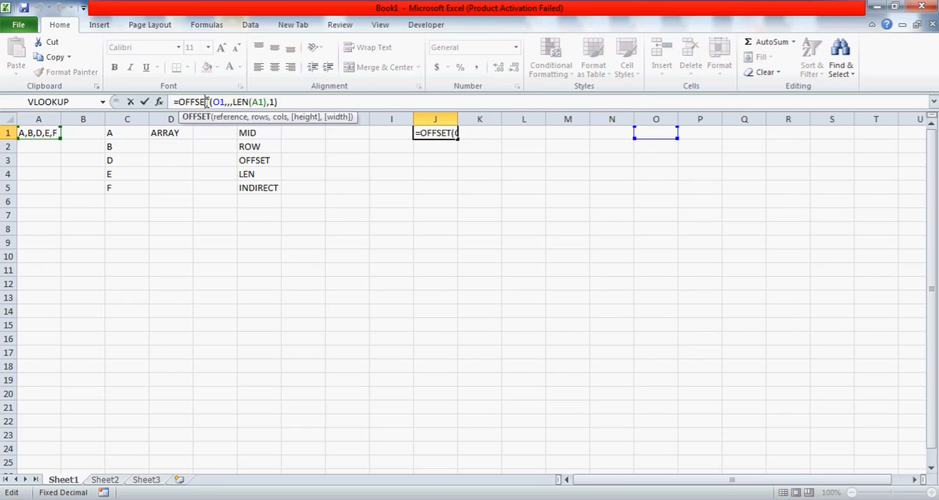
key("F9")
left_click(262, 101)
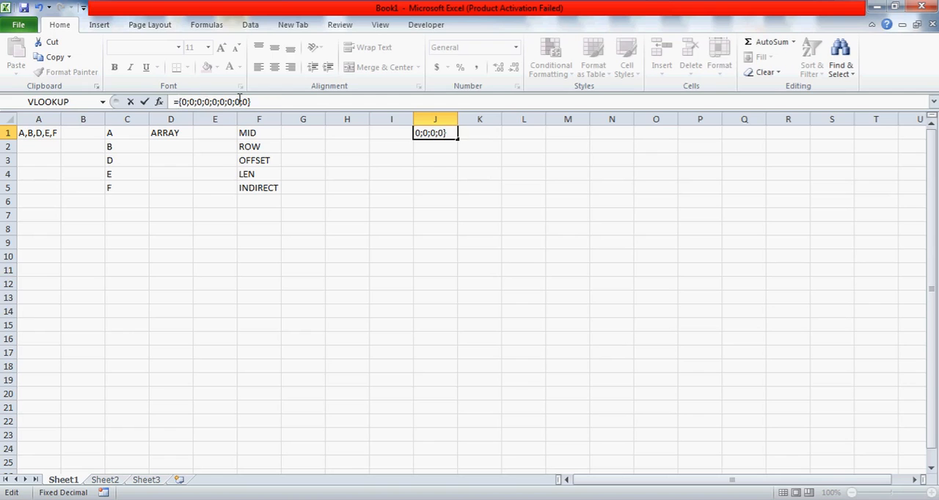
key("Escape")
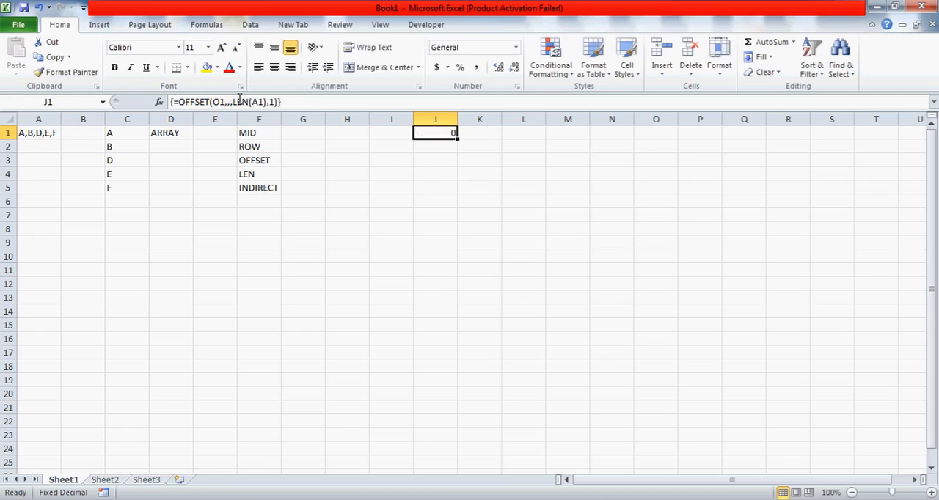
Wrap the OFFSET formula in J1 inside the ROW function and enter it as an array formula
left_click(177, 102)
type("ROW(")
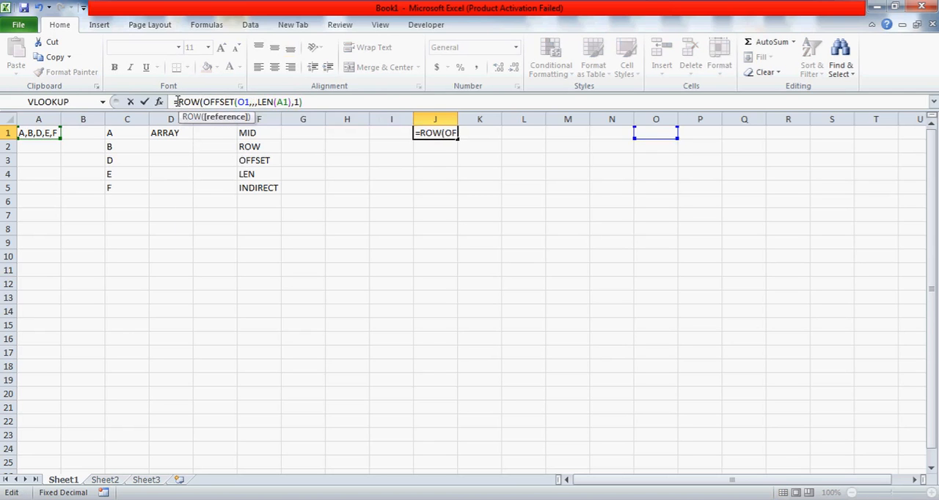
left_click(323, 107)
type(")")
key("ctrl+shift+Return")
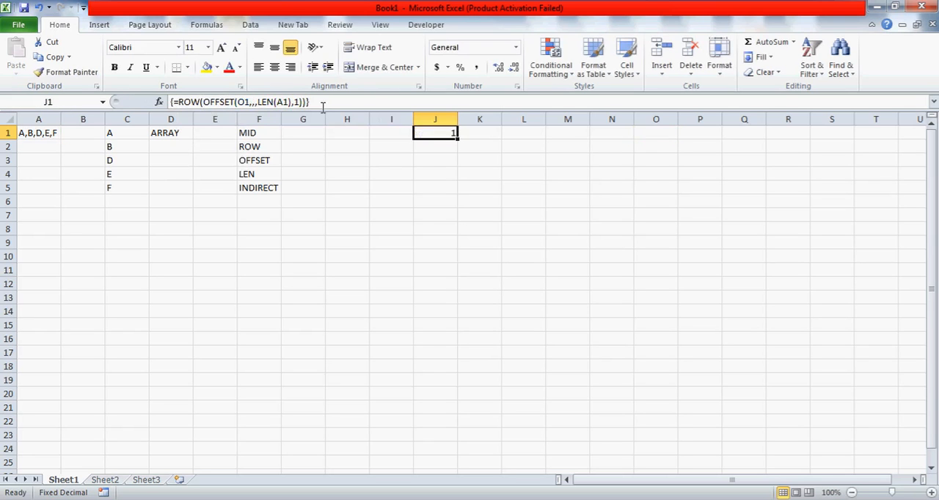
Preview the array that the ROW formula in J1 produces, then restore the formula
left_click(258, 102)
key("F9")
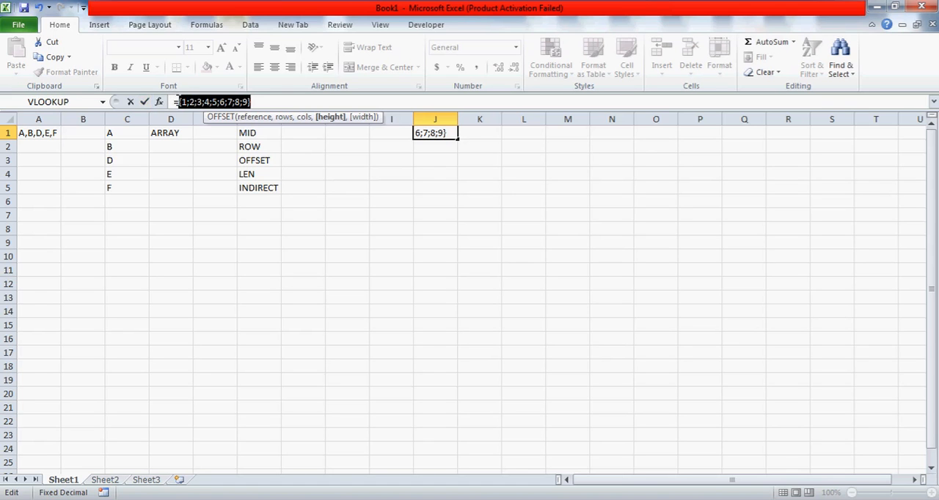
key("Escape")
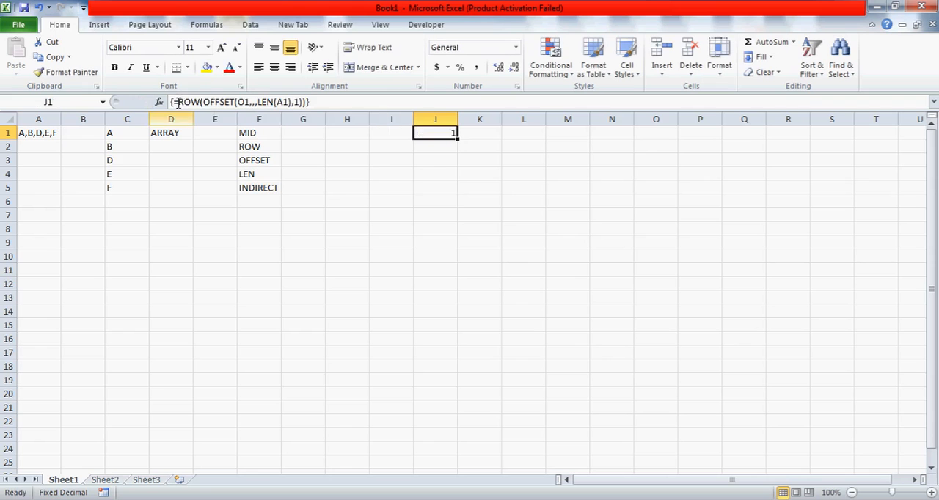
Remove the final comma and letter F from the source text in A1, leaving A,B,D,E
left_click(46, 130)
left_click(238, 101)
key("BackSpace")
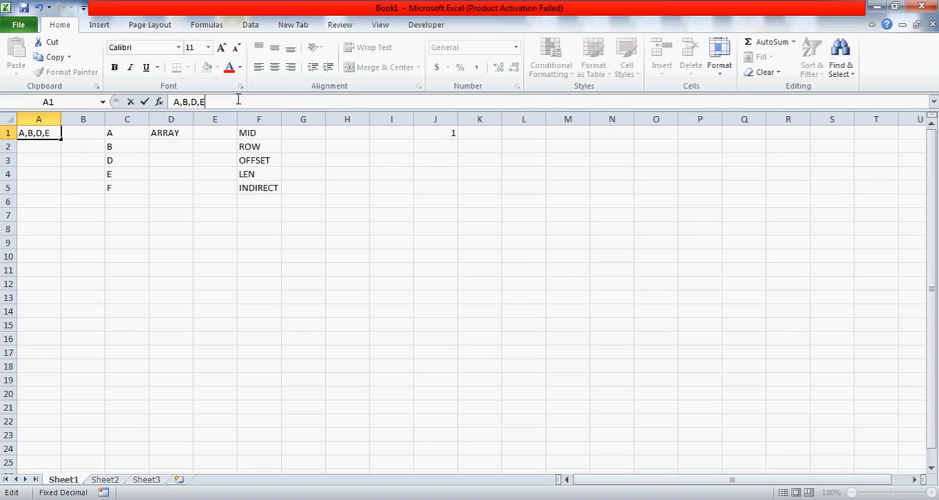
key("Return")
Evaluate J1's ROW formula against the shortened text in A1, then discard the evaluation
left_click(431, 135)
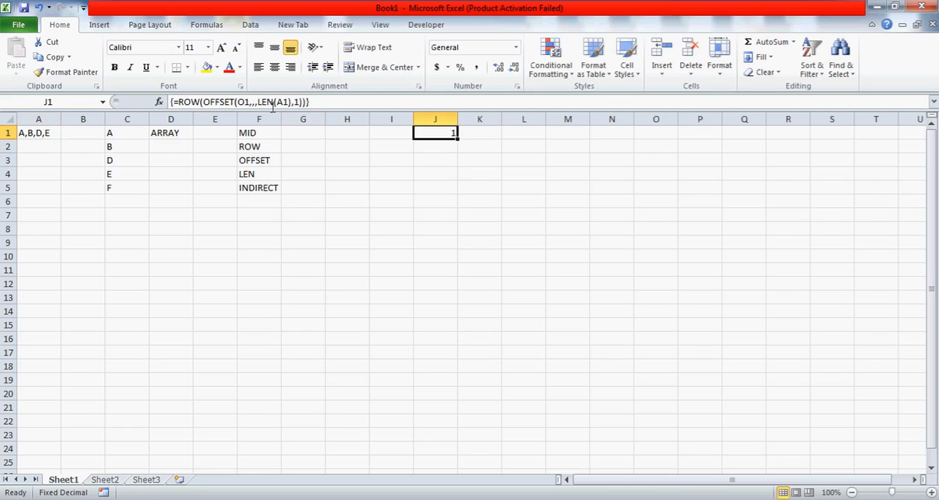
left_click(246, 102)
key("F9")
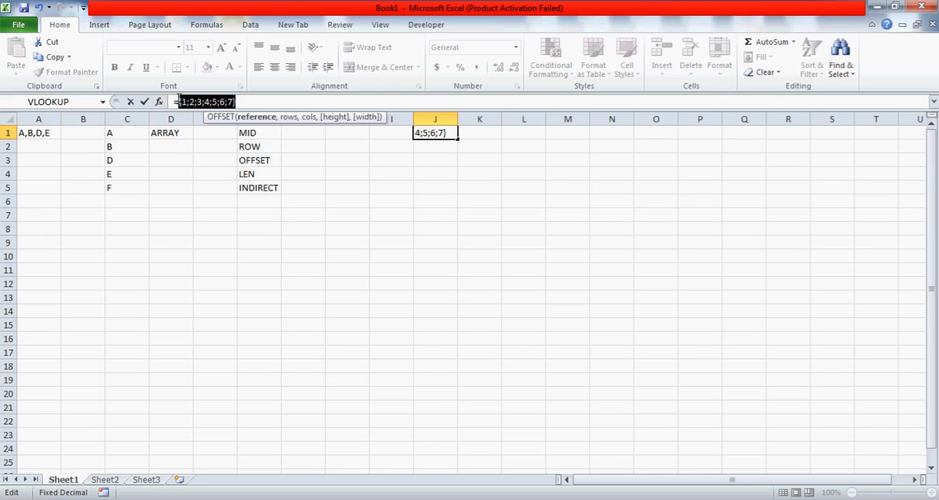
left_click(179, 102)
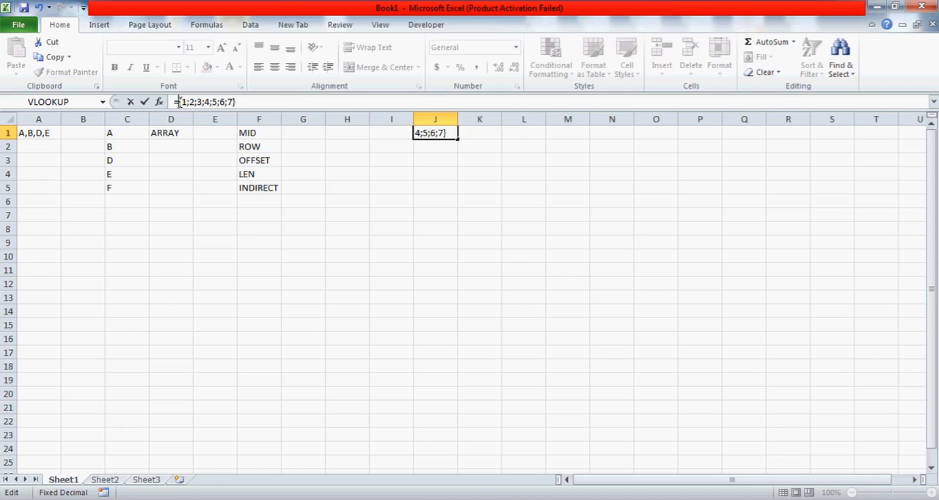
key("Escape")
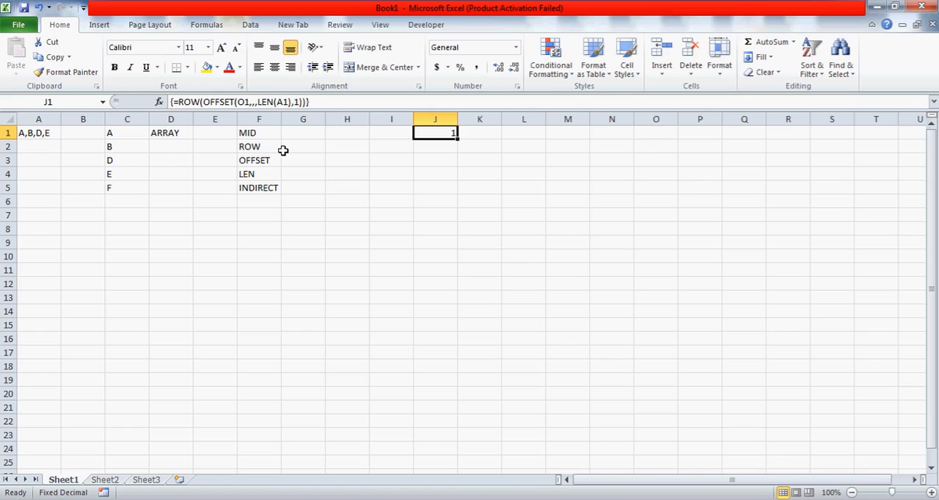
key("Left")
key("Left")
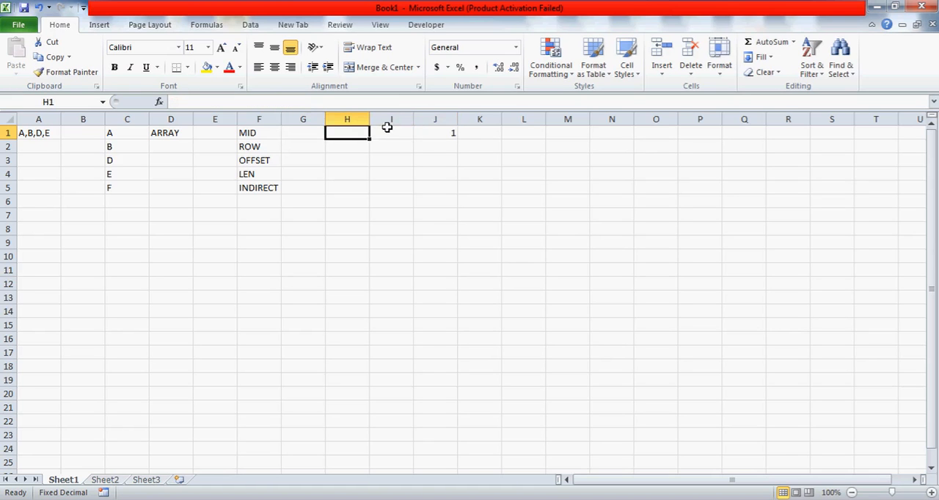
key("Right")
key("Right")
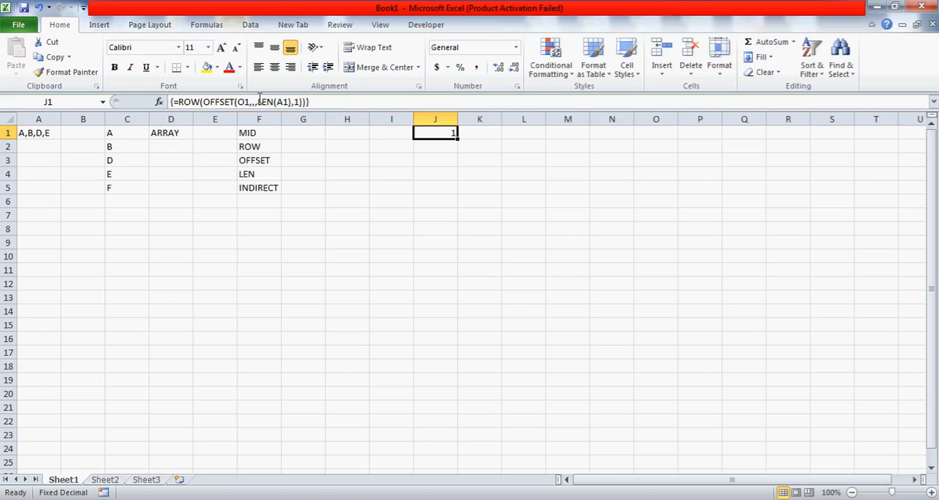
Copy the ROW(OFFSET(O1,,,LEN(A1),1)) expression from J1 and enter it in L2 as an array formula
left_click(346, 100)
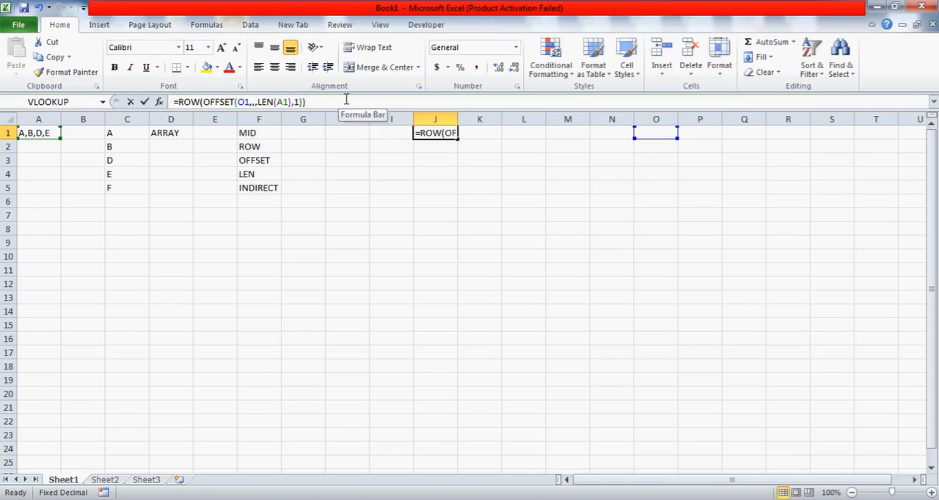
left_click(179, 101, "shift")
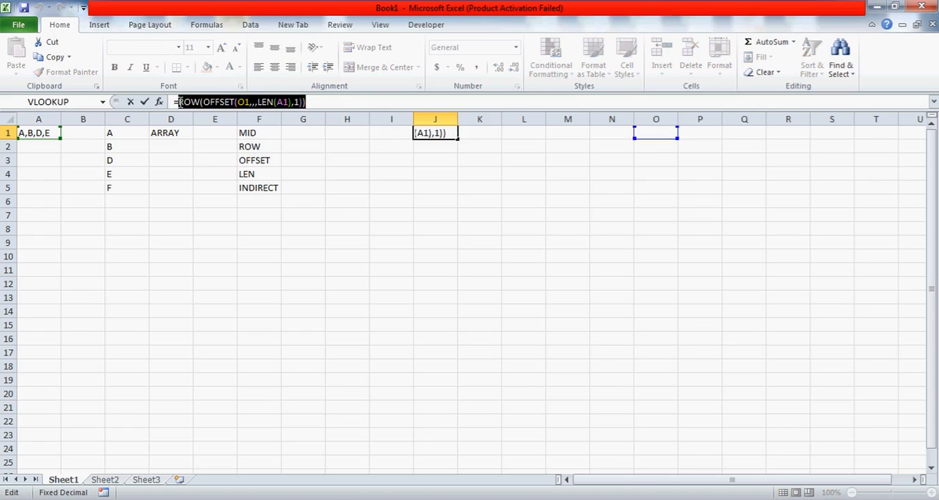
key("ctrl+c")
key("Escape")
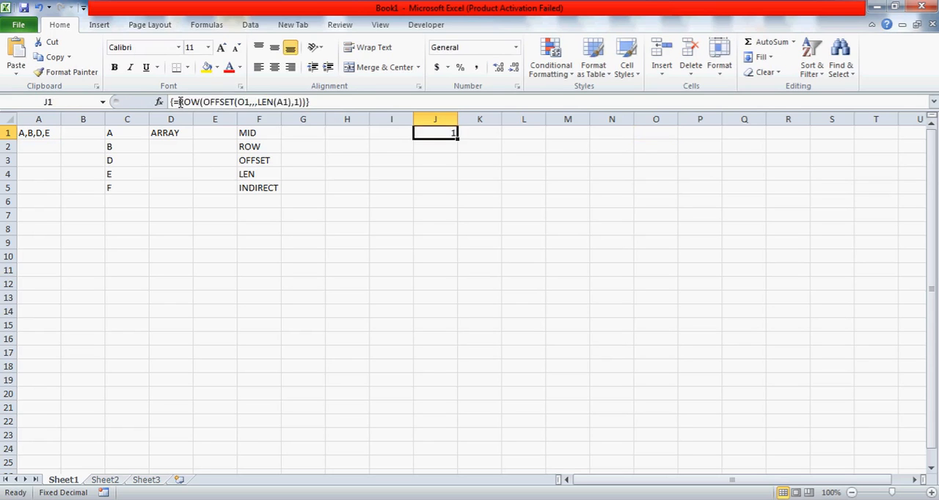
key("Down")
key("Right")
key("Right")
type("=")
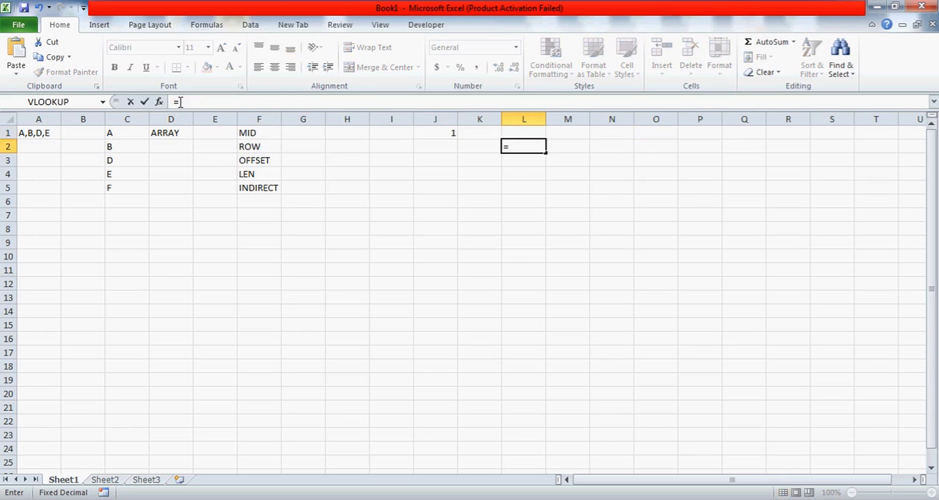
key("ctrl+v")
key("ctrl+Return")
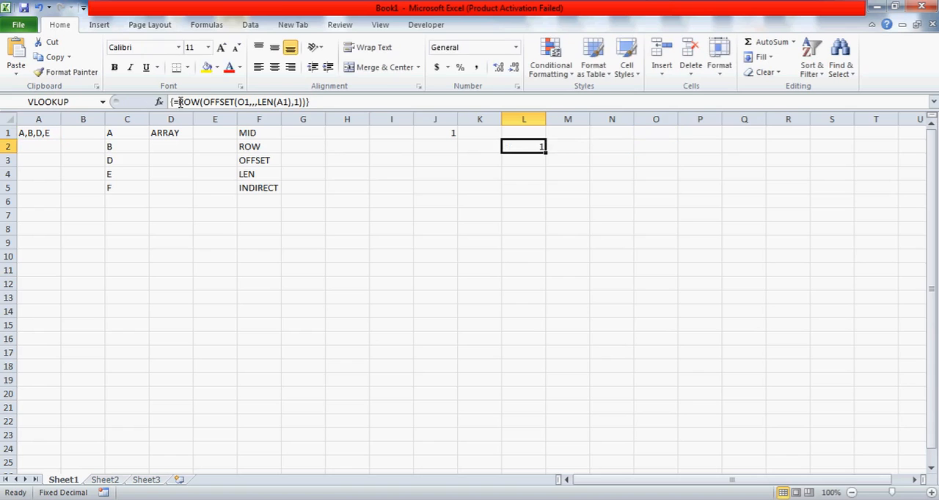
Convert L2's formula to its evaluated array as plain text without the equals sign, and fit column L's width to it
left_click(205, 102)
key("F9")
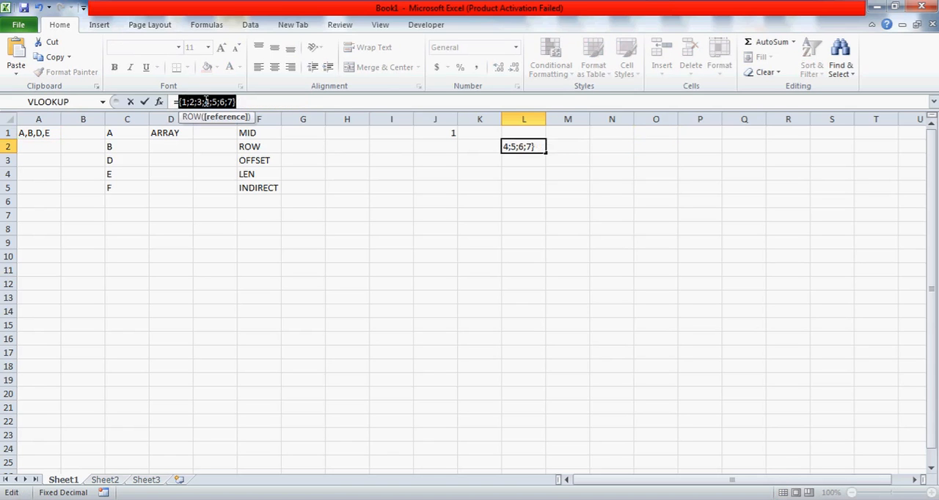
left_click(179, 102)
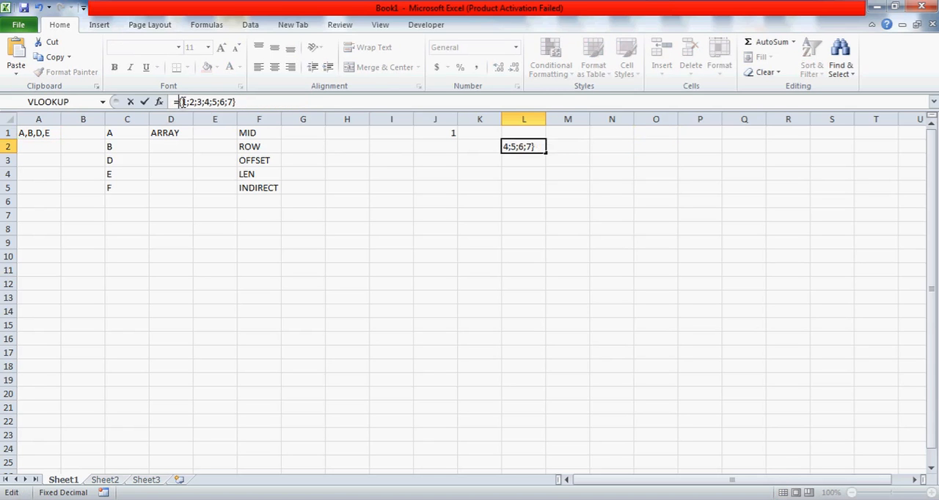
key("BackSpace")
key("ctrl+Return")
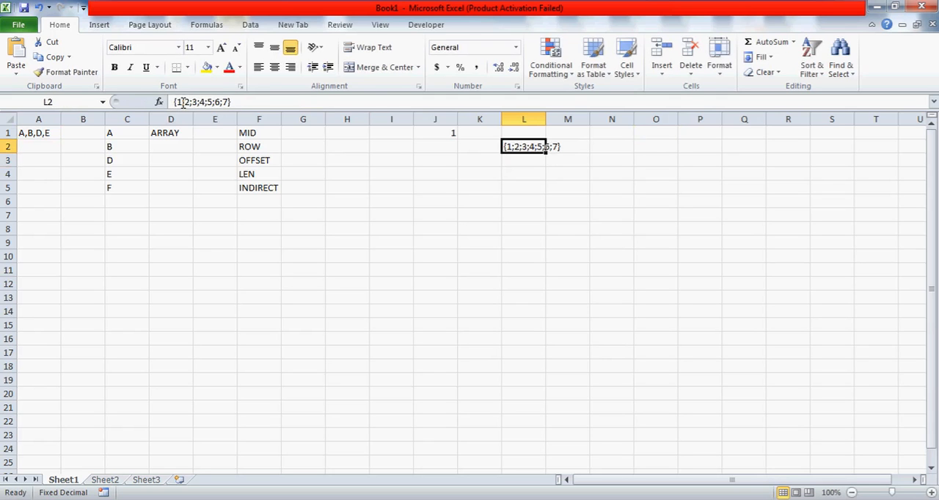
left_click(430, 130)
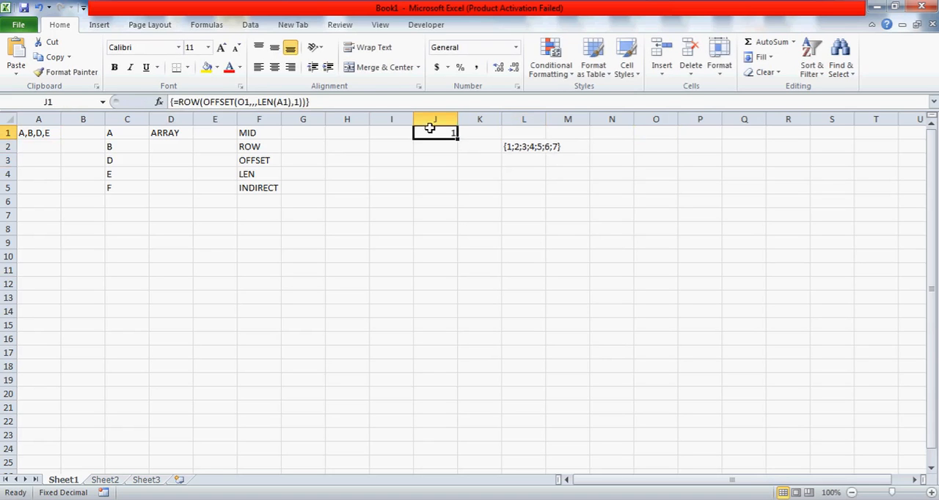
double_click(547, 119)
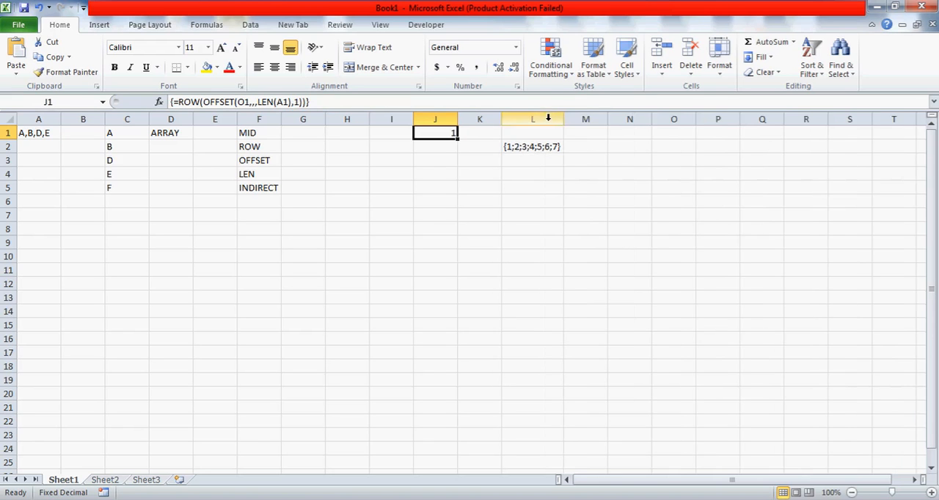
Enter =LEN(A1) in J6 to count the characters of the source text
left_click(416, 201)
type("=LEN")
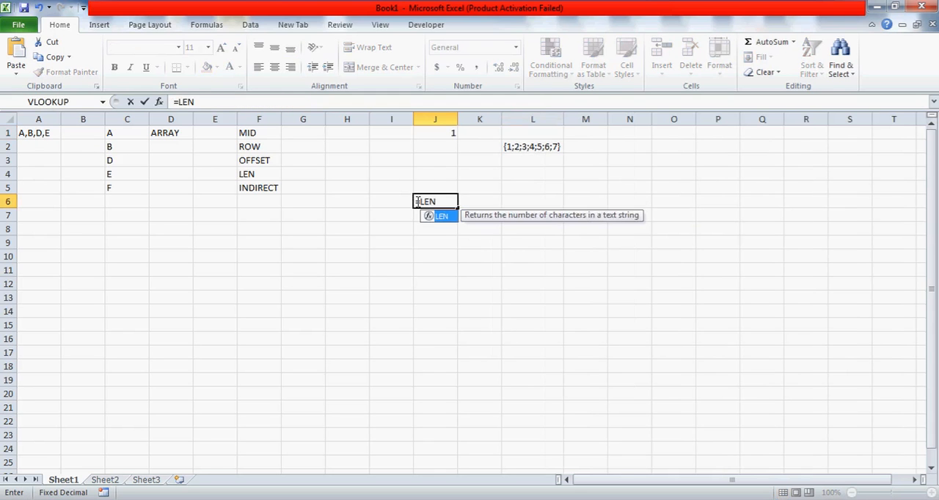
type("(")
left_click(36, 133)
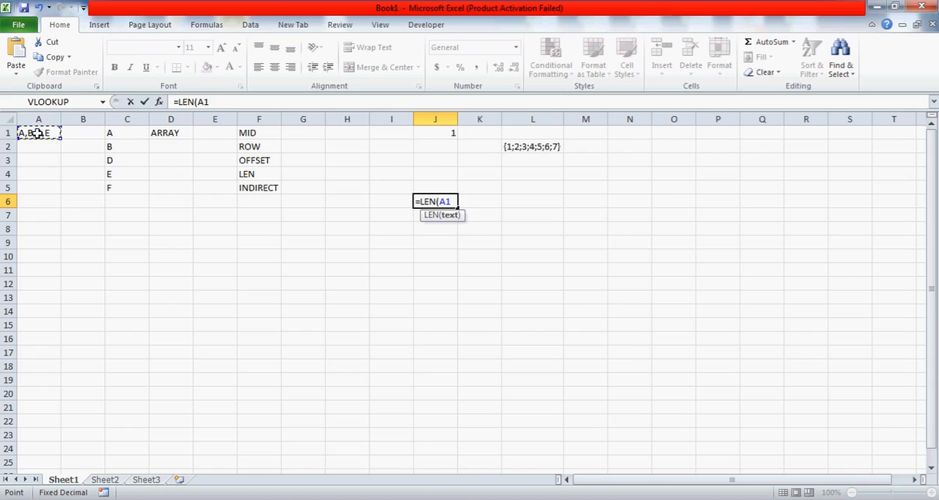
type(")")
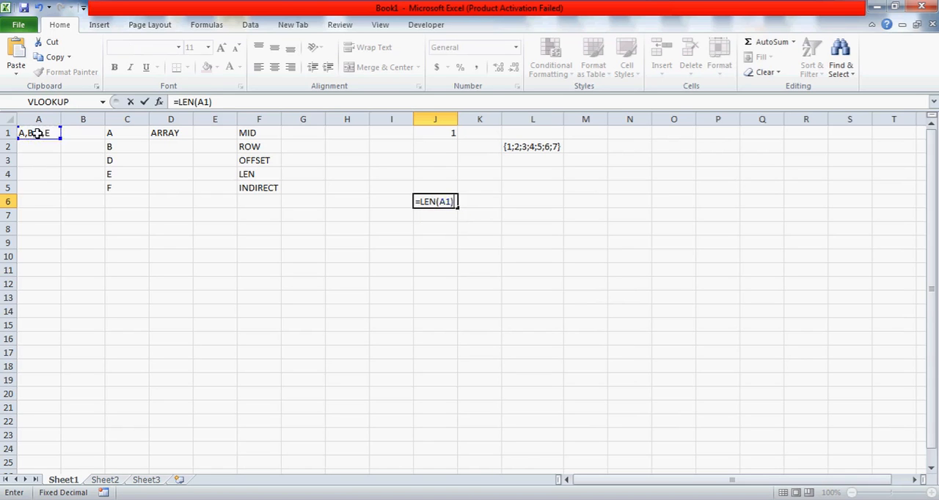
key("ctrl+Return")
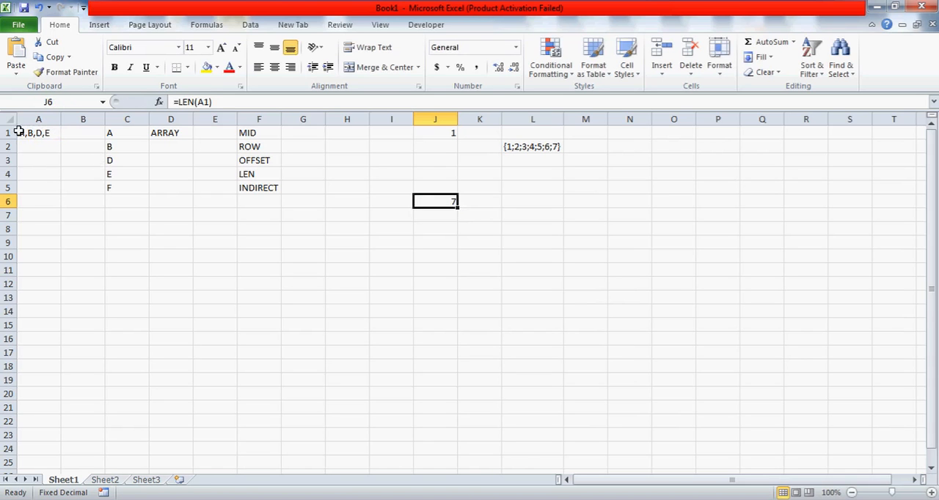
Compare the text in A1 and its length in J6 with the LEN(A1) height argument of J1's array formula
left_click(39, 133)
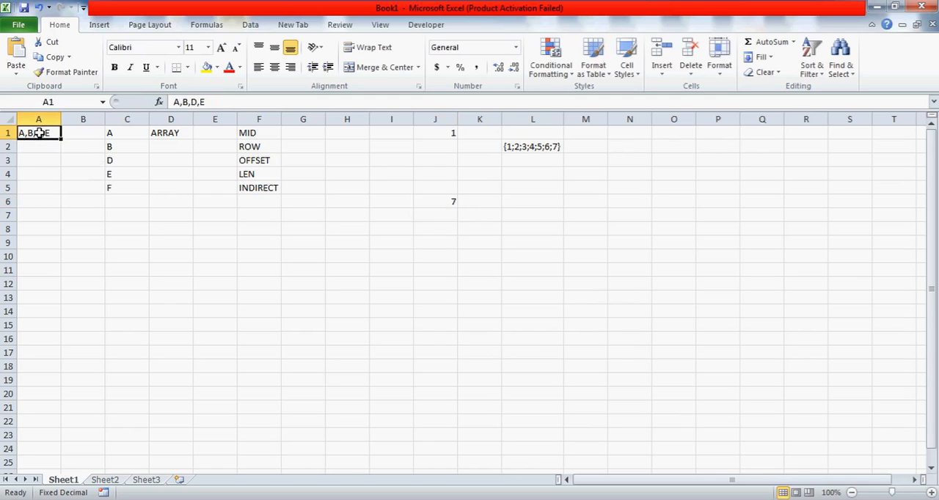
left_click(444, 203)
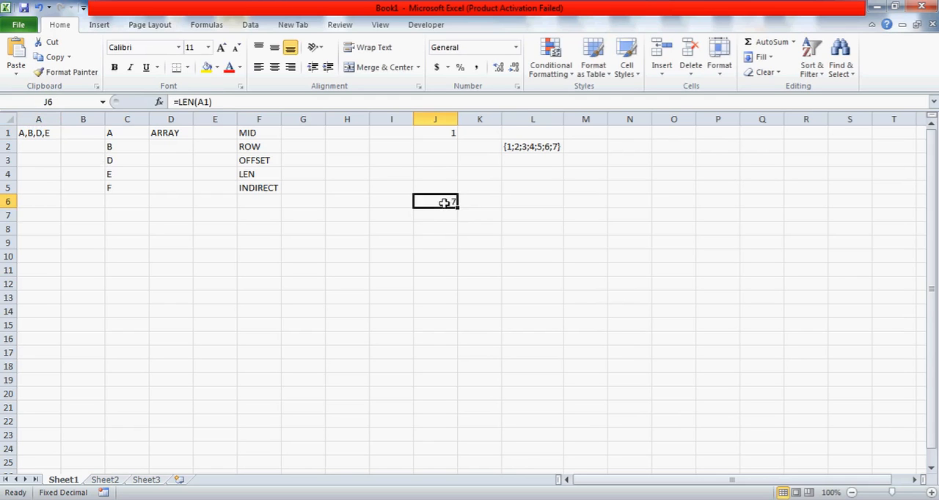
left_click(433, 134)
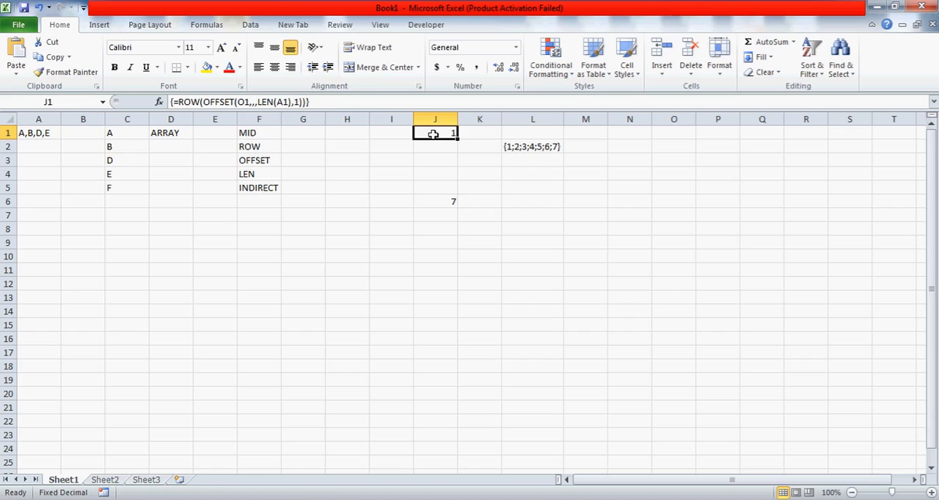
left_click(274, 102)
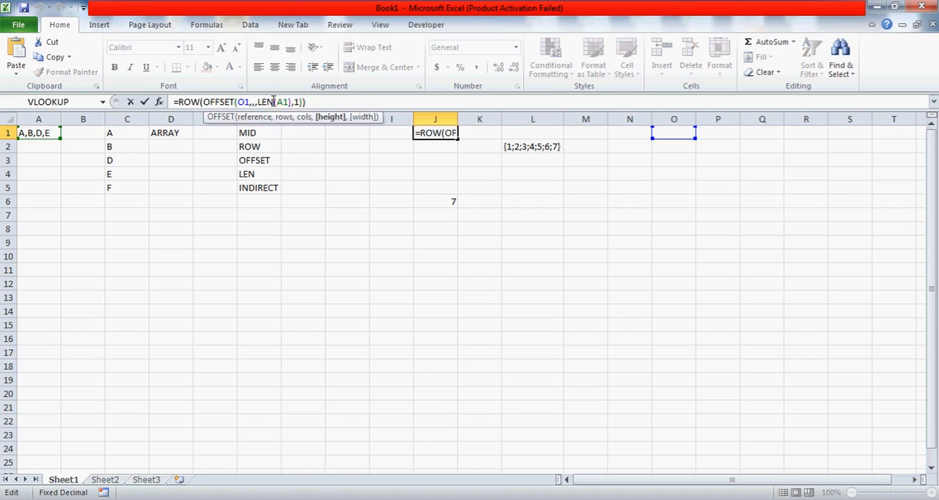
left_click_drag(274, 102, 310, 103)
left_click(276, 102)
key("ctrl+shift+Return")
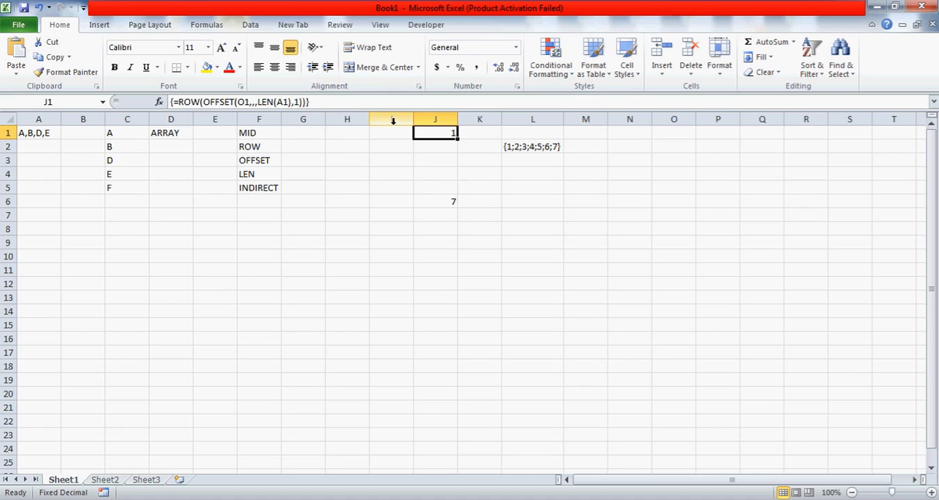
Wrap J1's ROW expression in MID to make the array formula =MID(A1,ROW(OFFSET(O1,,,LEN(A1),1)),1)
left_click(178, 102)
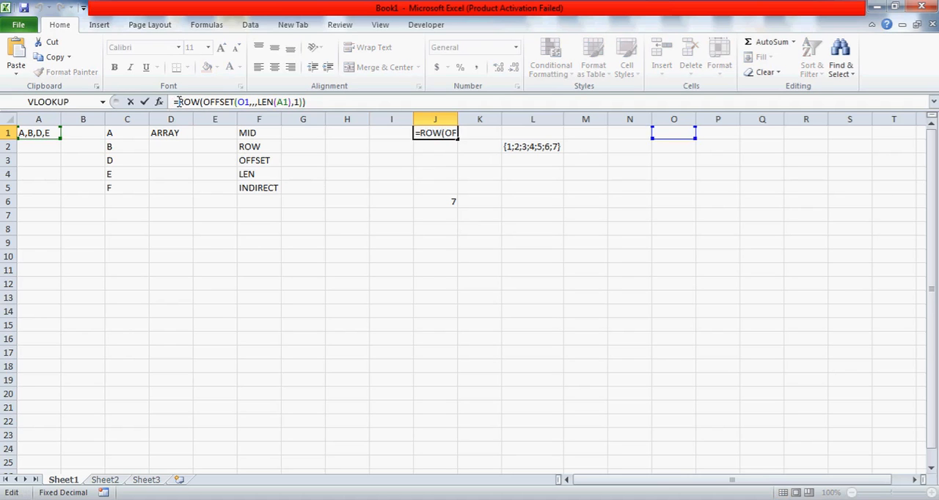
type("MID(")
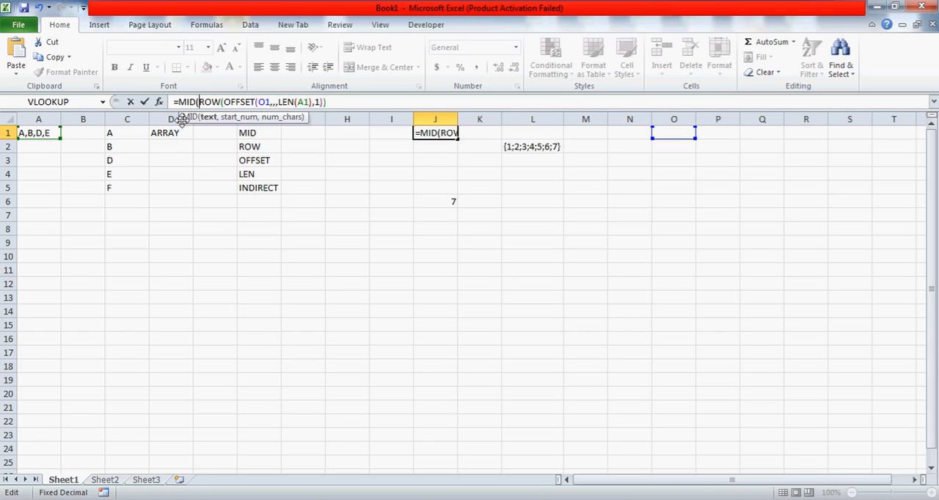
left_click(50, 133)
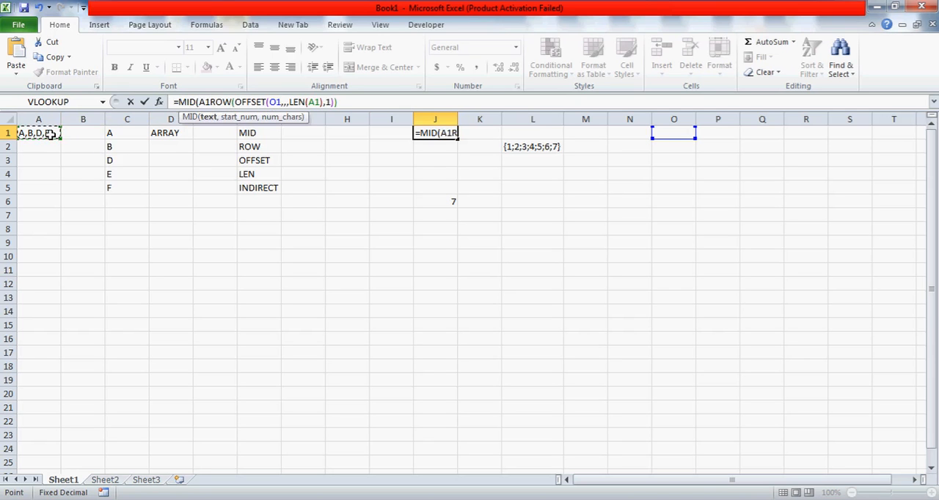
type(",")
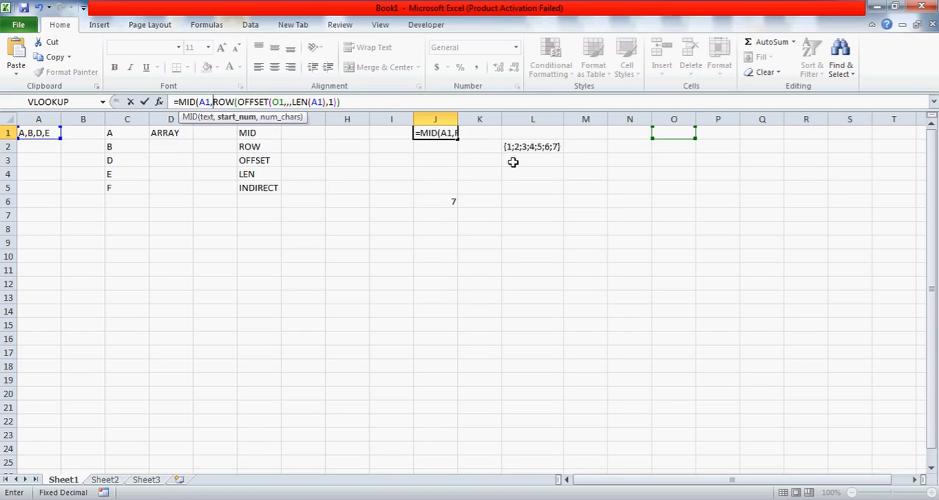
left_click(383, 101)
type(",")
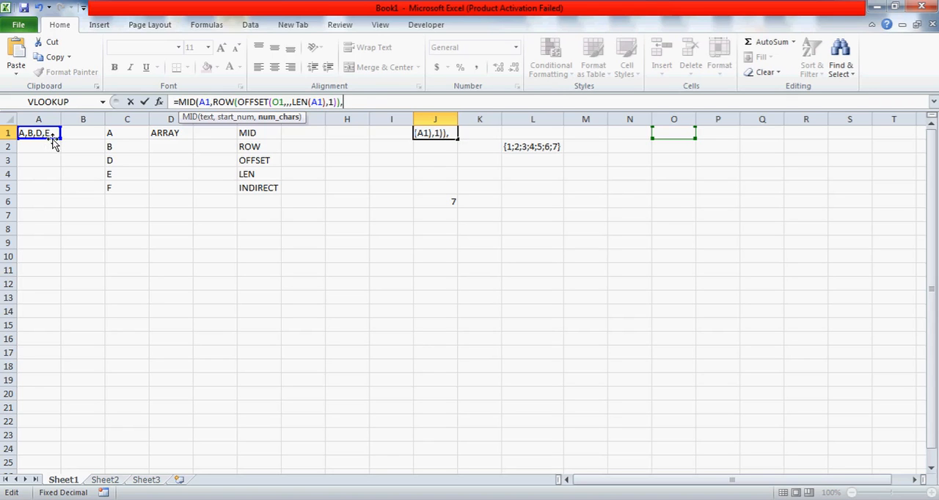
type("1)")
key("ctrl+shift+Return")
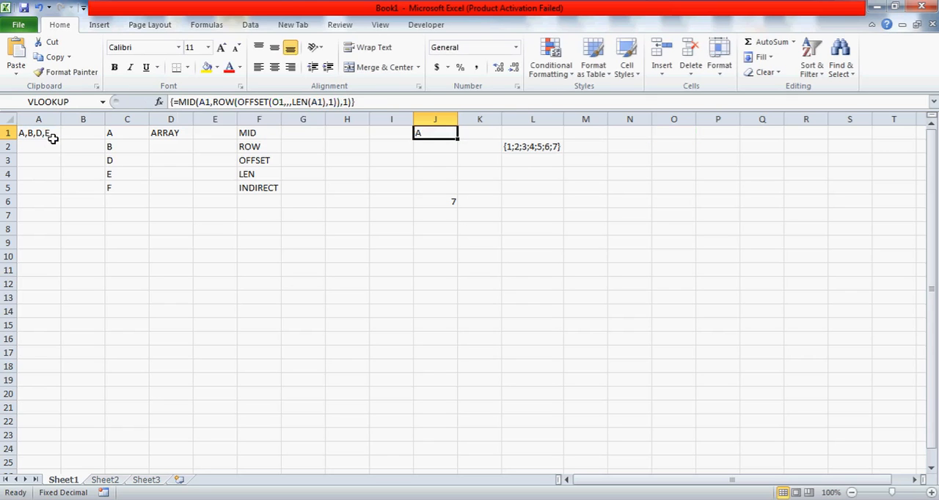
Evaluate J1's MID formula in place to examine the array it produces, and discard the evaluation
left_click(214, 101)
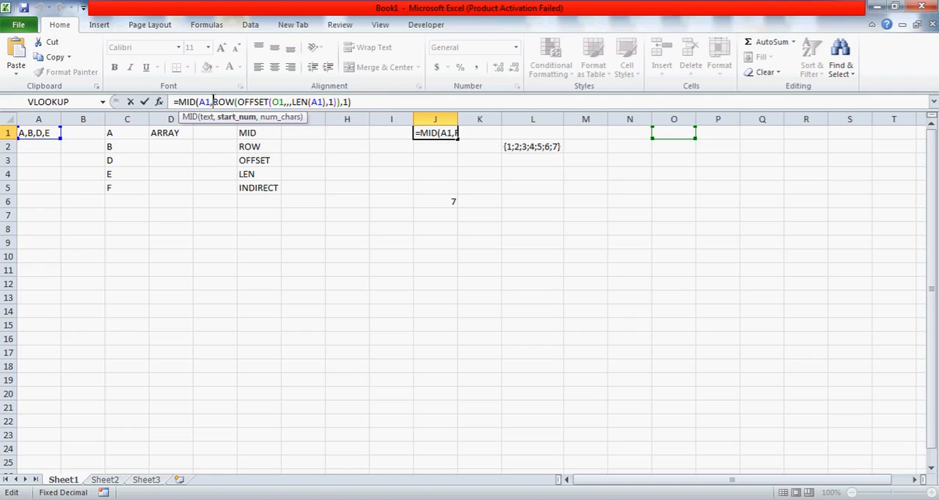
key("F9")
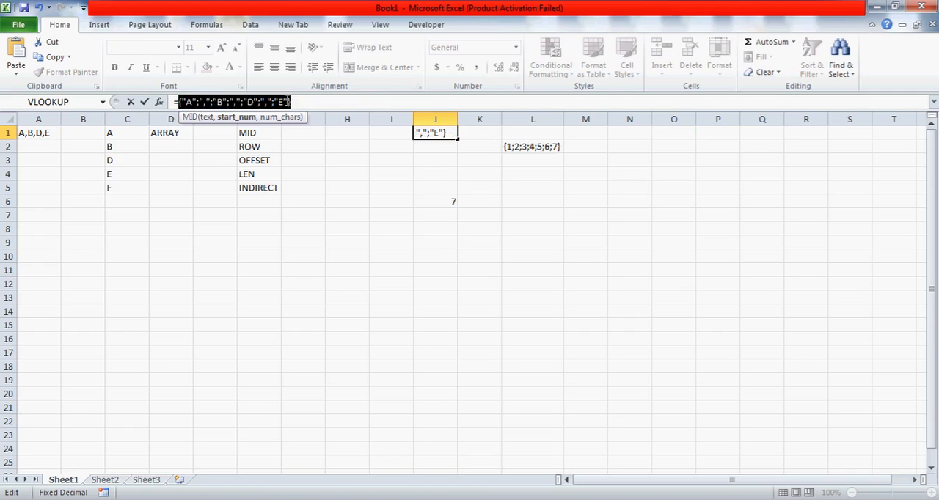
left_click(317, 98)
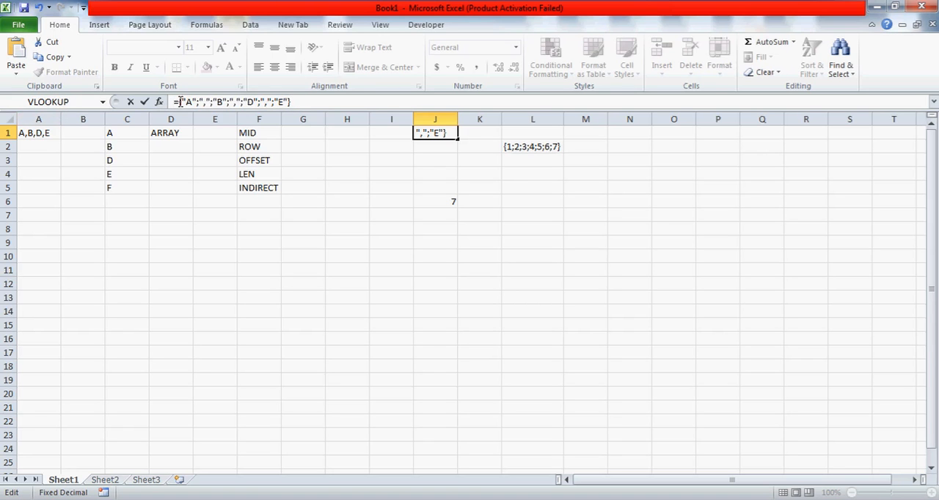
key("Escape")
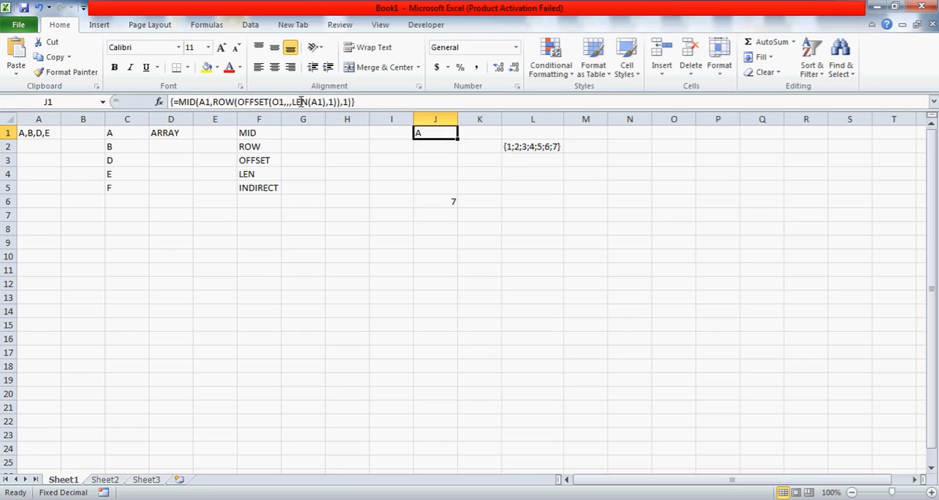
left_click(250, 103)
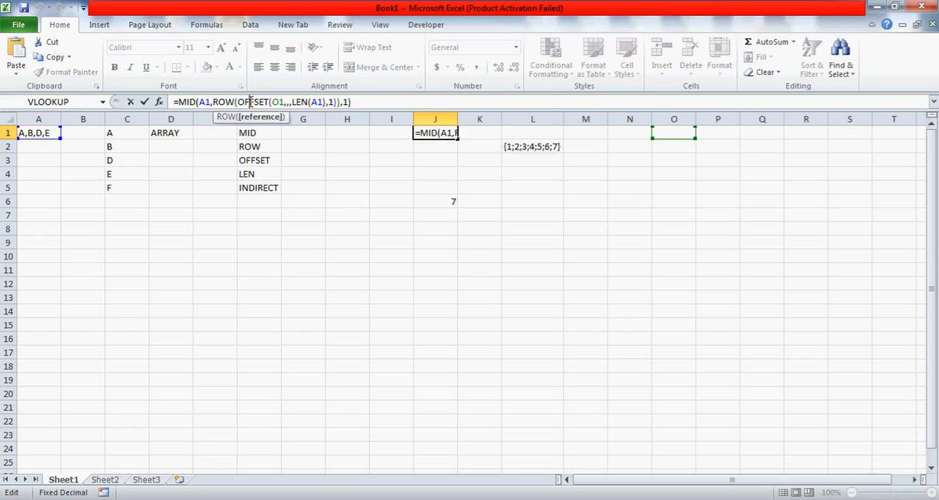
double_click(252, 102)
key("Escape")
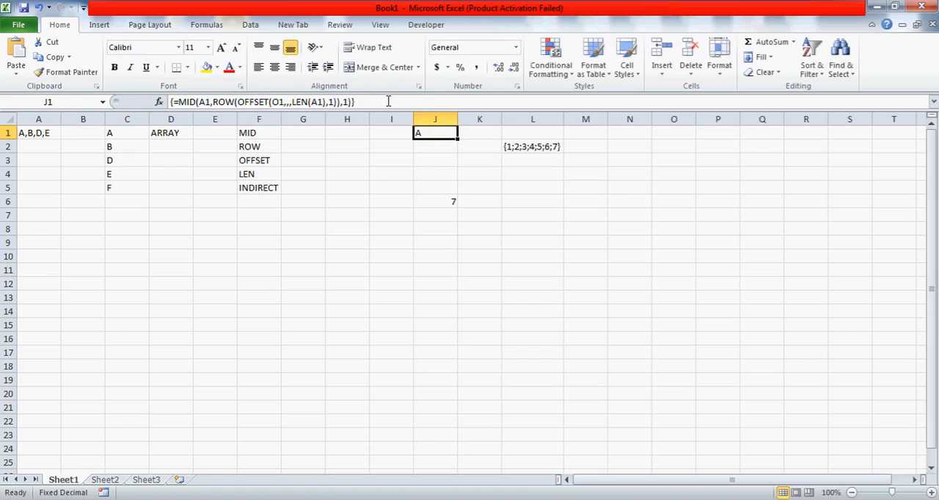
Copy the MID(A1,ROW(OFFSET(O1,,,LEN(A1),1)),1) expression from J1 and enter it in L4 as an array formula
left_click(379, 102)
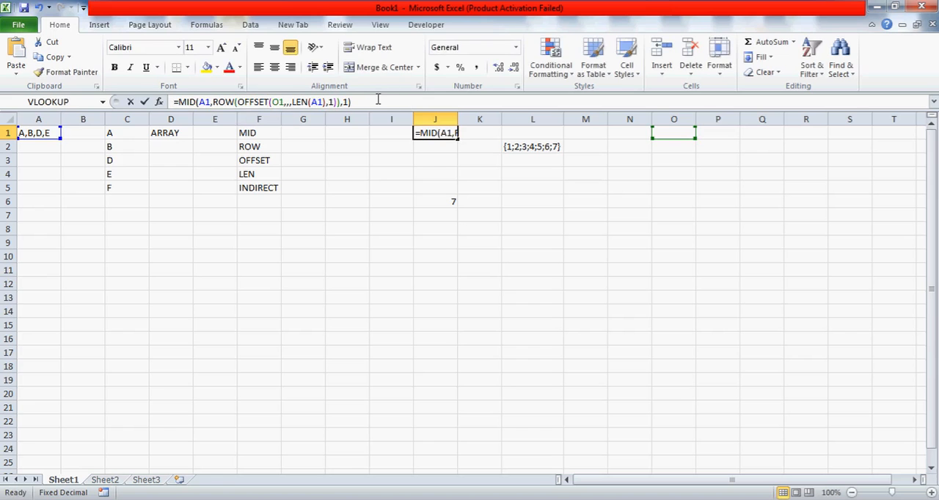
left_click(177, 102, "shift")
key("ctrl+c")
key("Escape")
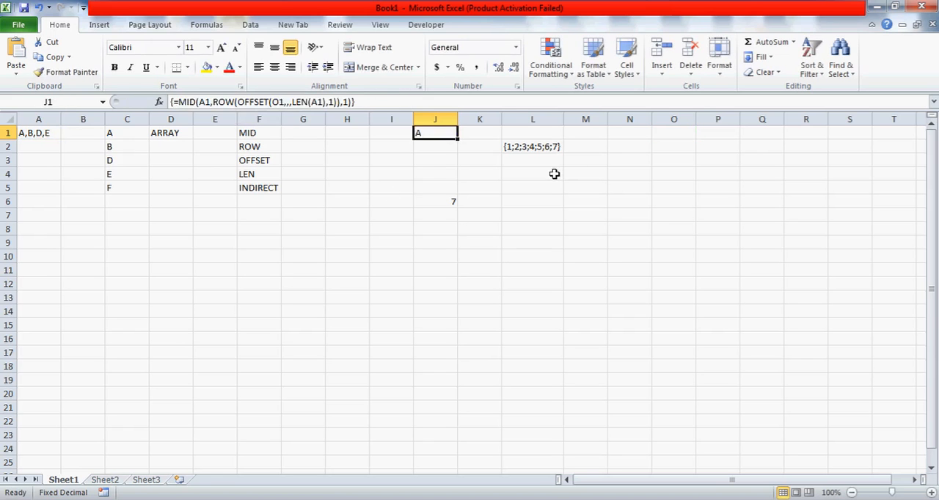
left_click(553, 174)
type("=")
key("ctrl+v")
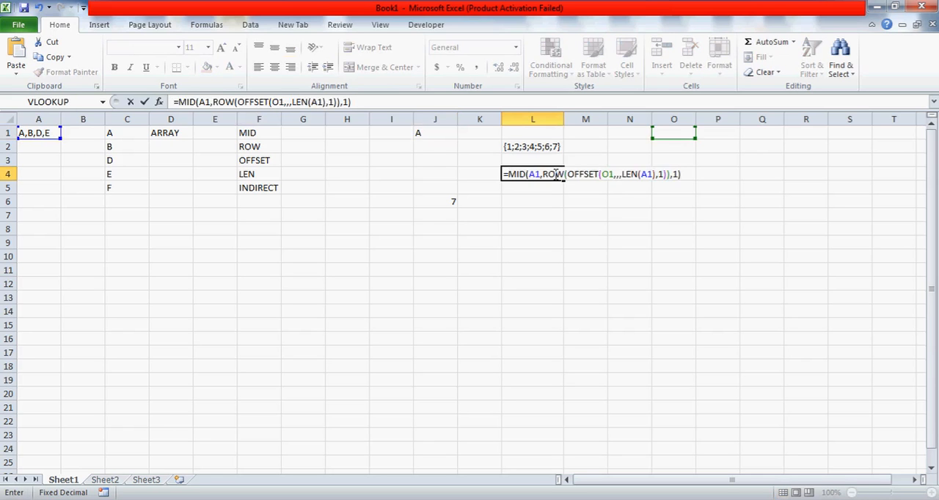
key("ctrl+shift+Return")
Convert L4's formula to its evaluated array as plain text without the equals sign
left_click(240, 102)
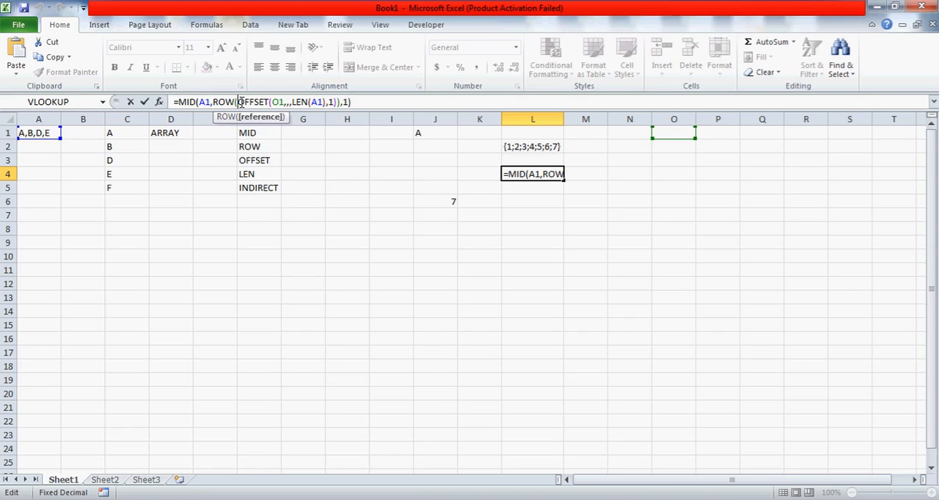
key("F9")
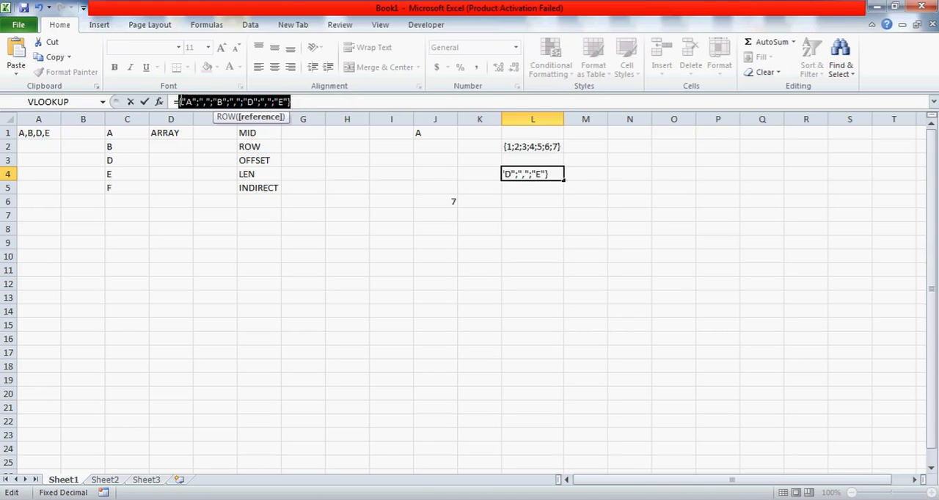
left_click(181, 102)
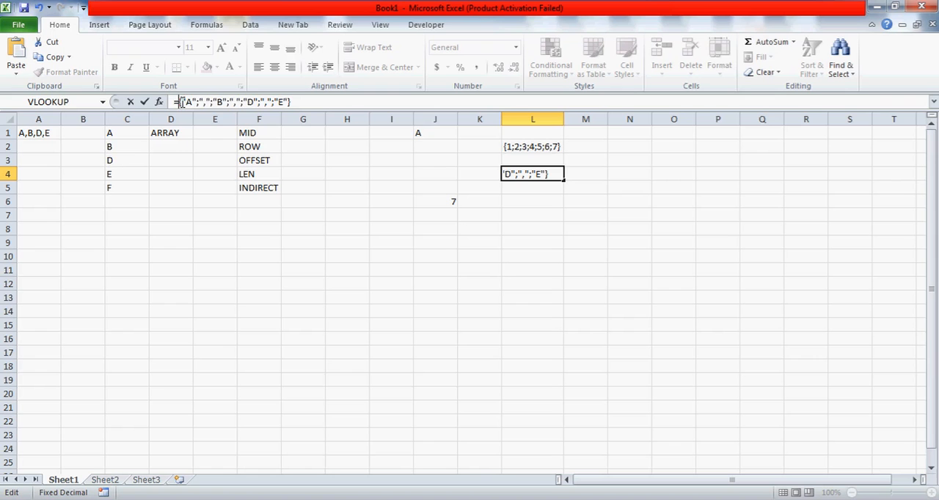
key("Delete")
key("Return")
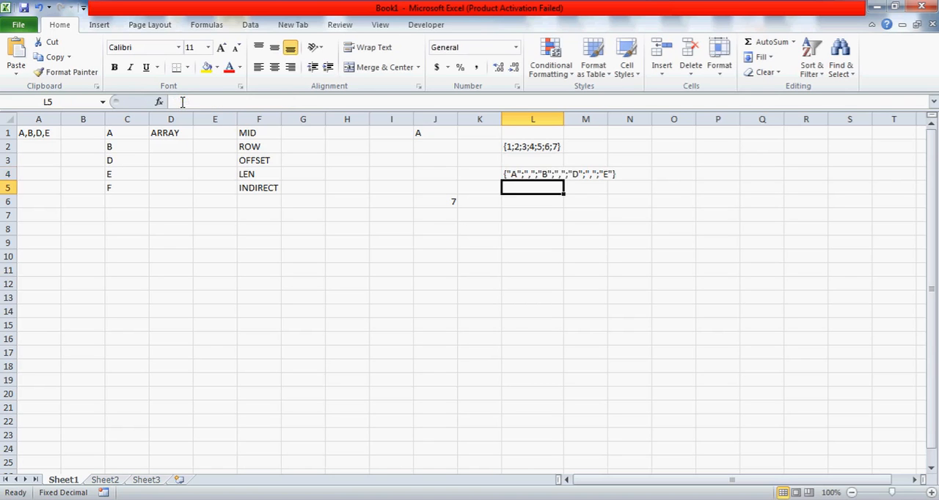
key("Up")
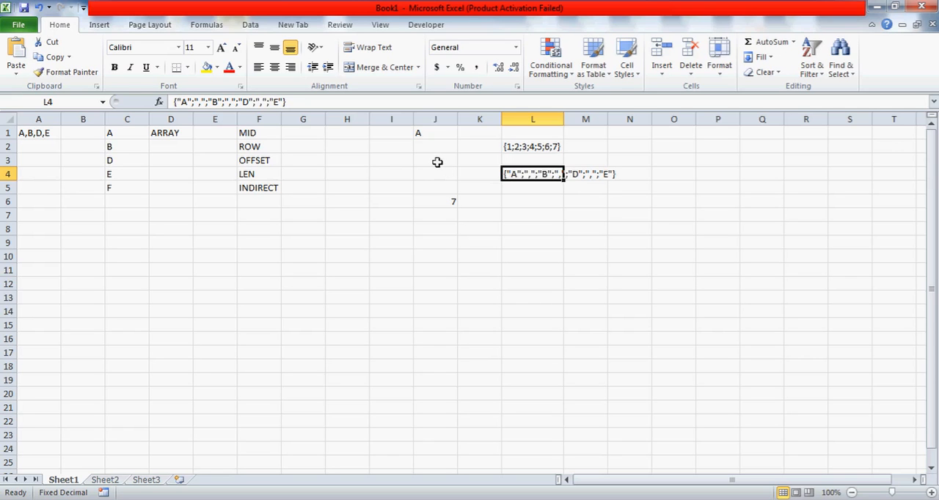
Enclose J1's MID expression in parentheses and append the comparison <>",", keeping it as an array formula
left_click(431, 136)
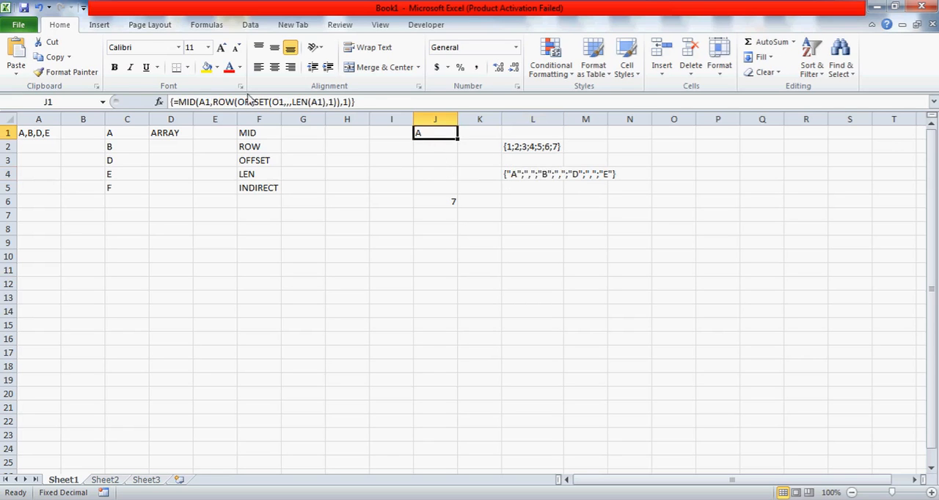
left_click(388, 103)
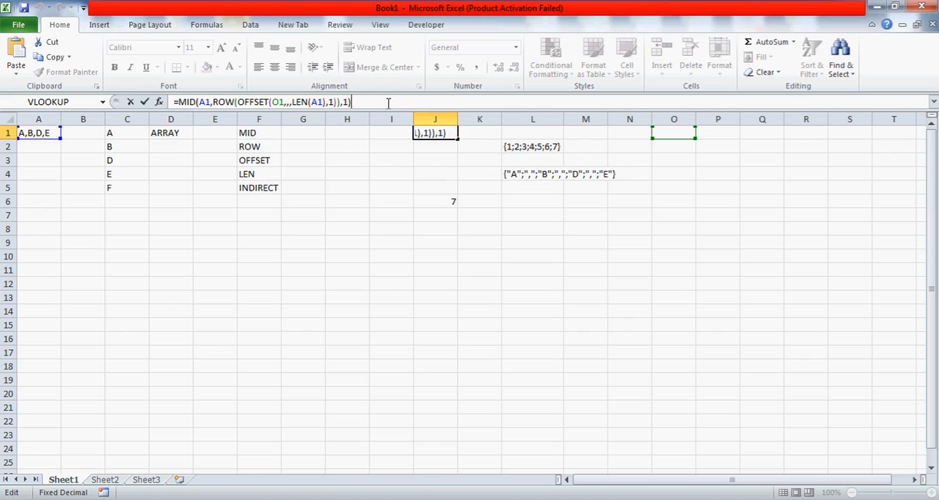
type(")")
left_click(179, 102)
type("(")
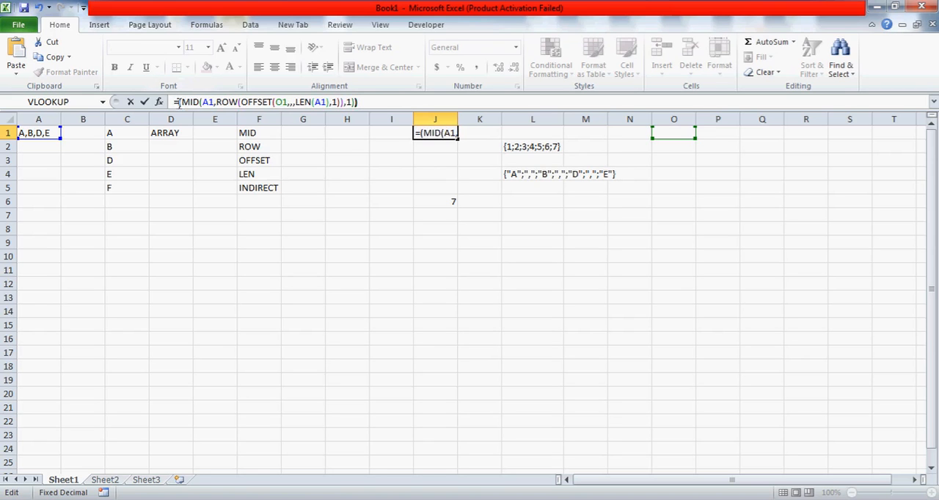
left_click(405, 98)
type("<>\",\")")
key("Return")
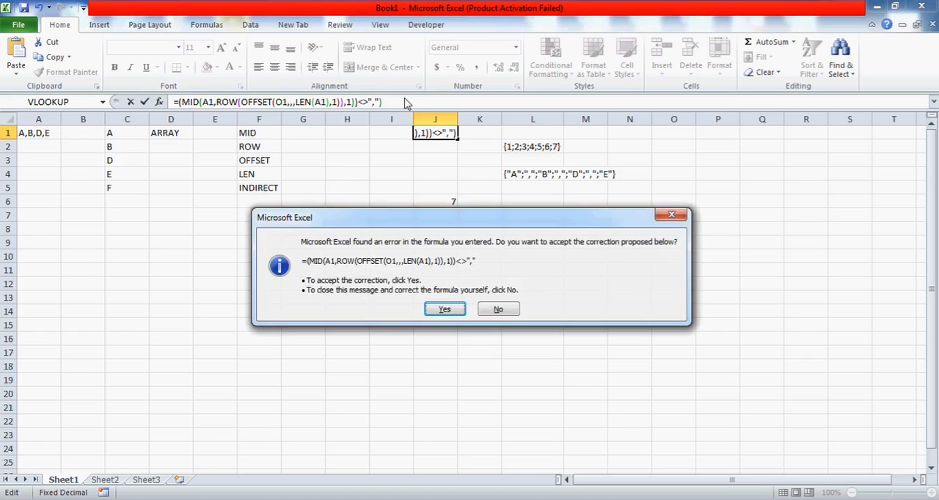
key("Return")
Evaluate J1's comma comparison in place to examine its array, and discard the evaluation
left_click(309, 102)
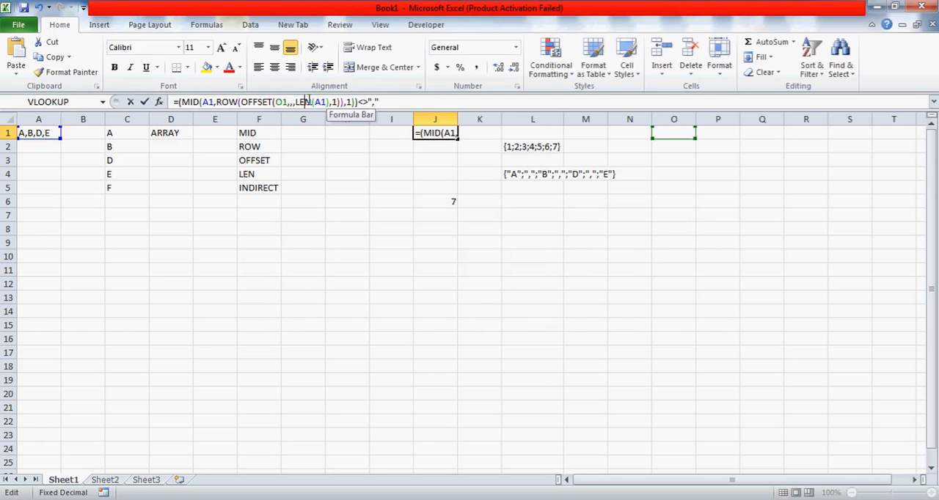
key("F9")
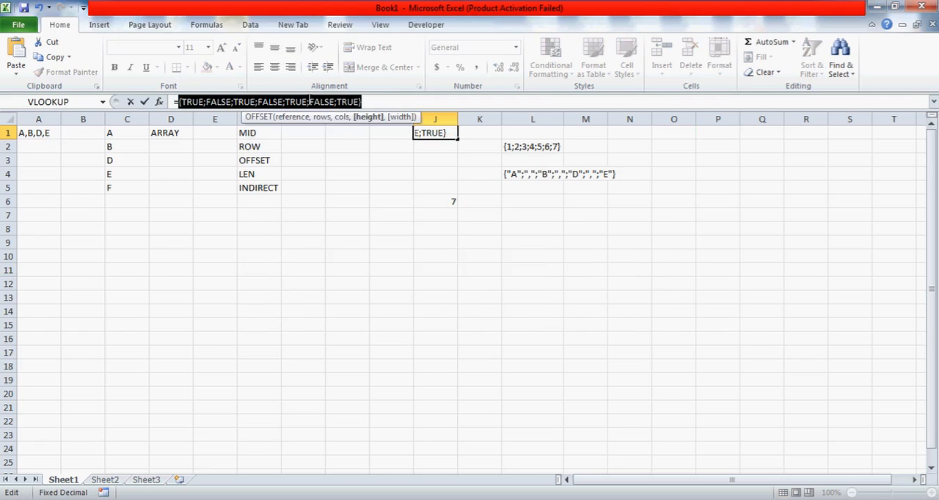
left_click(387, 101)
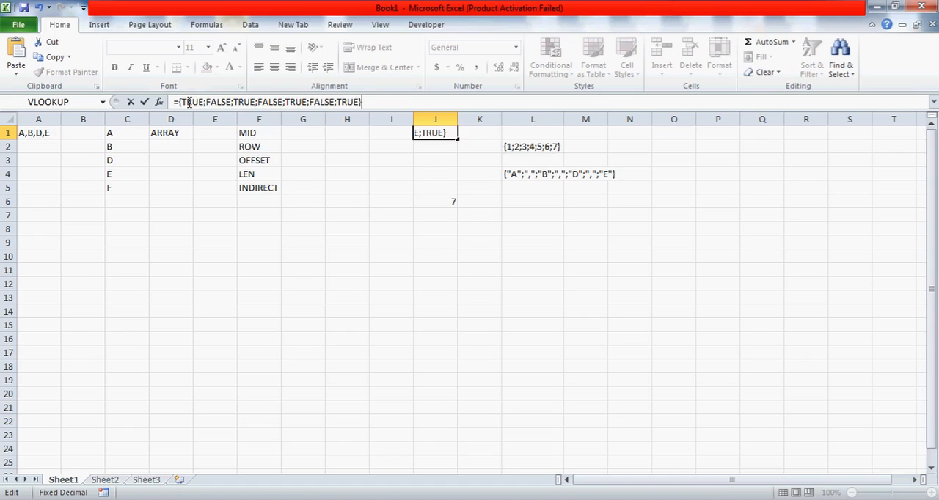
key("Escape")
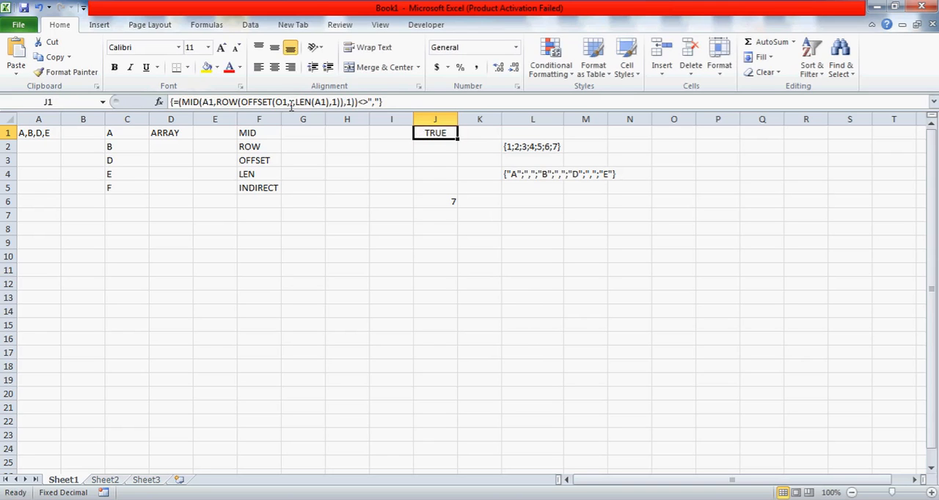
Copy the (MID(A1,ROW(OFFSET(O1,,,LEN(A1),1)),1))<>"," expression from J1 and enter it in L6 as an array formula
left_click(404, 102)
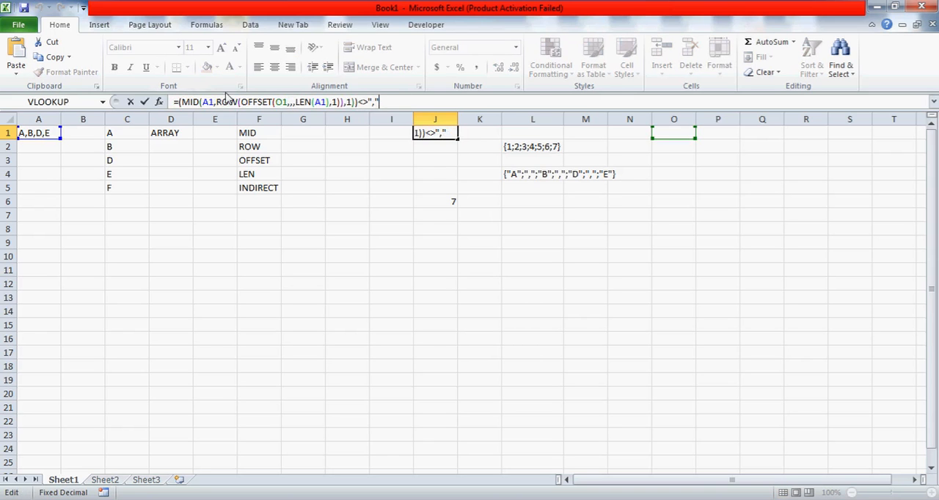
left_click(179, 102, "shift")
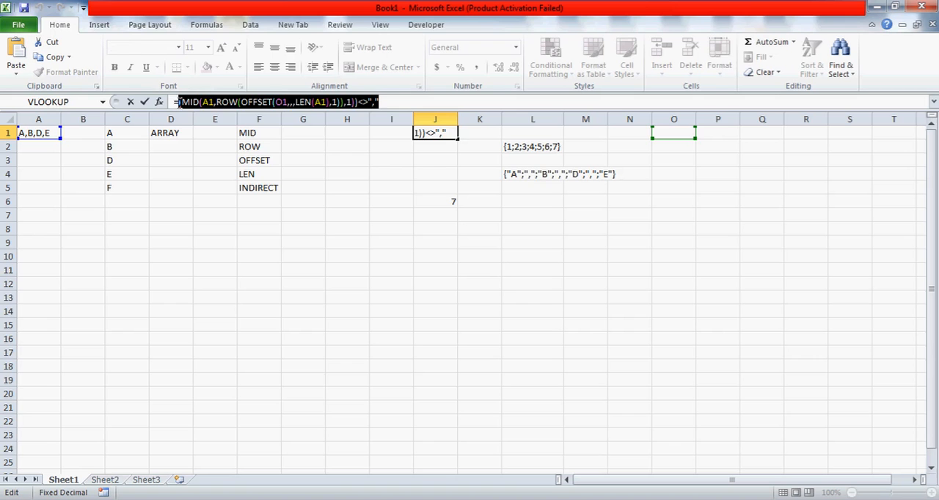
key("ctrl+c")
key("Escape")
left_click(537, 206)
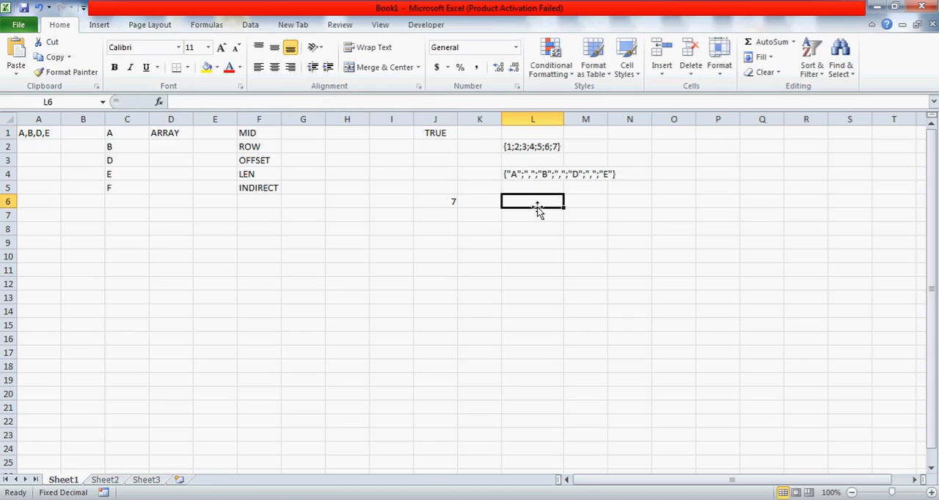
type("=")
key("ctrl+v")
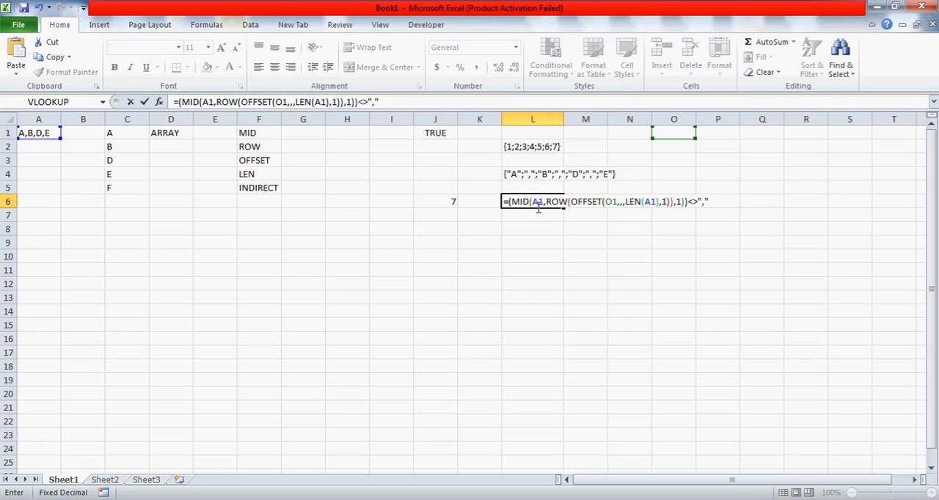
key("ctrl+shift+Return")
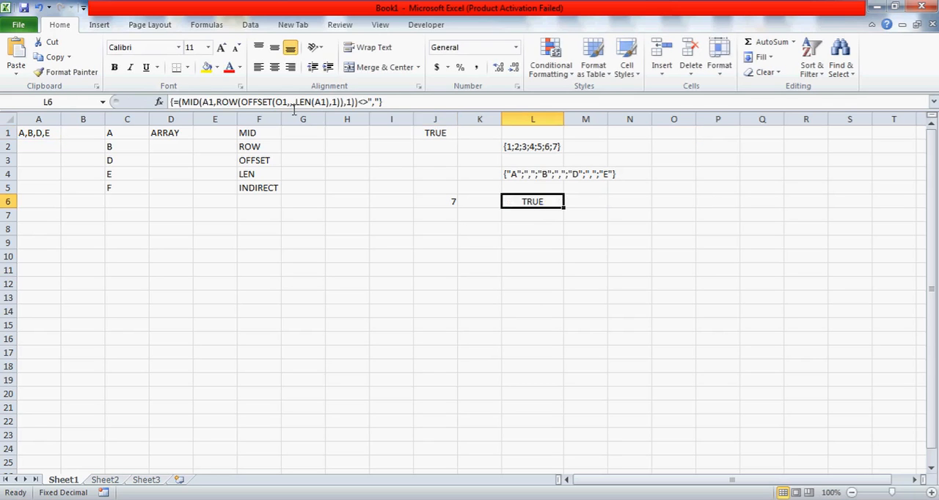
Convert L6's formula to its evaluated array as plain text without the equals sign
left_click(271, 102)
key("F9")
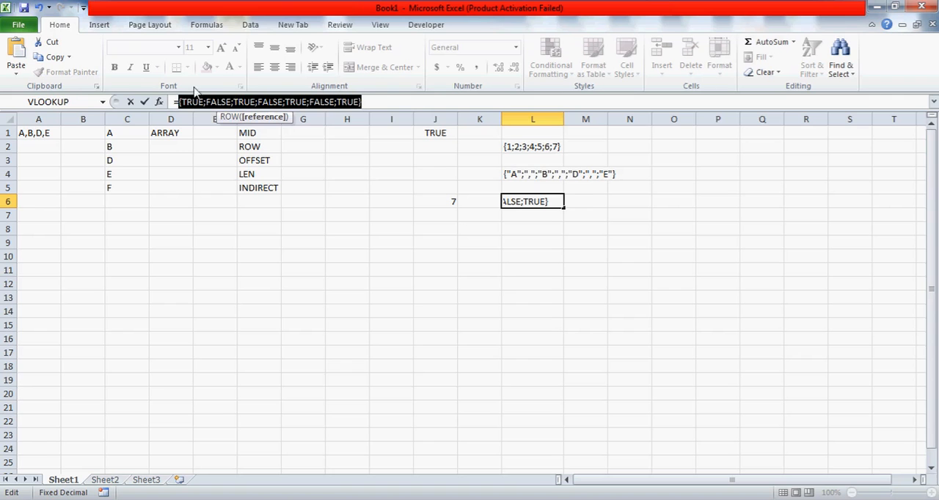
left_click(177, 102)
key("BackSpace")
key("Return")
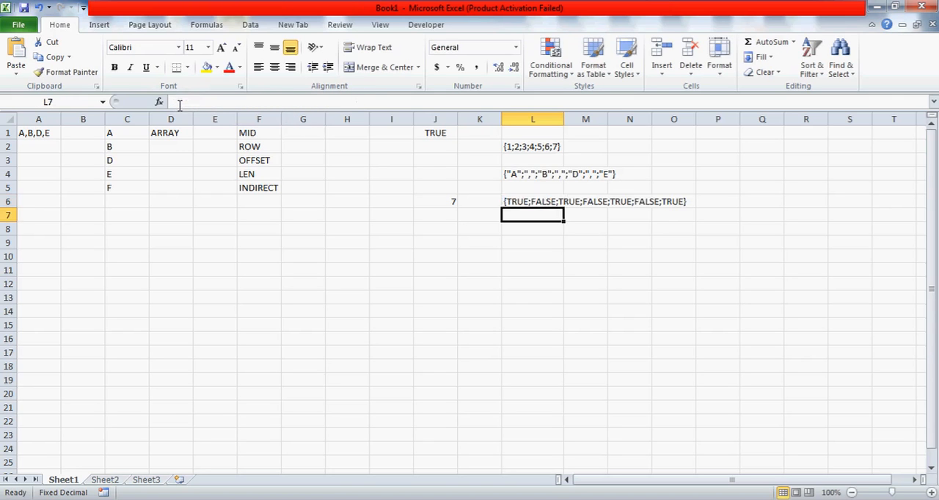
Compare J1's array formula with the arrays documented in L4 and L6
key("Up")
left_click(547, 169)
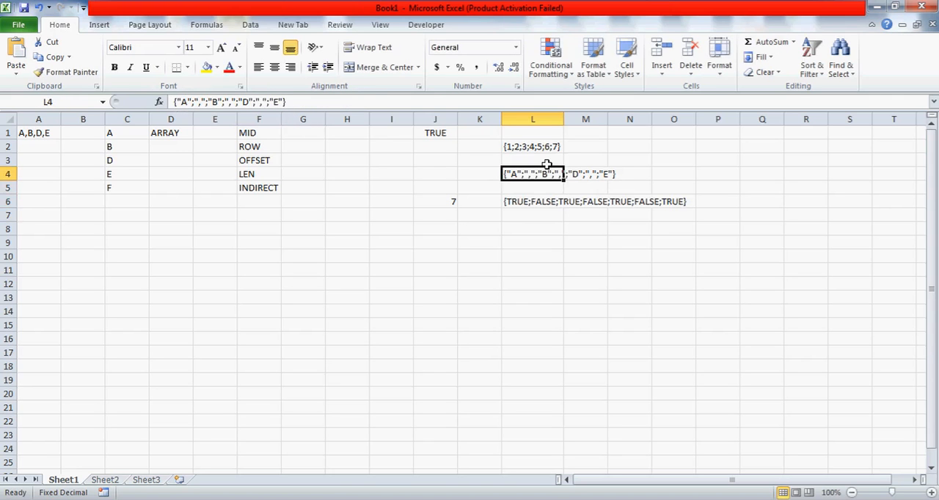
left_click(426, 132)
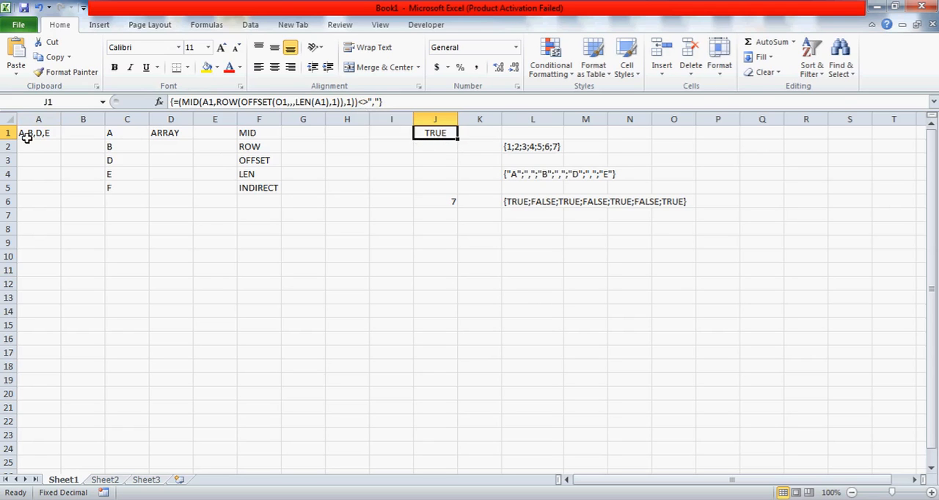
left_click(532, 202)
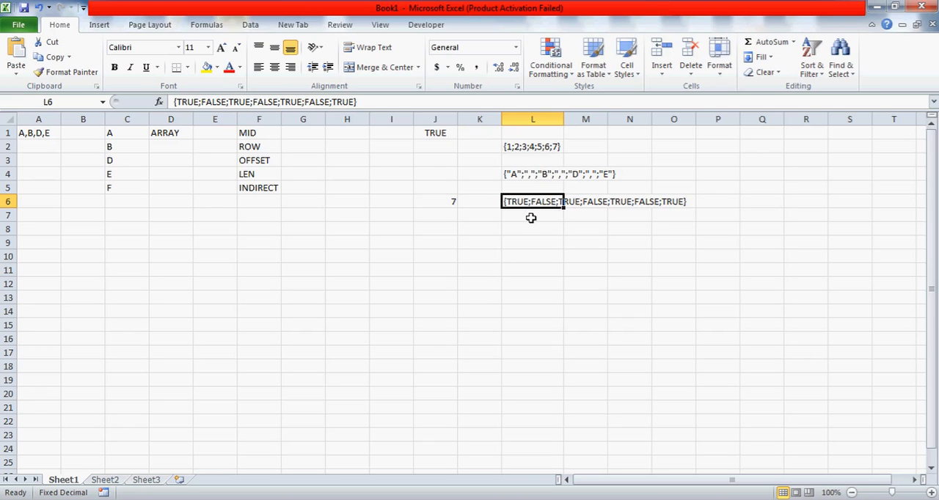
left_click(438, 134)
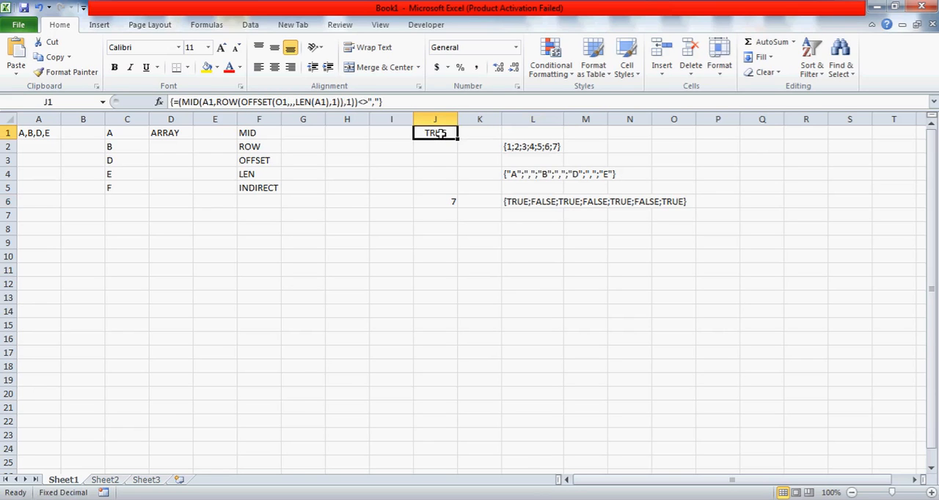
left_click(532, 205)
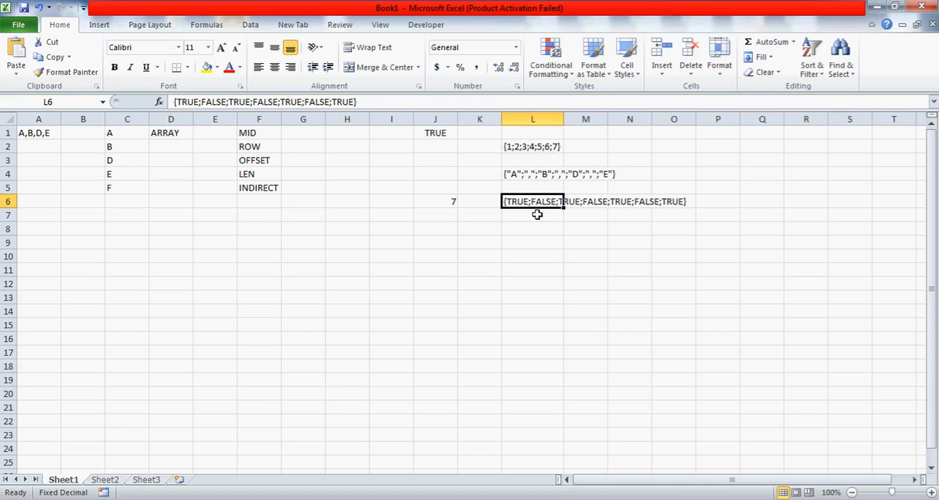
key("Down")
key("Up")
key("Down")
key("Up")
key("Up")
key("Up")
key("Up")
key("Up")
key("Up")
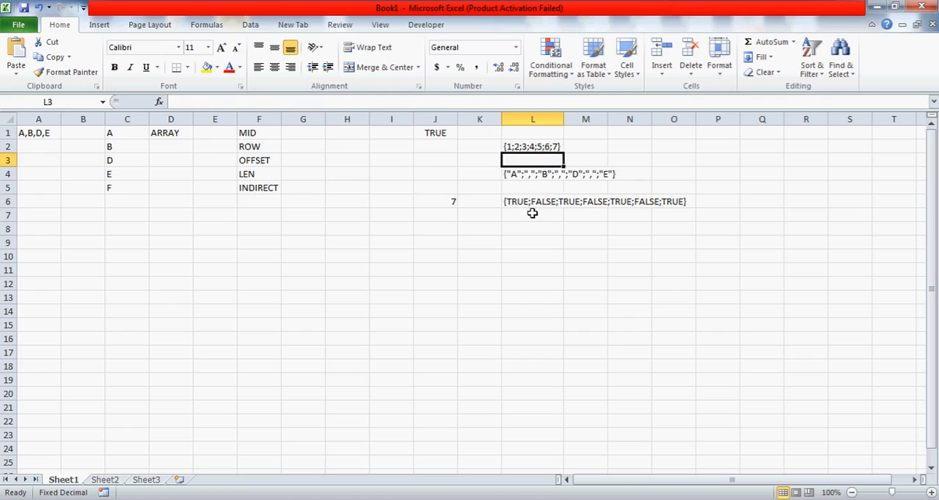
key("Down")
key("Down")
key("Down")
key("Down")
key("Down")
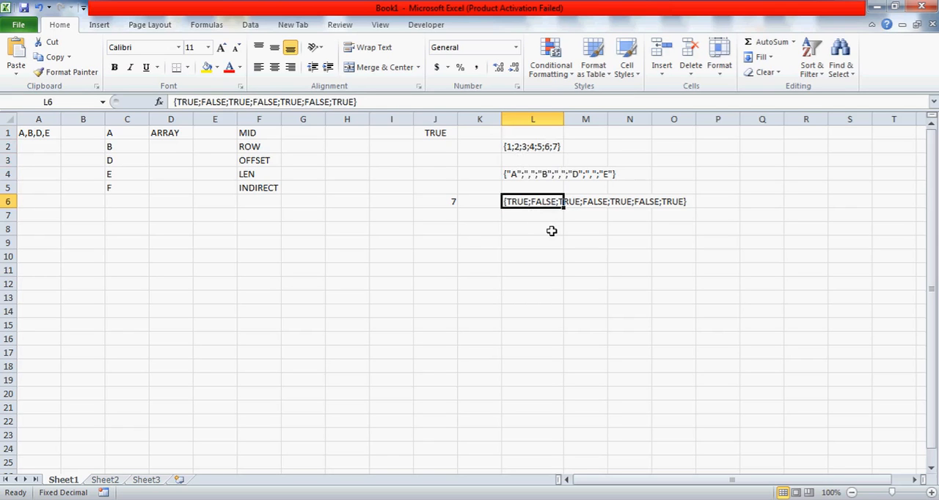
Enter TRUE in both K9 and L9
left_click(467, 249)
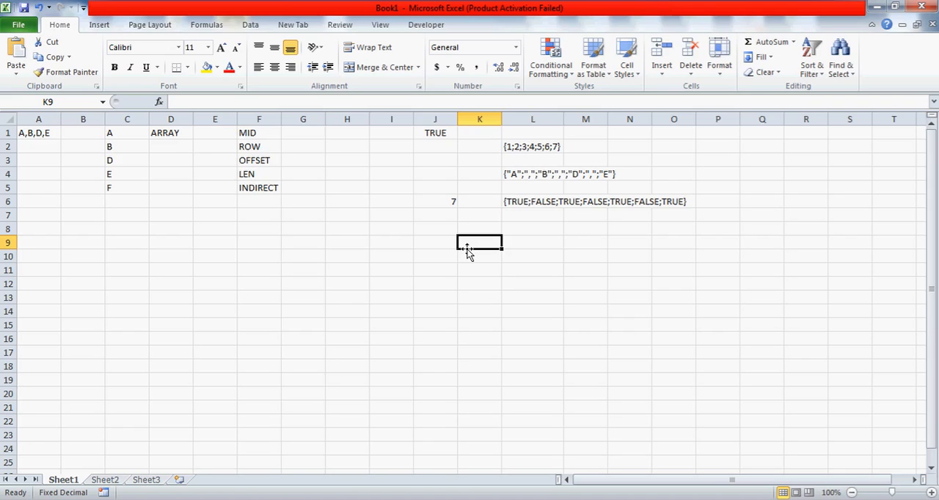
type("TRUE")
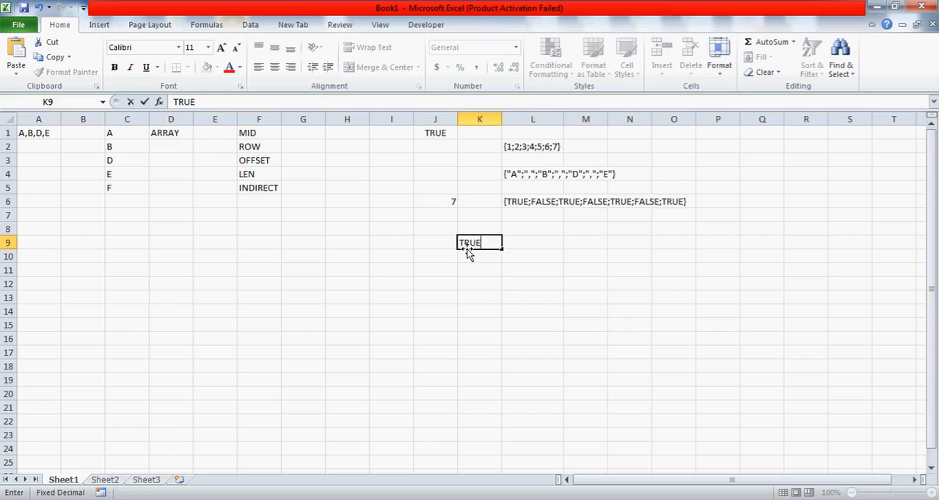
key("Return")
key("Up")
key("Right")
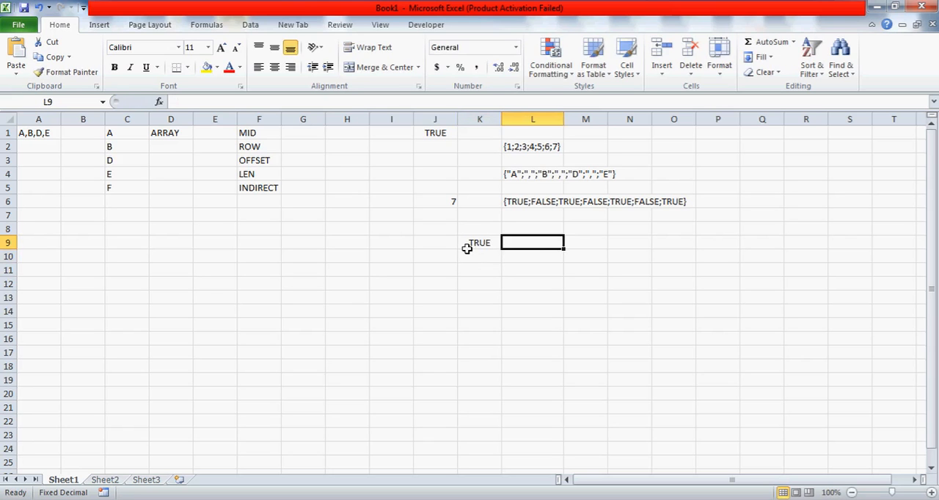
type("TRUE")
key("Return")
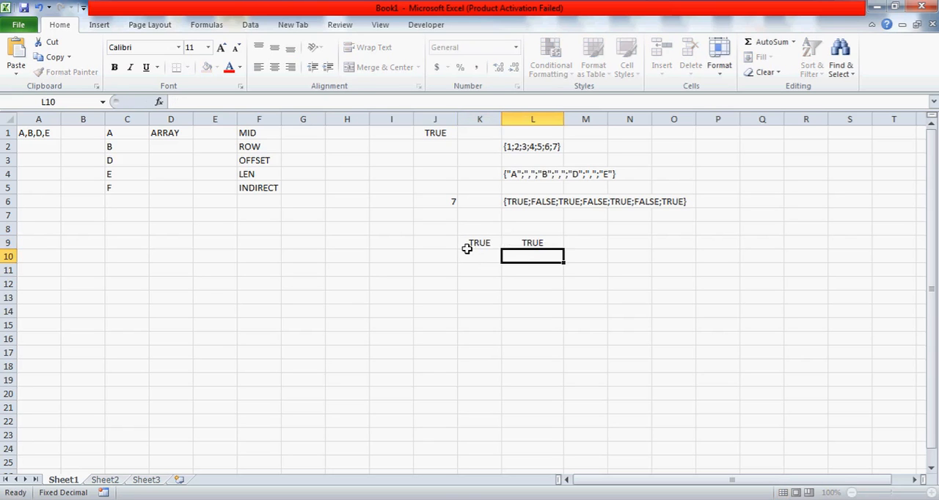
Enter a sample first name as text in I11
key("Up")
key("Left")
key("Down")
key("Down")
key("Left")
key("Left")
type("AJAY")
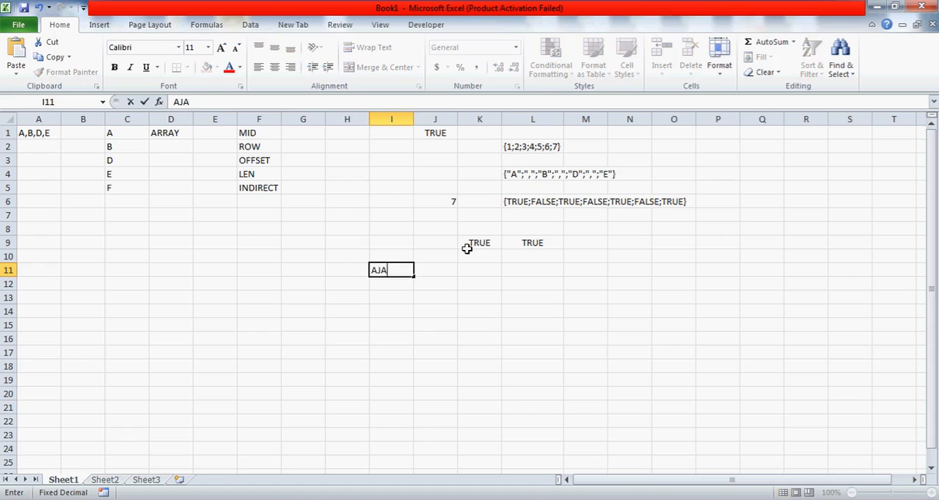
key("Return")
key("Up")
key("Right")
type("VIJA")
left_click(467, 249)
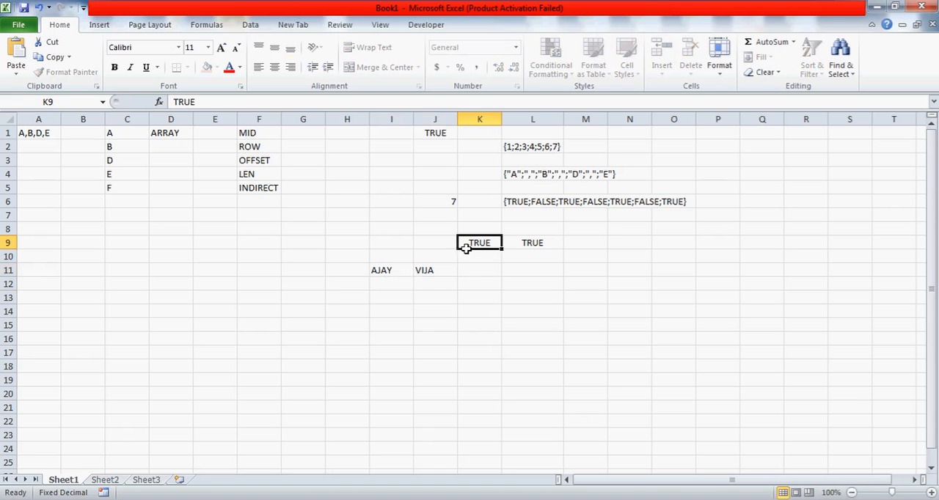
Enter another sample first name as text in J11, replacing its contents
key("Left")
key("Down")
key("Down")
type("ALAN")
key("Return")
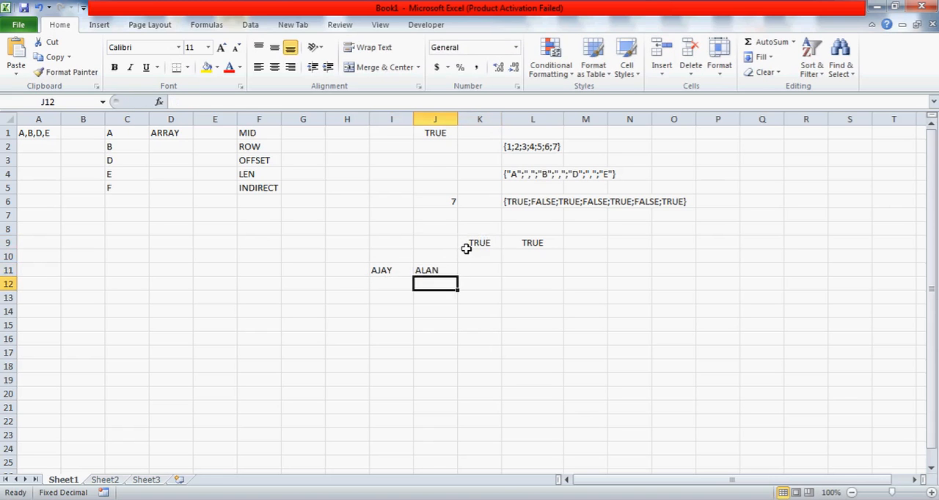
Enter a formula in J14 that multiplies the two text cells, =J11*I11
key("Down")
key("Down")
type("=")
key("Up")
key("Up")
key("Up")
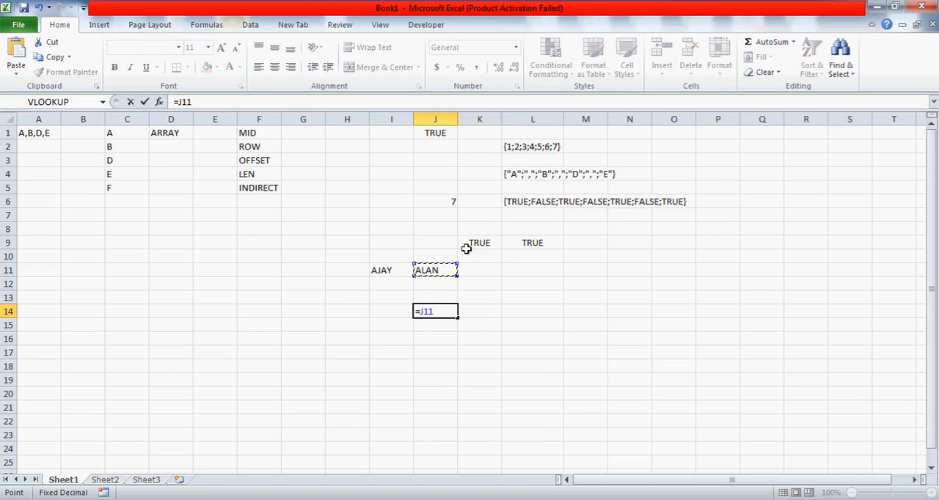
type("*")
key("Up")
key("Up")
key("Up")
key("Left")
key("Return")
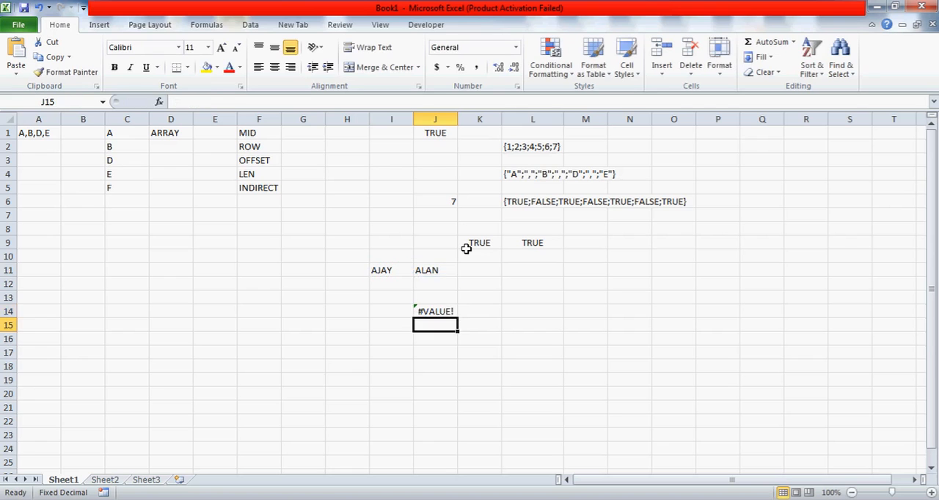
Enter the number 1 in G13 and the number 3 in H13
key("Up")
key("Up")
key("Up")
key("Up")
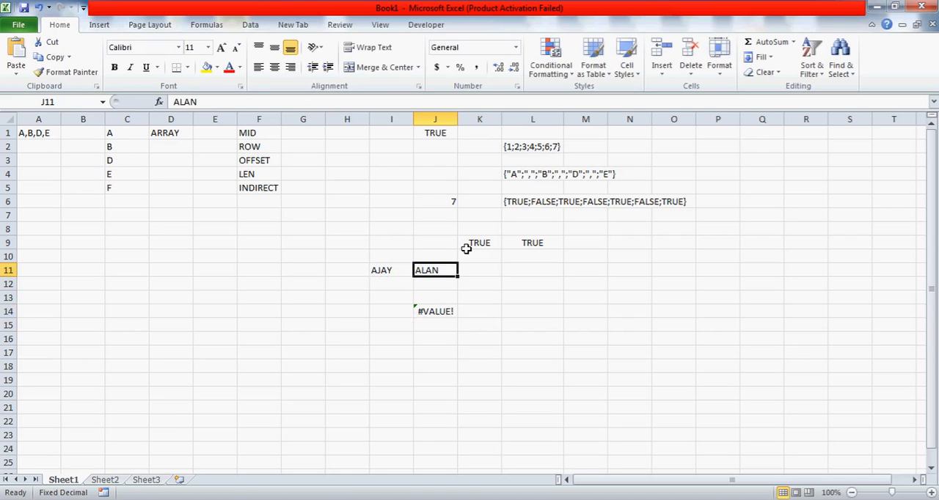
key("Left")
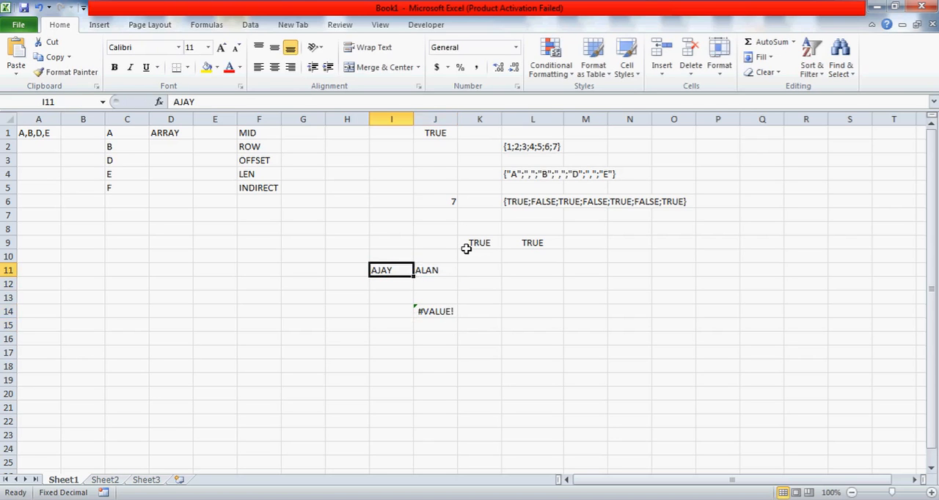
key("Left")
key("Left")
key("Down")
key("Down")
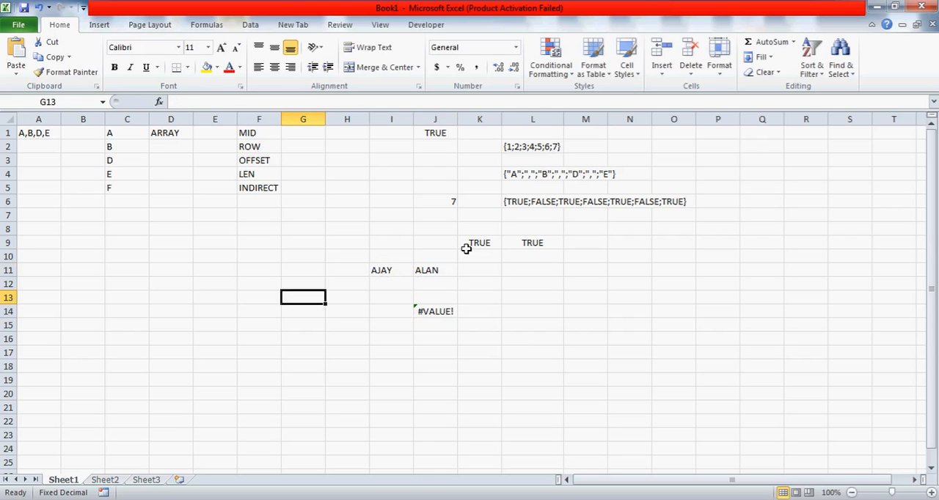
type("1")
key("Right")
type("1")
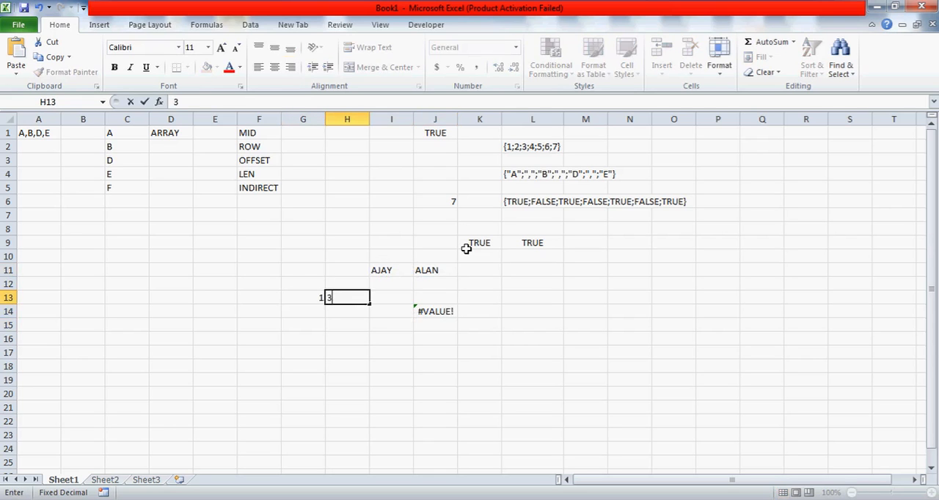
key("Return")
Multiply the two numbers in H14 with the formula =H13*G13
type("=")
key("Up")
type("*")
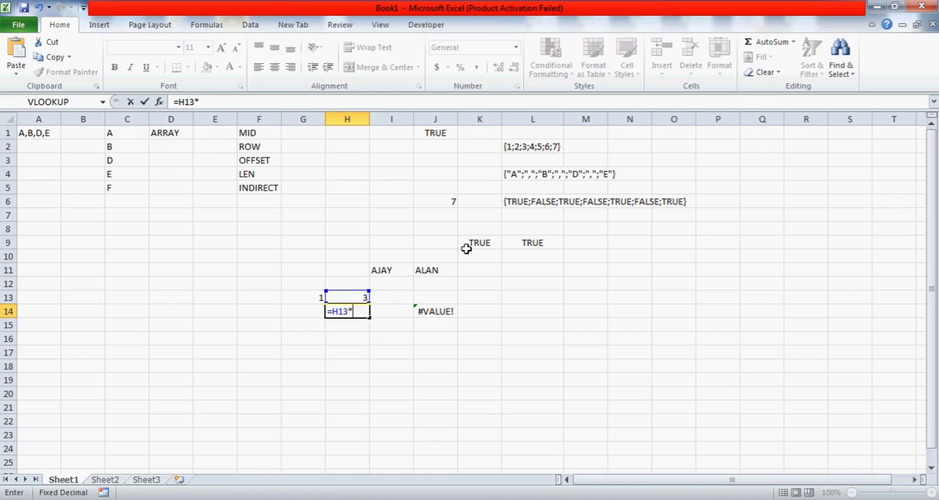
key("Left")
key("ctrl+Return")
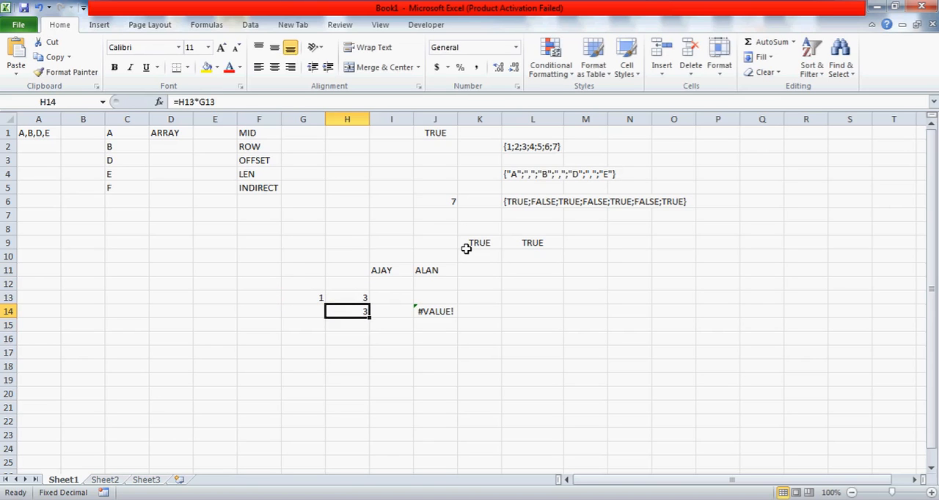
Enter TRUE in both I18 and J18
key("Up")
key("Up")
key("Right")
key("Up")
key("shift+Right")
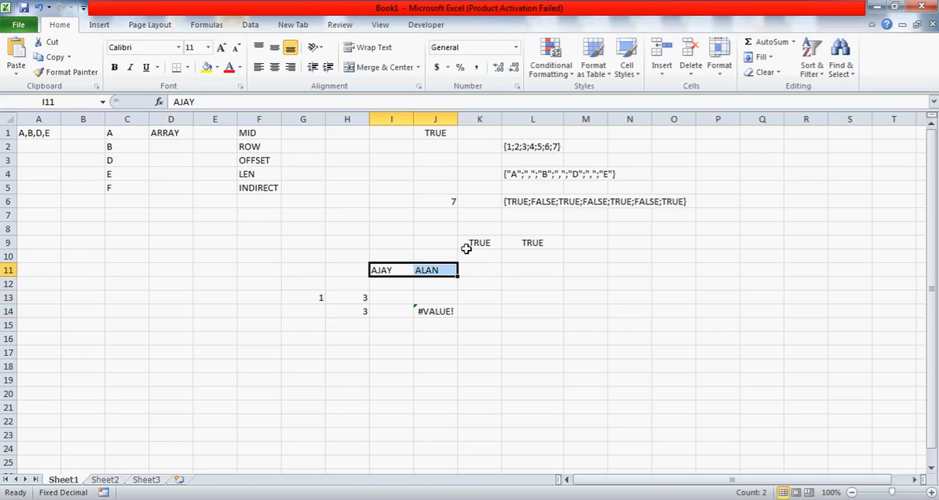
key("Down")
key("Down")
key("Down")
key("Down")
key("Down")
key("Down")
key("Down")
type("TRU")
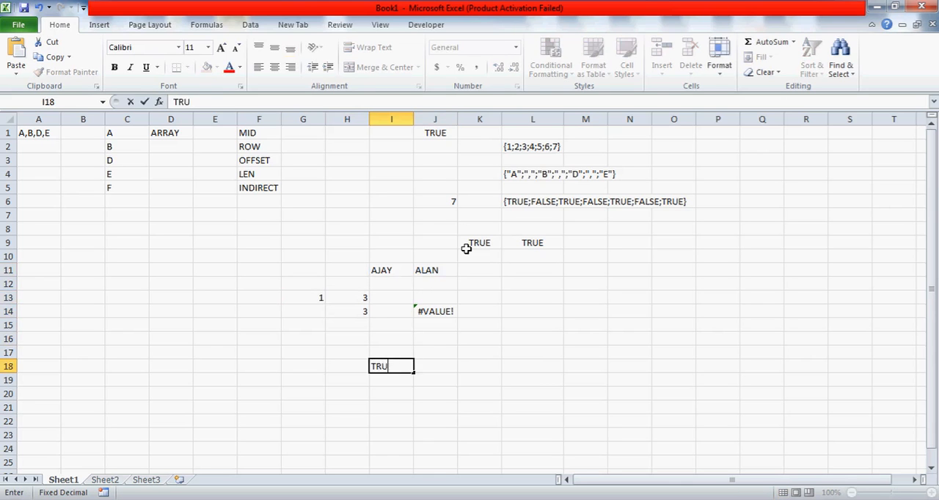
type("E")
key("Tab")
type("TR")
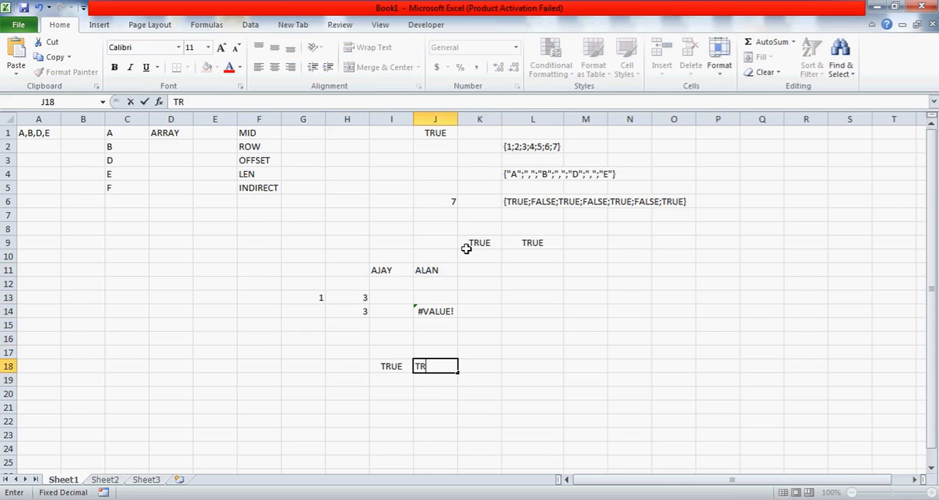
type("UE")
key("Return")
Multiply the two logical values in K18 with the formula =J18*I18
key("Up")
key("Left")
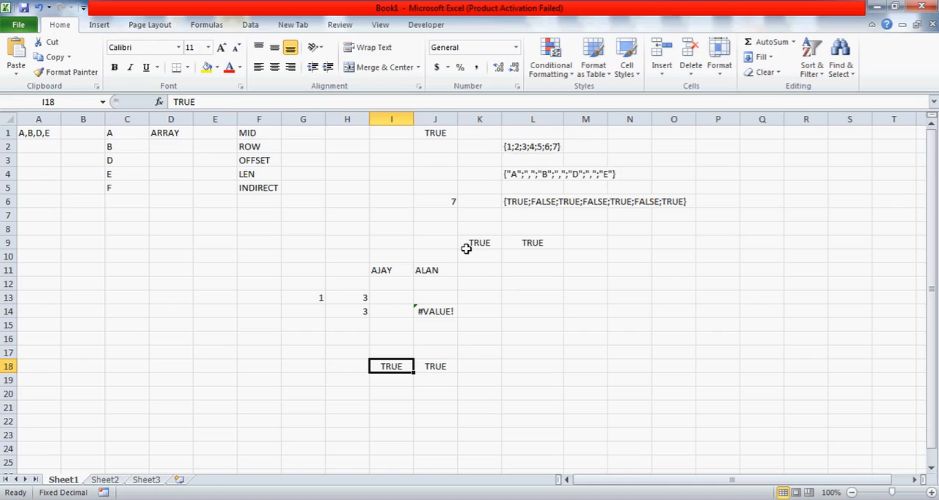
key("Right")
key("Right")
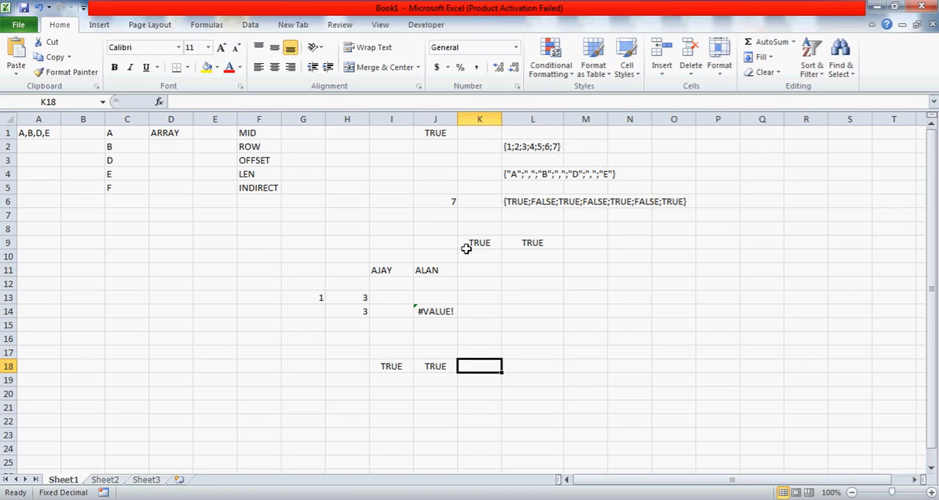
type("=")
key("Left")
type("*")
key("Left")
key("Left")
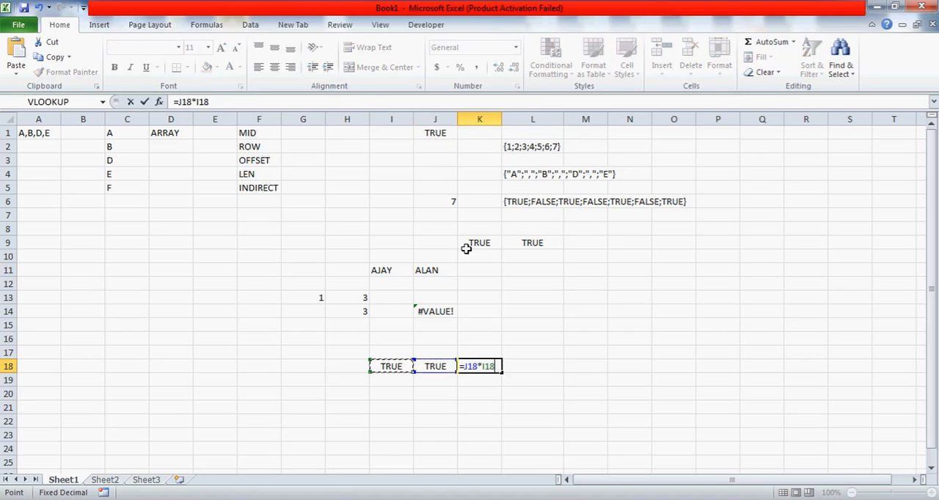
key("Return")
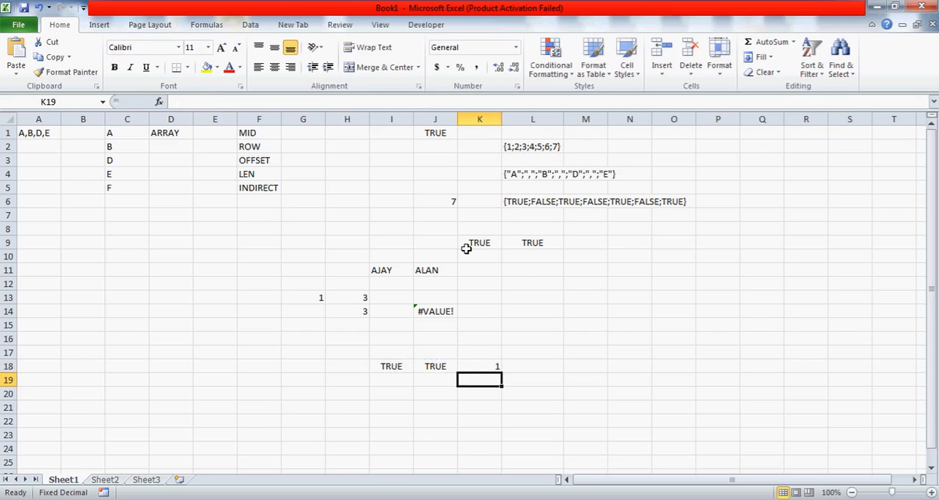
Change the logical value in J18 to FALSE
key("Up")
key("Left")
type("FALSE")
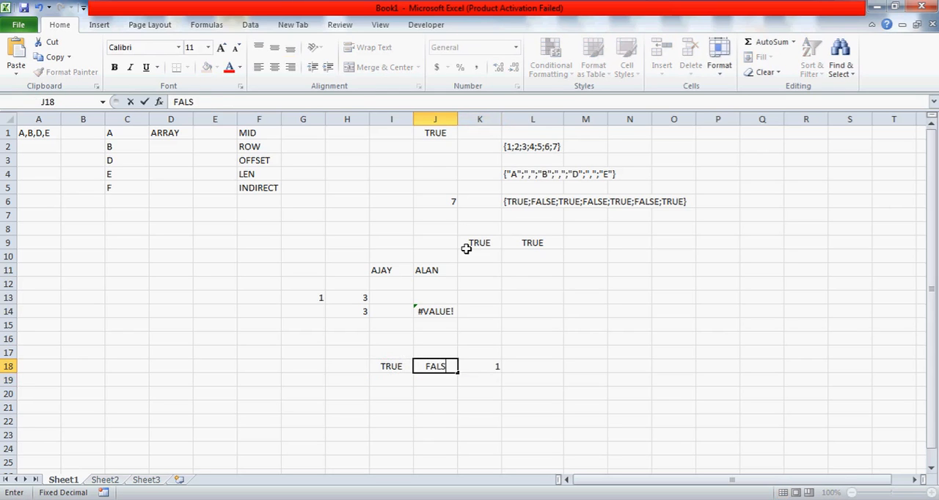
key("Return")
Enter FALSE in J19, directly below the other FALSE value
key("Up")
key("Down")
type("F")
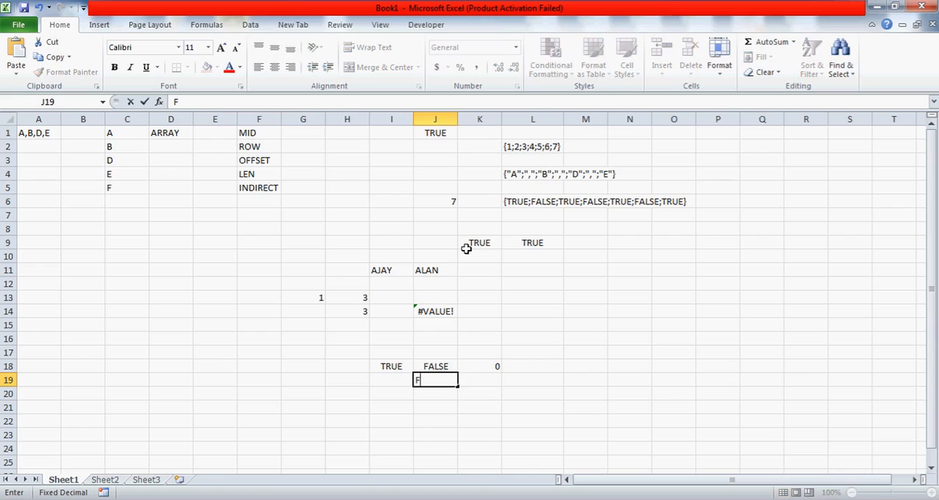
type("ALSE")
key("Right")
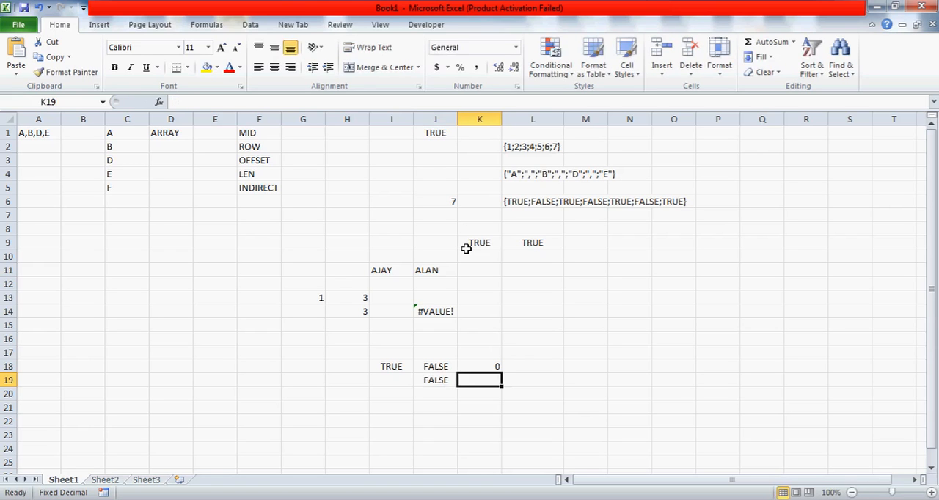
Multiply the two FALSE values in K19 with the formula =J19*J18
type("=")
key("Left")
type("*")
key("Up")
key("Return")
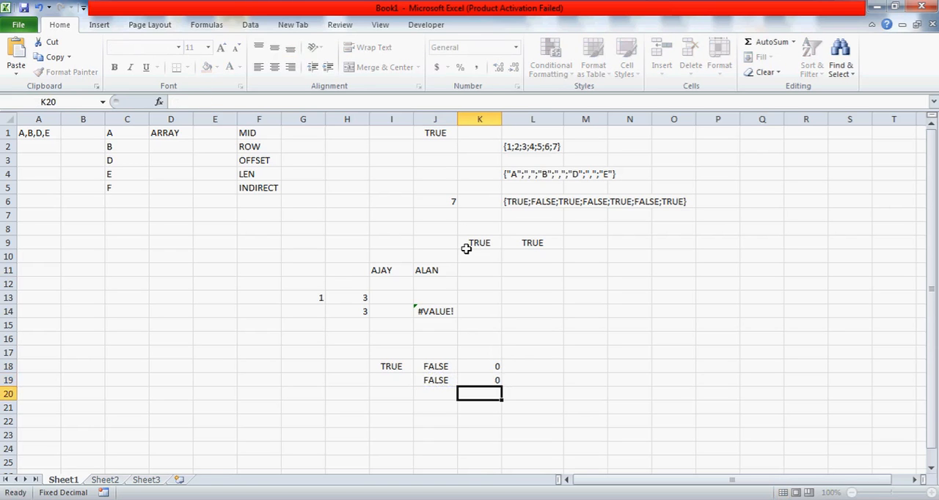
key("Up")
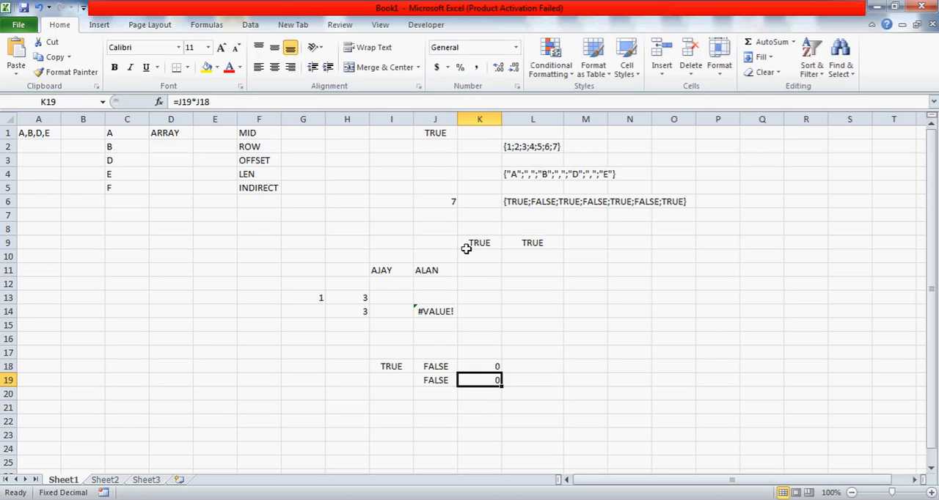
left_click(587, 338)
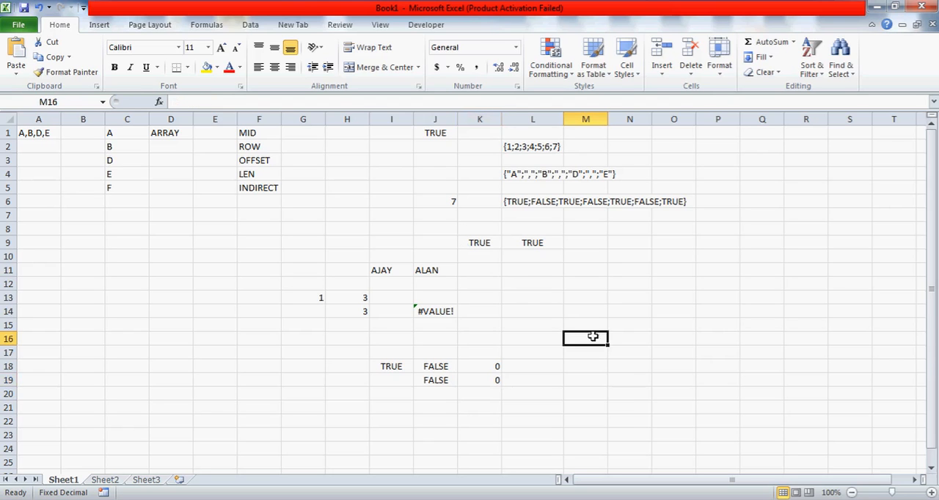
Start a VLOOKUP formula in M16 to examine the match options of its range_lookup argument, and cancel the entry
type("=VLOOKUP")
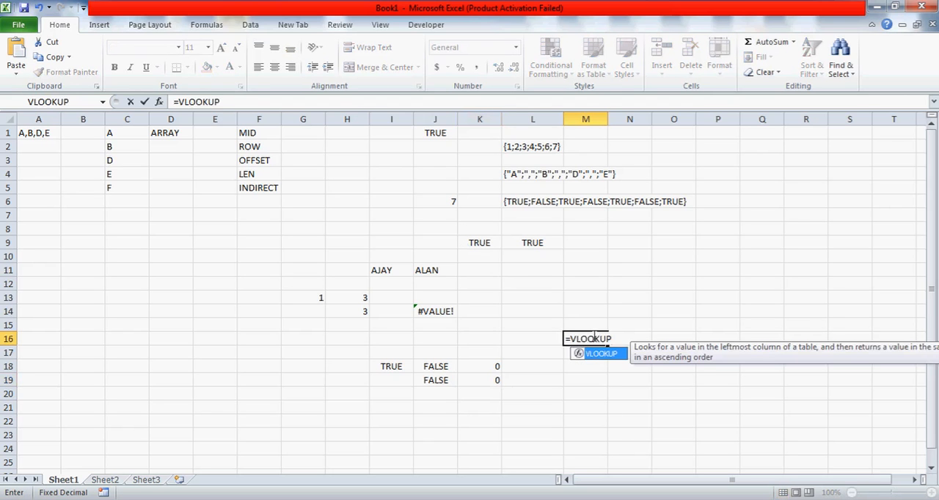
type("(")
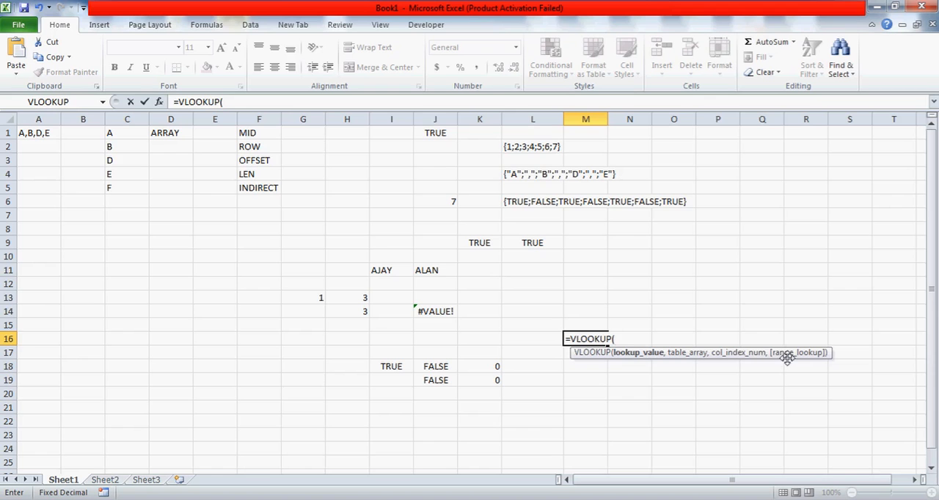
type(",,,")
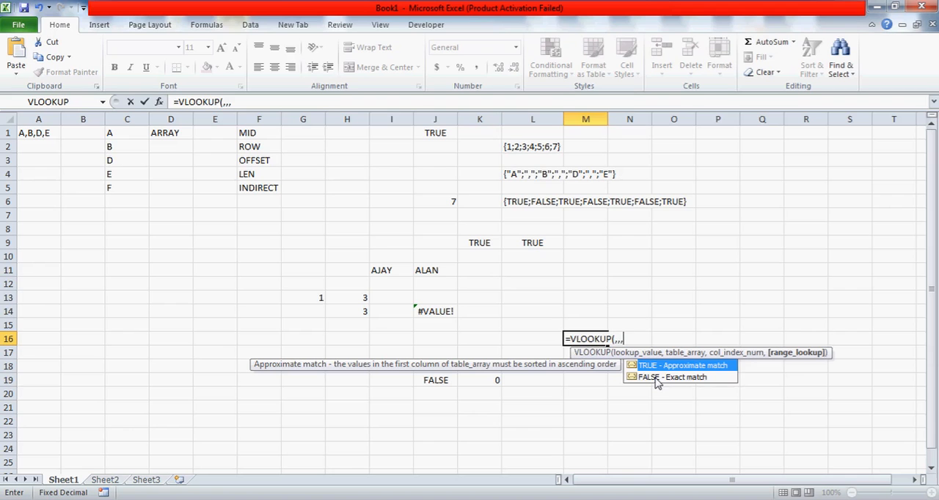
key("Escape")
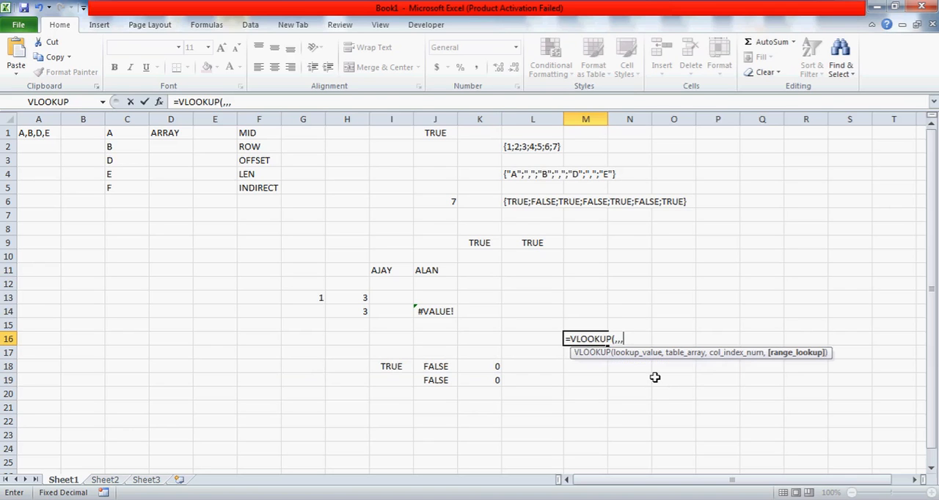
key("Escape")
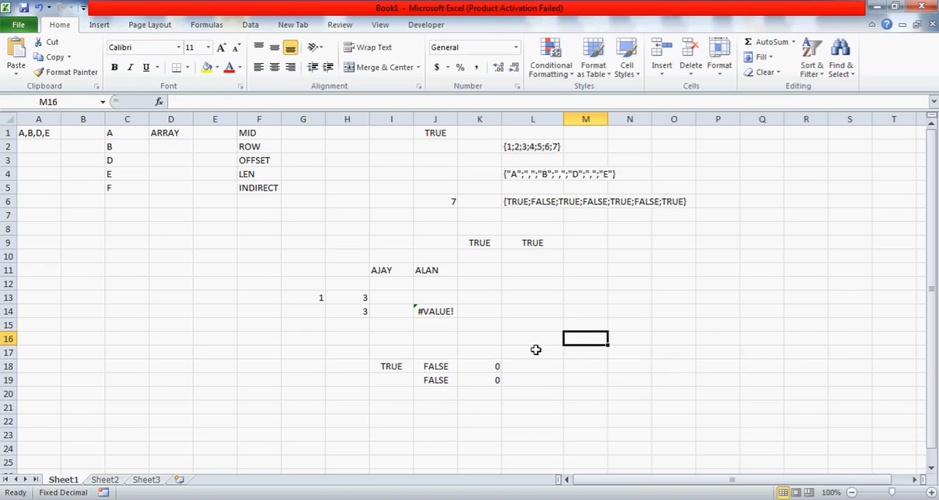
Review the TRUE value in K9, the arrays stored in L6 and L2, and the array formula in J1
left_click(479, 243)
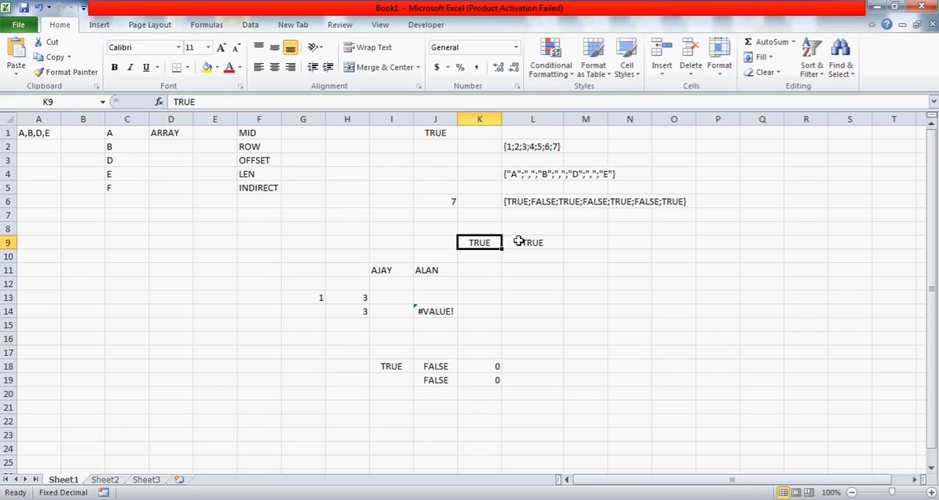
left_click(516, 201)
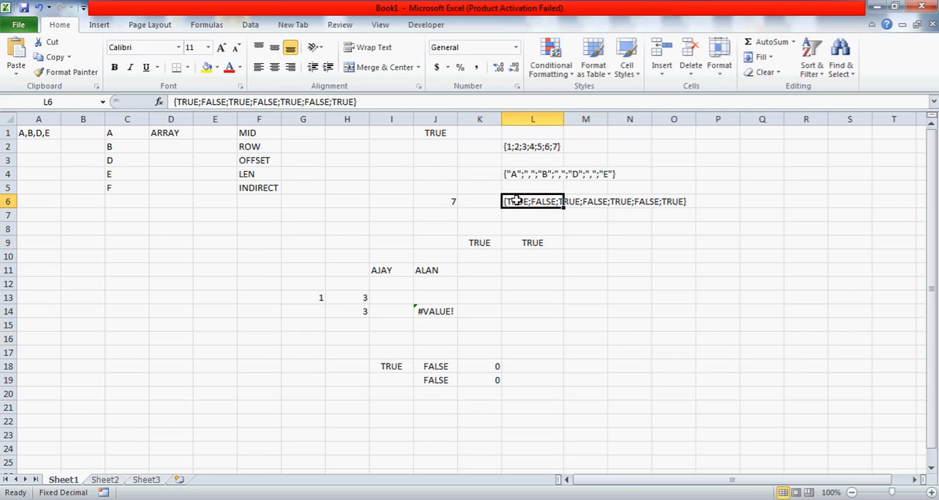
left_click(525, 145)
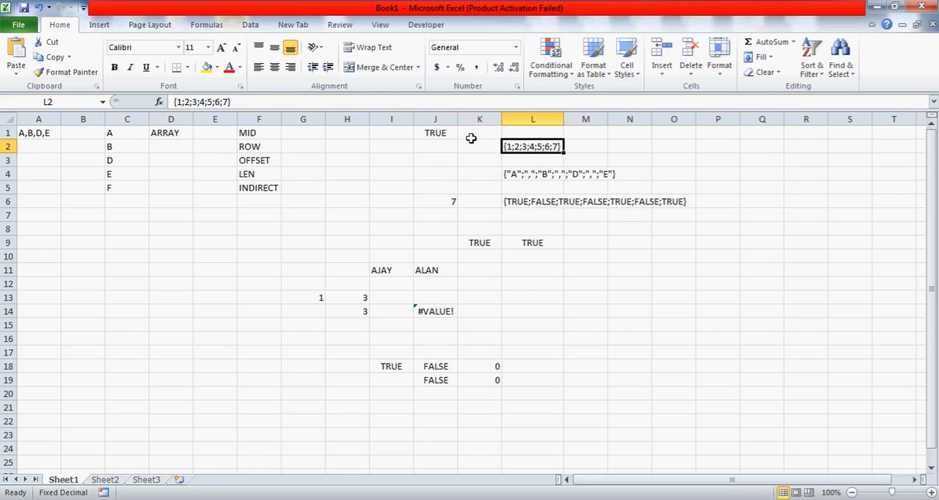
left_click(440, 133)
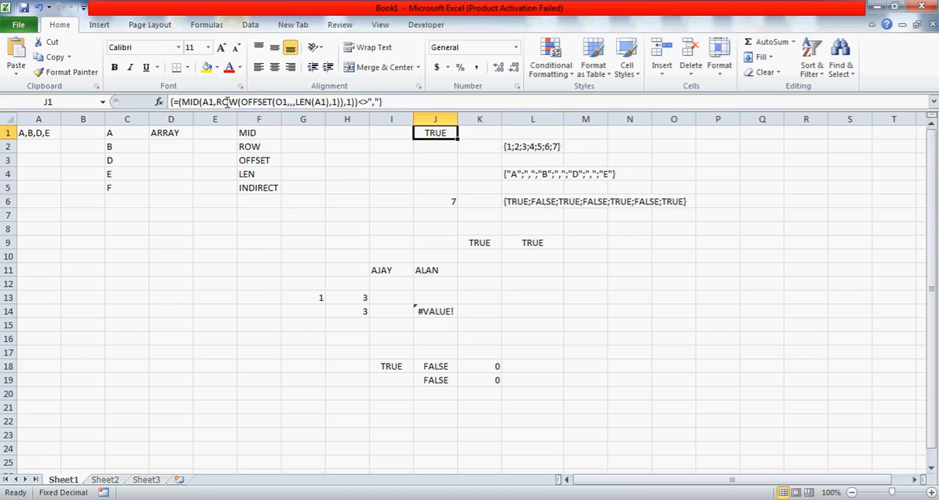
left_click(526, 148)
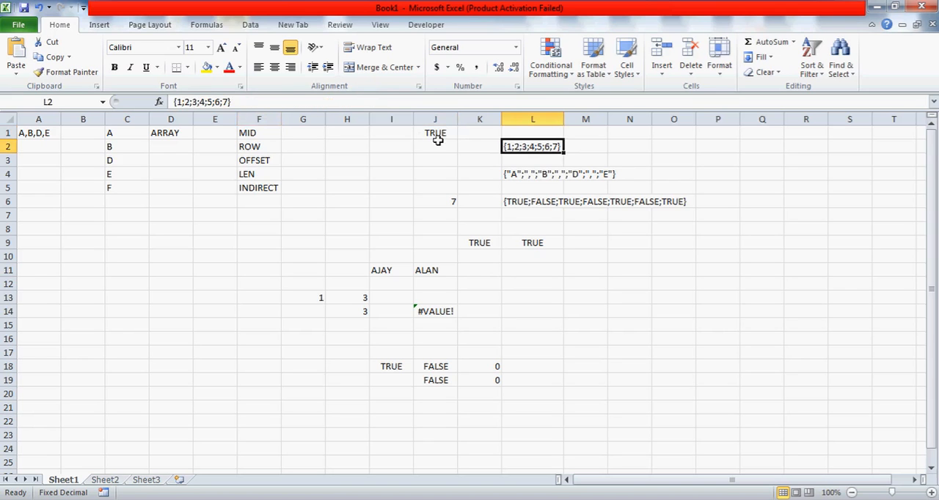
Copy the ROW(OFFSET(O1,,,LEN(A1),1) portion of J1's formula, leaving the array formula as it is
left_click_drag(436, 136, 219, 102)
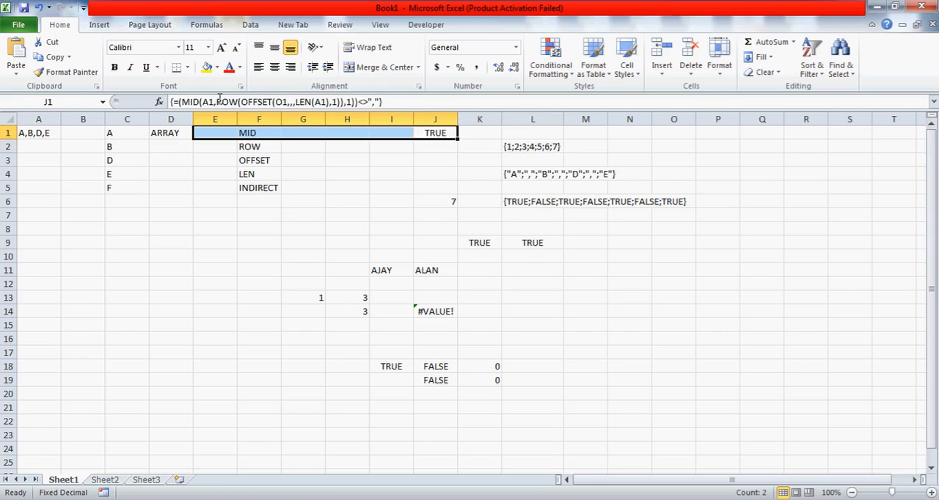
left_click(219, 102)
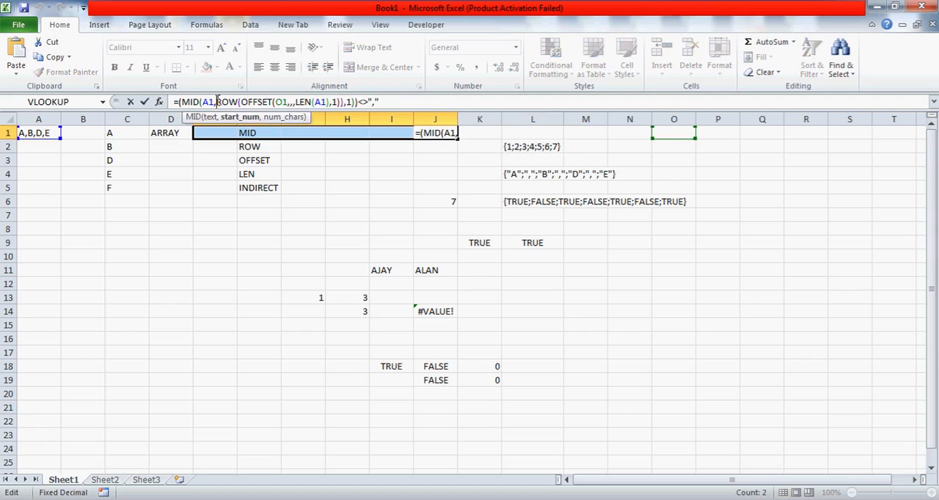
left_click(341, 102, "shift")
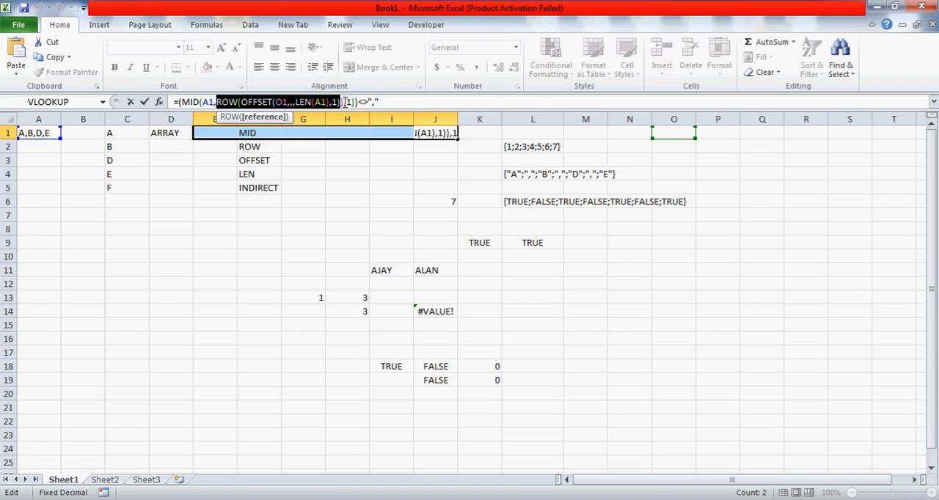
key("ctrl+shift+Return")
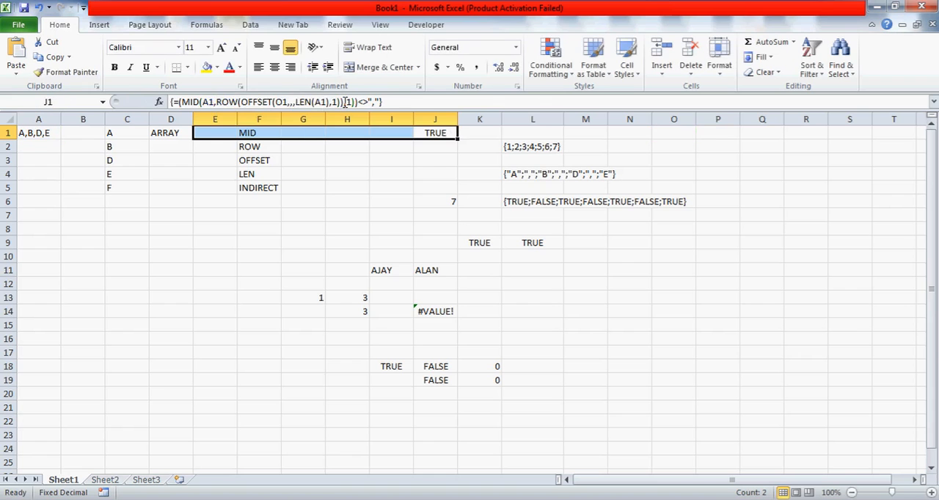
Try multiplying the comma test by the copied ROW expression as an array formula across E1:J1, and undo it
left_click(422, 97)
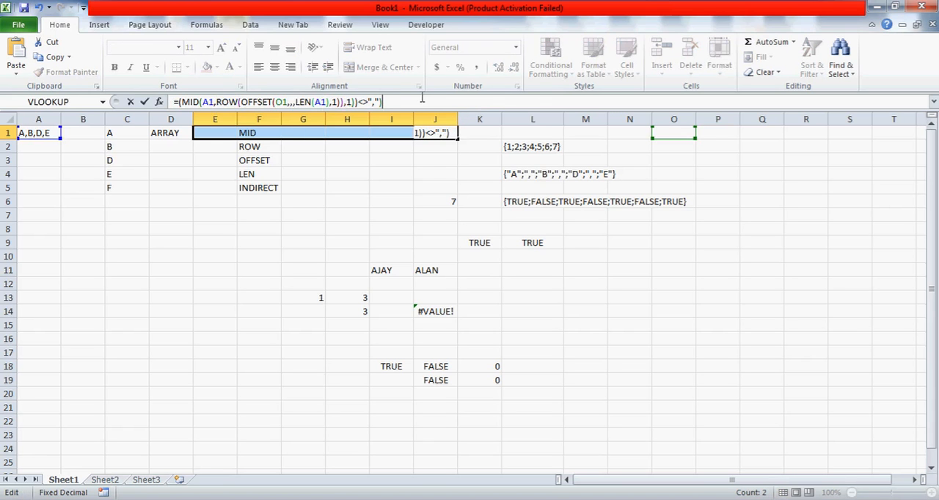
left_click(178, 101)
type("((")
left_click(415, 102)
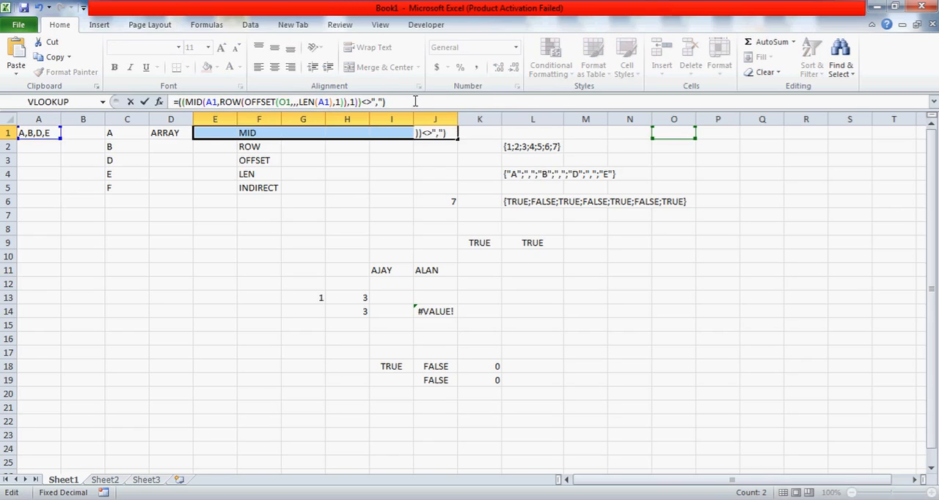
type("*")
type("ROW(OFFSET(O1,,,LEN(A1),1)")
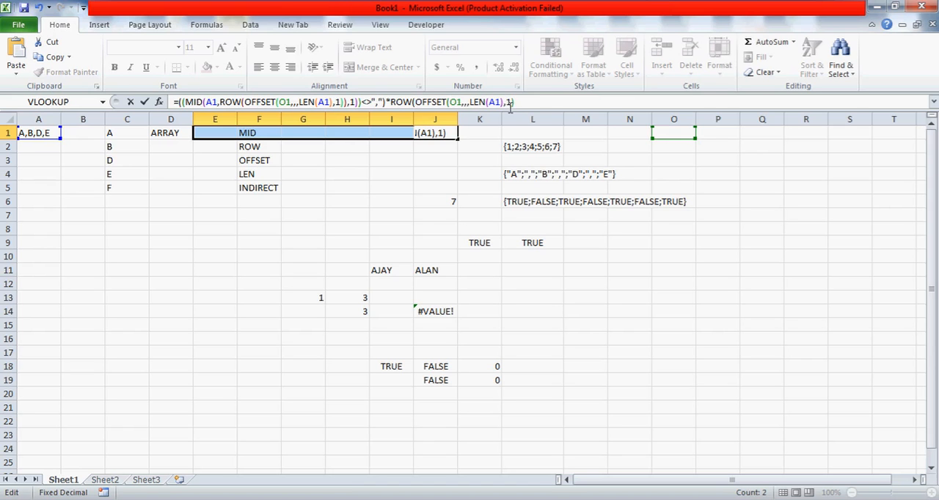
key("ctrl+shift+Return")
key("Return")
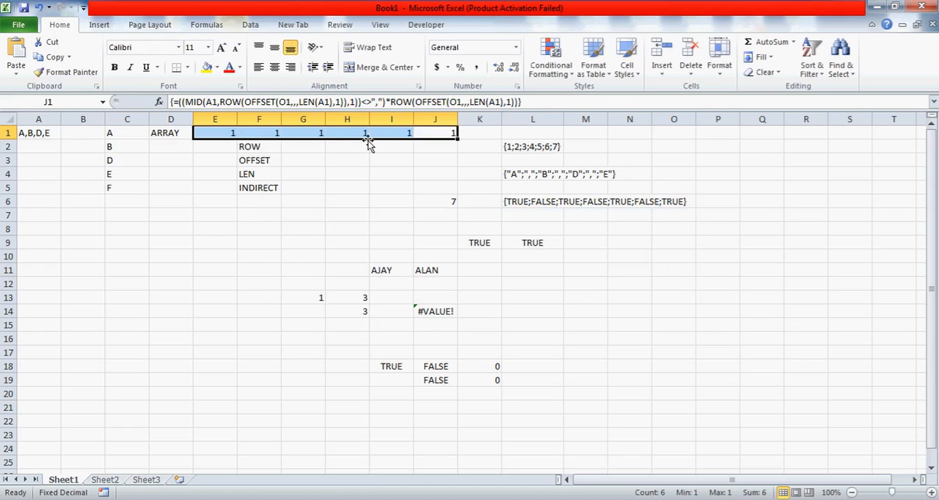
key("ctrl+z")
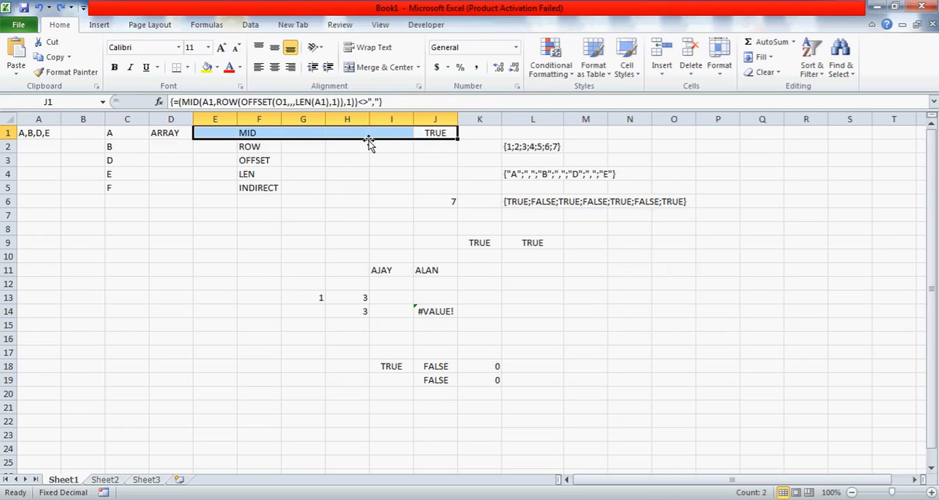
Extend J1's array formula to =((MID(A1,ROW(OFFSET(O1,,,LEN(A1),1)),1))<>",")*ROW(OFFSET(O1,,,LEN(A1),1))
left_click(429, 132)
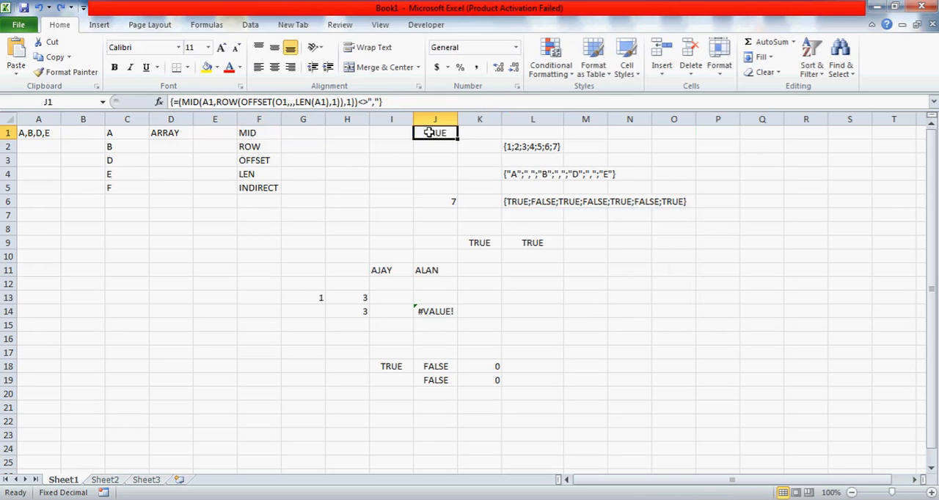
left_click(405, 103)
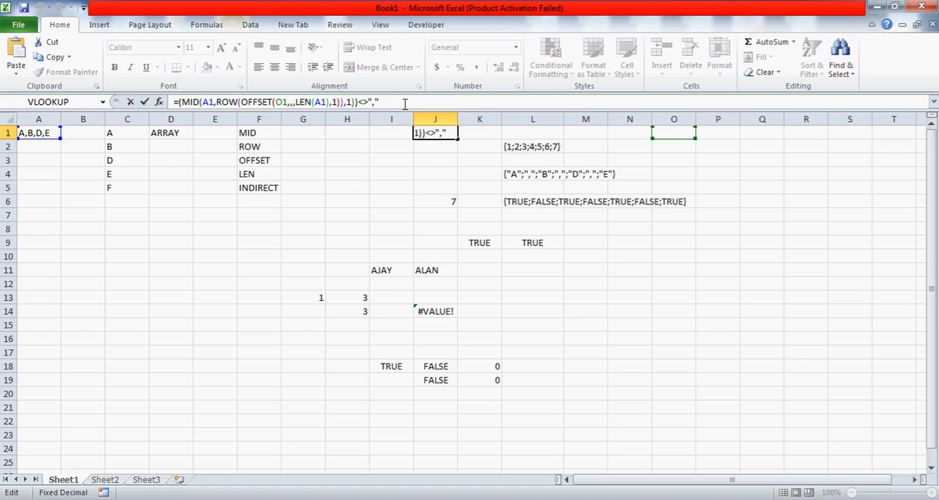
type("*ROW(OFFSET(O1,,,LEN(A1),1)")
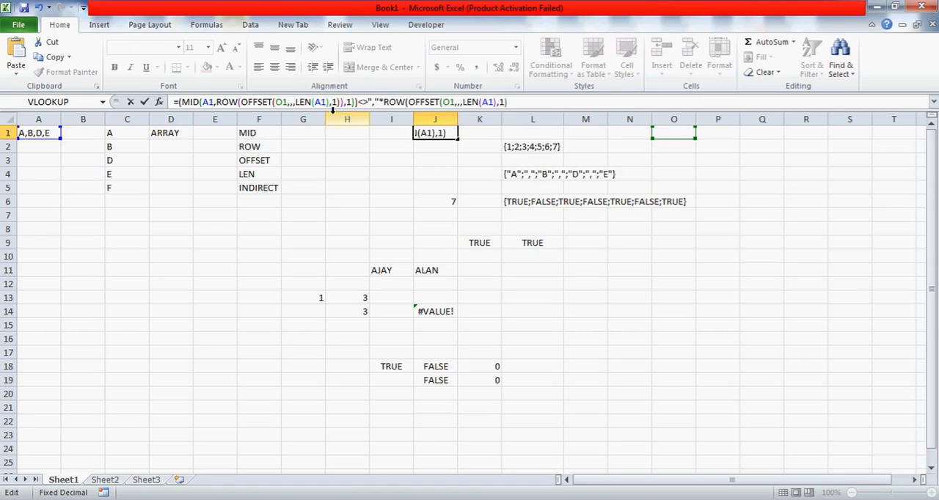
left_click(379, 102)
type(")*")
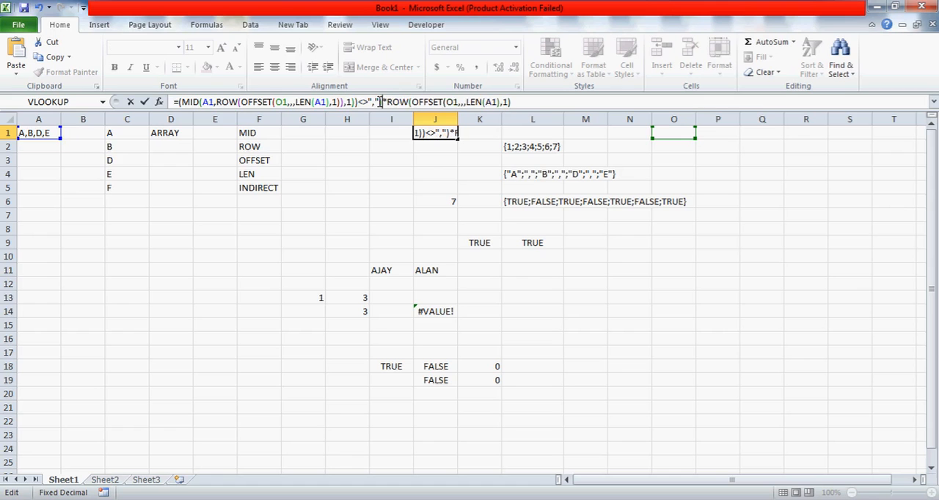
left_click(180, 102)
type("((")
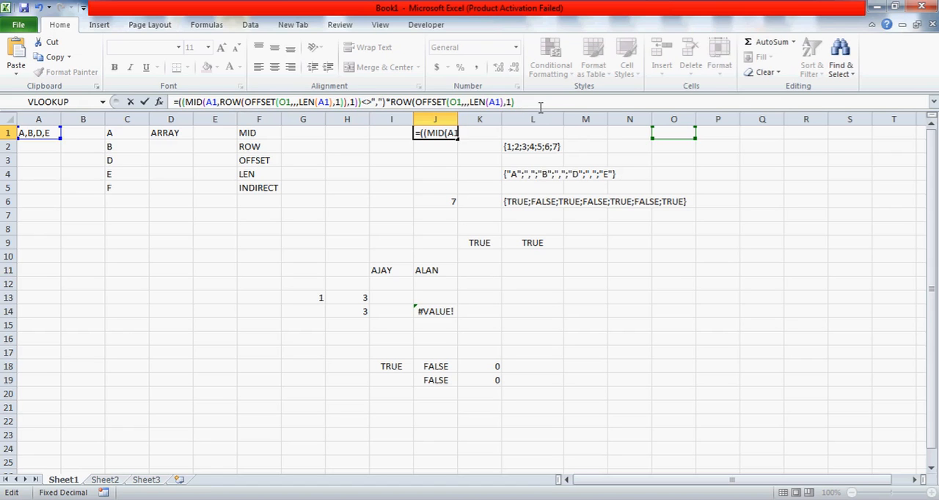
key("ctrl+shift+Return")
key("Return")
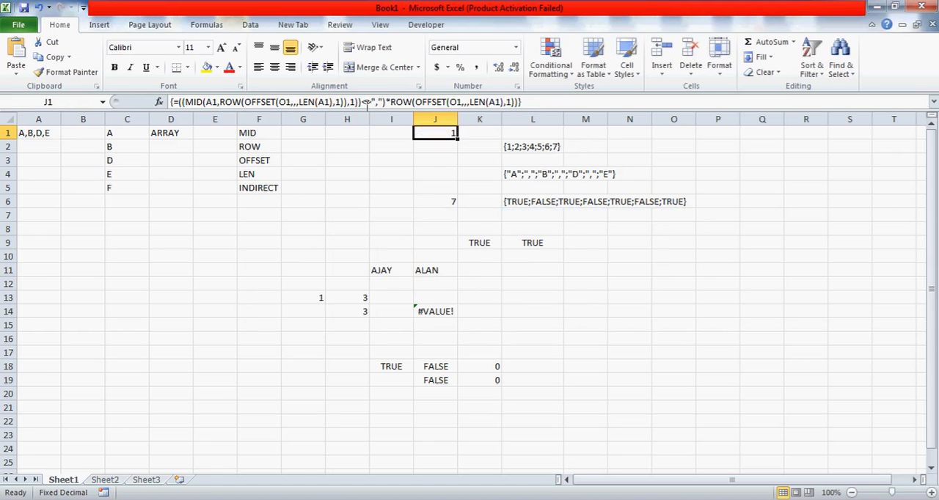
Evaluate J1's complete formula in place to examine its resulting array, and cancel to keep the formula
left_click(329, 103)
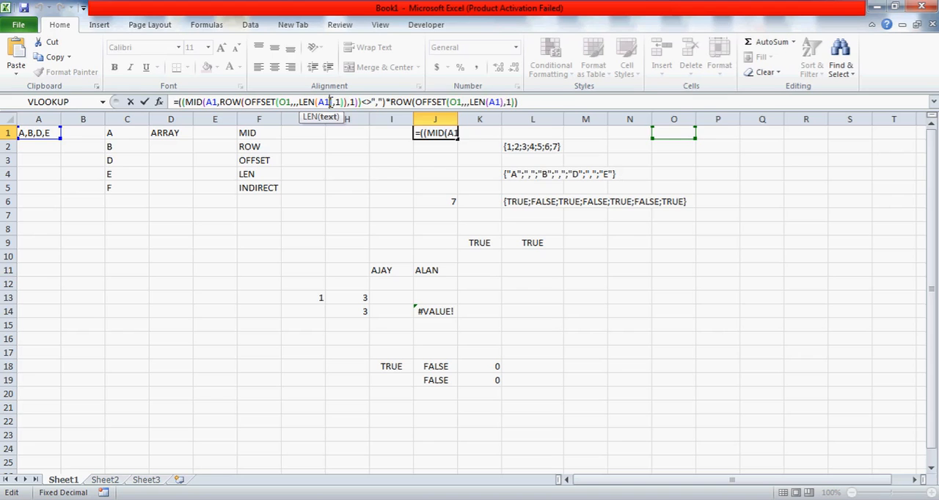
key("F9")
left_click(254, 102)
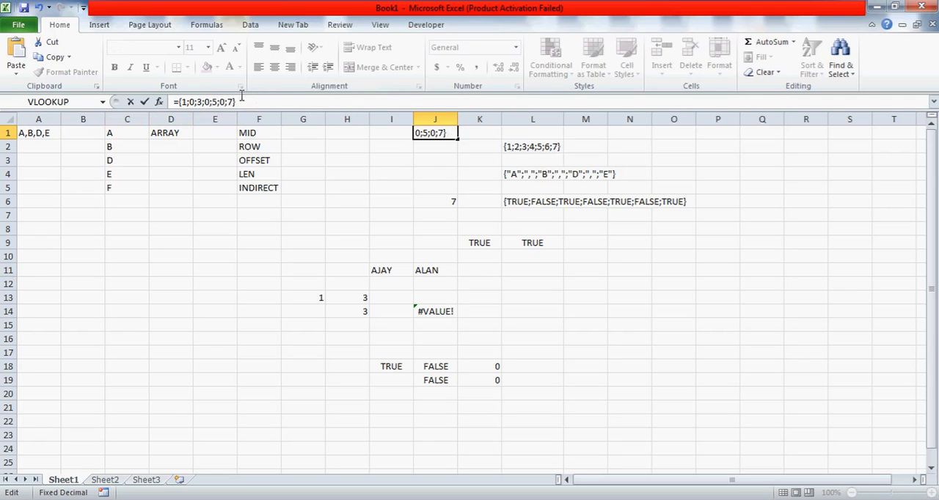
key("Escape")
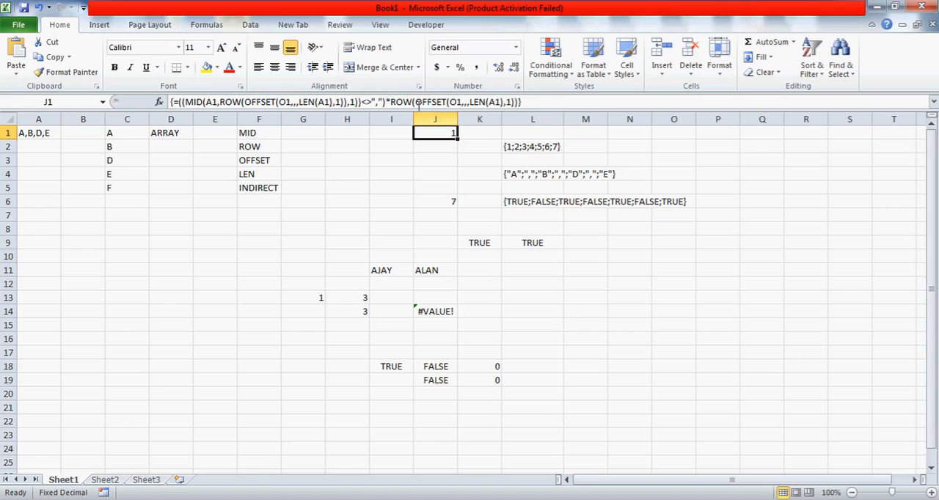
Copy J1's complete formula expression and enter it as an array formula in L8
left_click(531, 102)
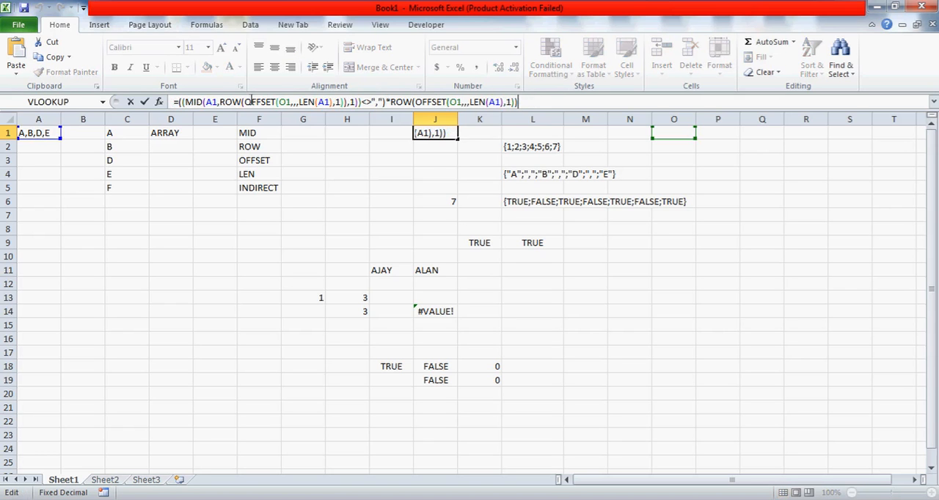
left_click(177, 102, "shift")
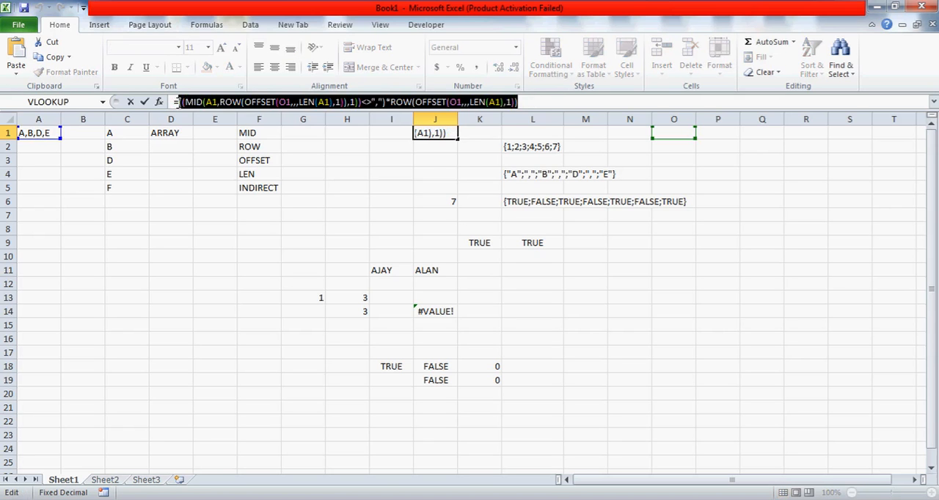
key("Escape")
left_click(609, 213)
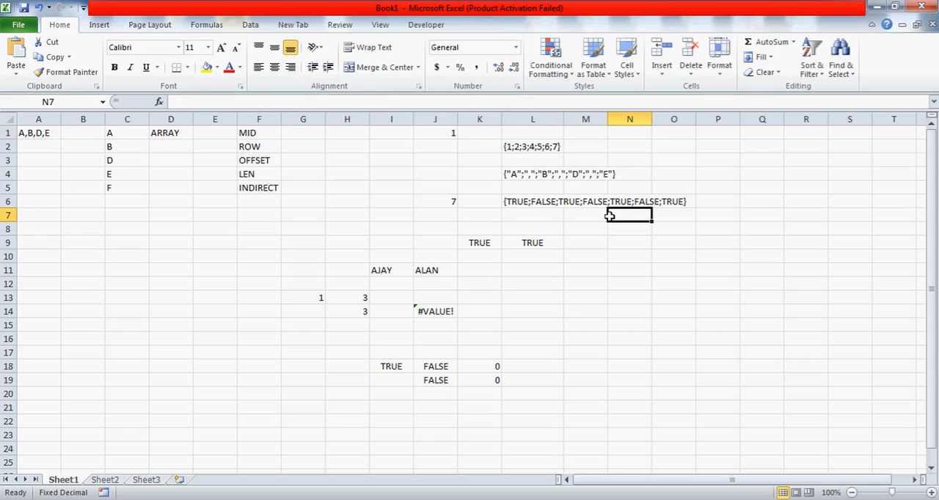
left_click(540, 224)
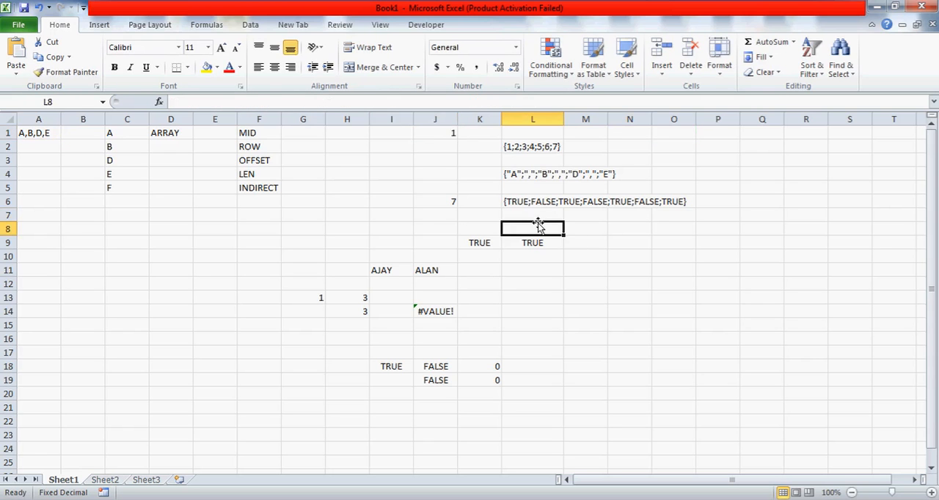
type("=")
type("((MID(A1,ROW(OFFSET(O1,,,LEN(A1),1)),1)<>\",\")*ROW(OFFSET(O1,,,LEN(A1),1)))")
key("ctrl+shift+Return")
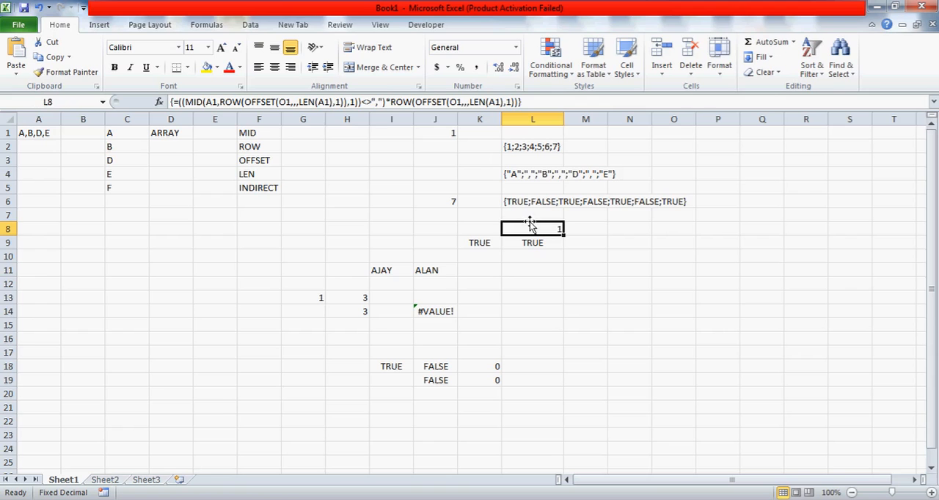
Convert L8's formula to its evaluated array and store it as the plain text {1;0;3;0;5;0;7}
left_click(326, 103)
key("F9")
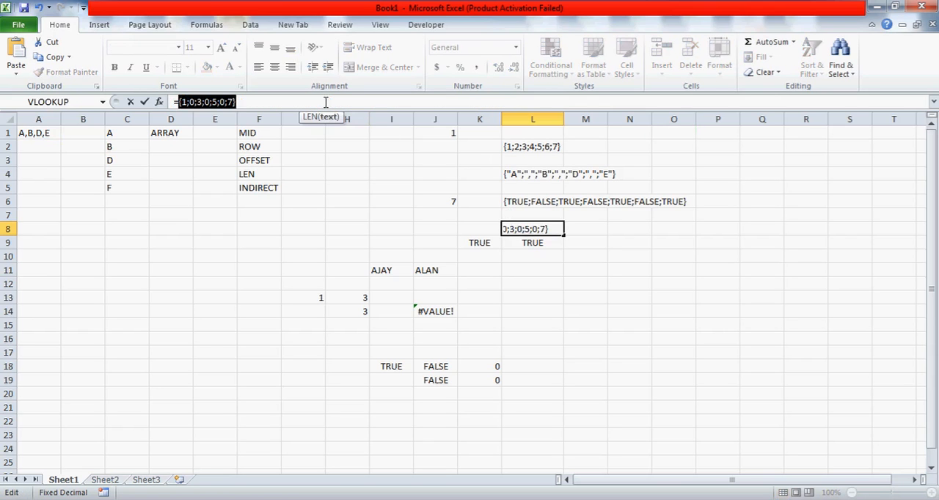
left_click(180, 102)
key("BackSpace")
key("Return")
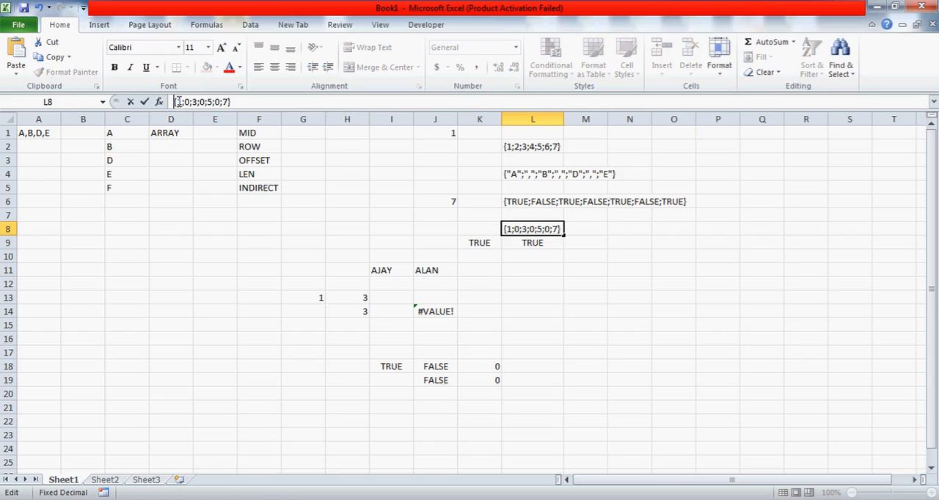
Review the separated letters in C1:C4 against the source text in A1 and the array formula in J1
key("Up")
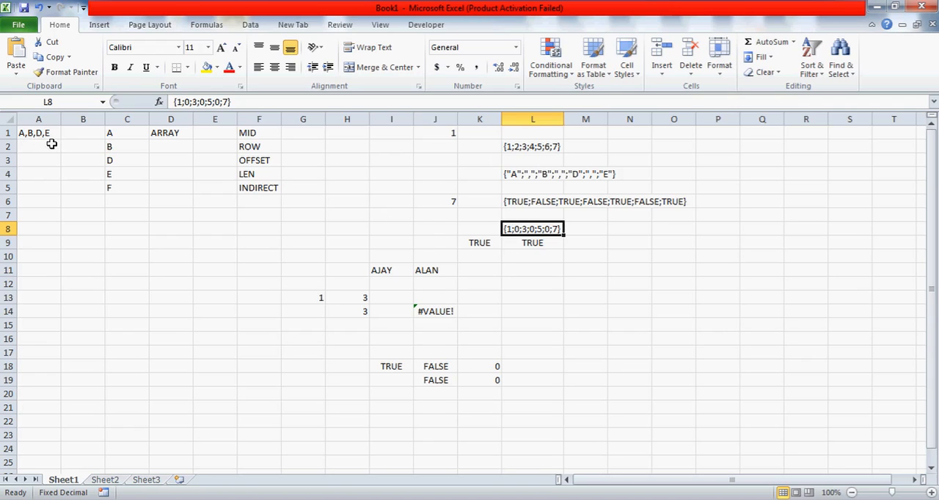
left_click(125, 133)
key("Down")
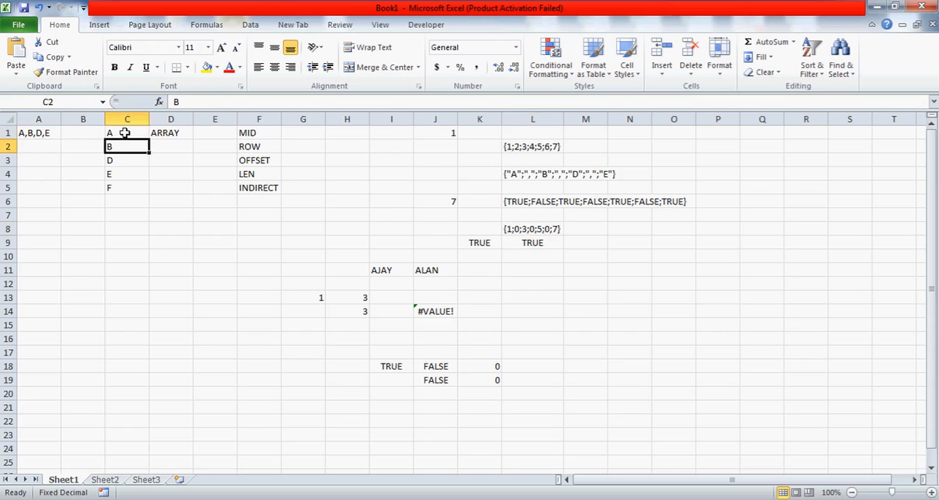
key("Down")
key("Down")
key("Down")
key("Up")
key("Up")
key("Up")
key("Up")
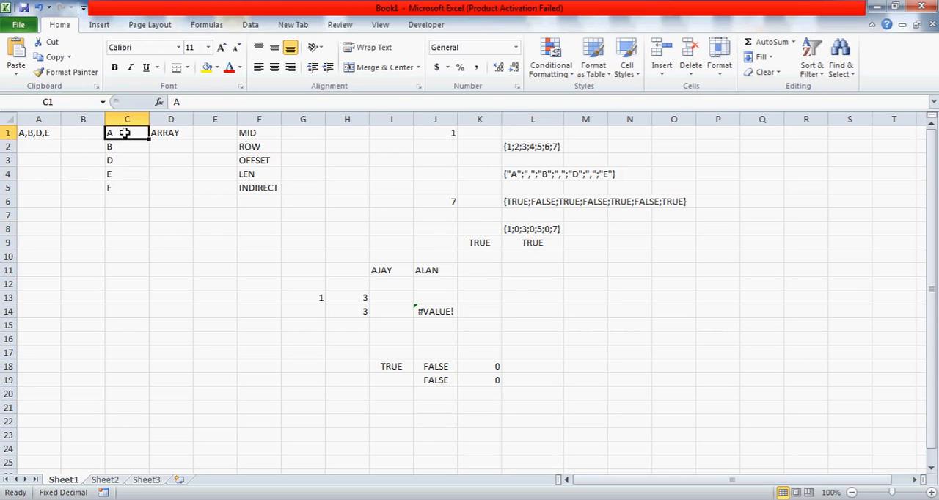
left_click(41, 132)
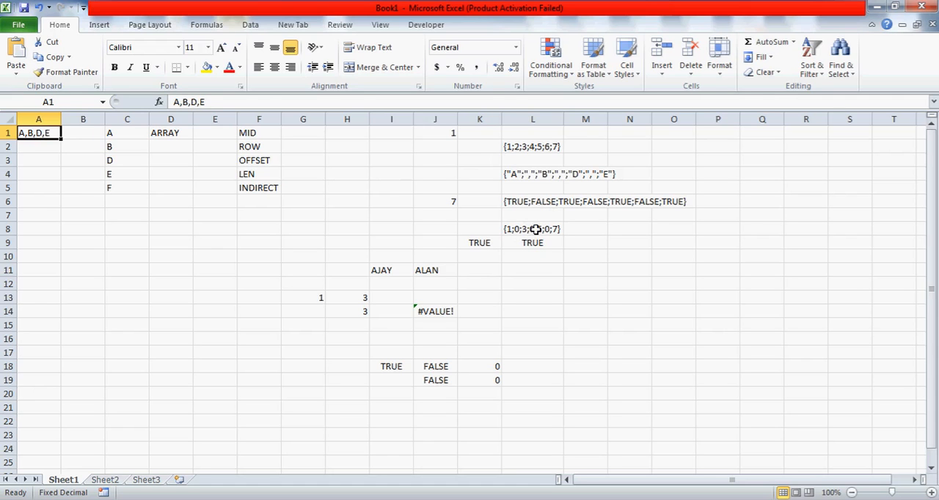
left_click(433, 135)
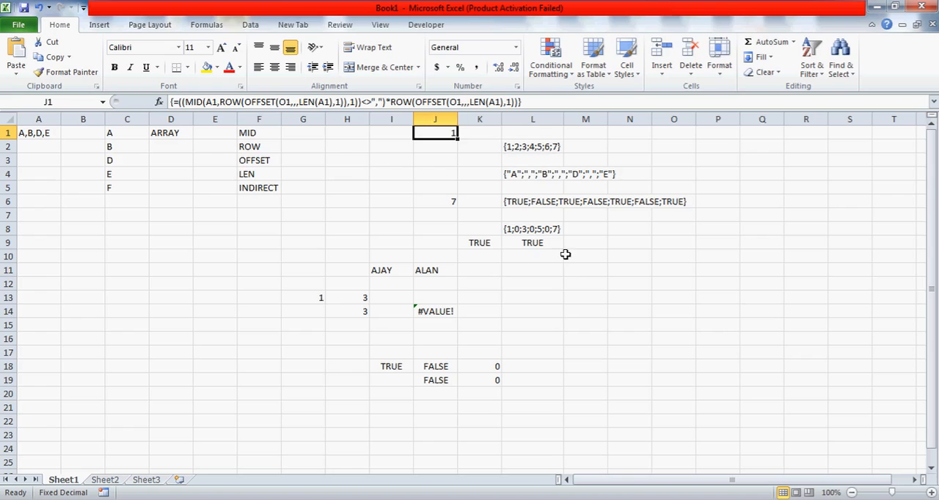
Add LARGE to the list of functions in F6, below INDIRECT
left_click(264, 205)
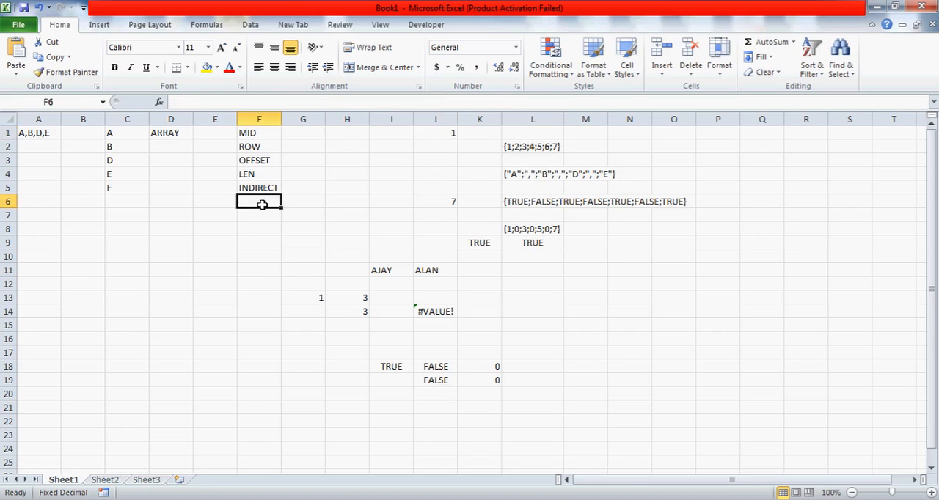
type("LARGE")
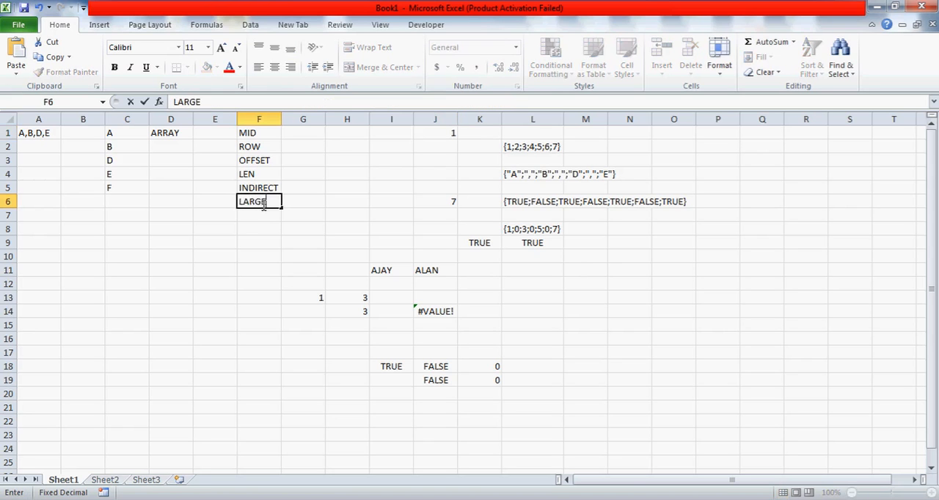
key("Return")
key("Up")
key("Up")
key("Down")
key("Down")
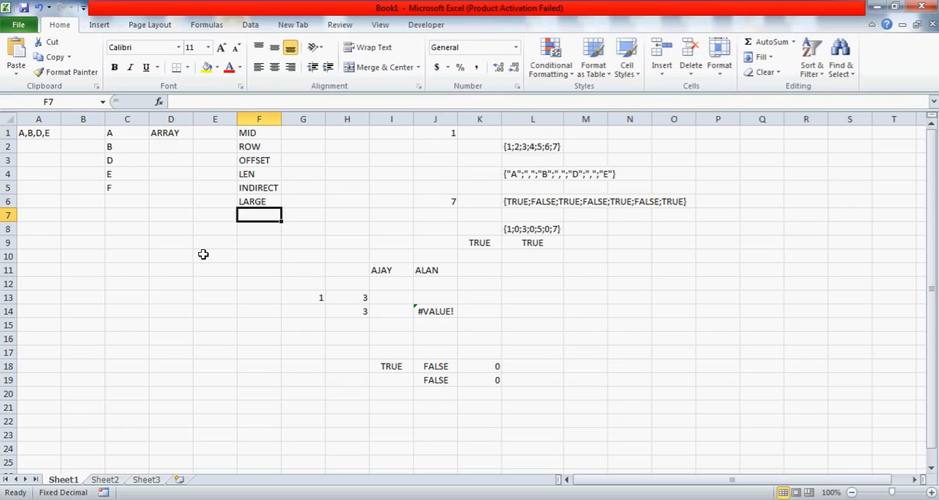
Enter the sample numbers 34, 55, 66 and 77 down C11:C14
left_click(127, 269)
type("34")
key("Return")
type("55")
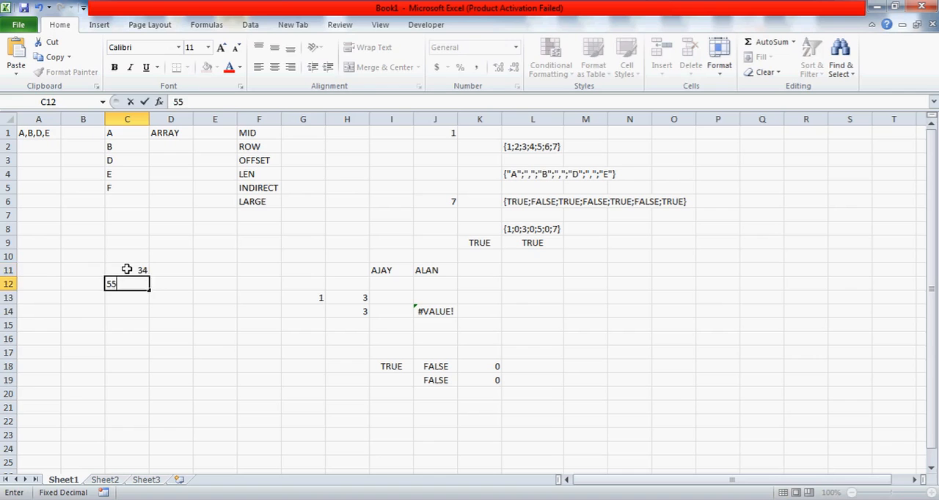
key("Return")
type("66")
key("Return")
type("77")
key("Return")
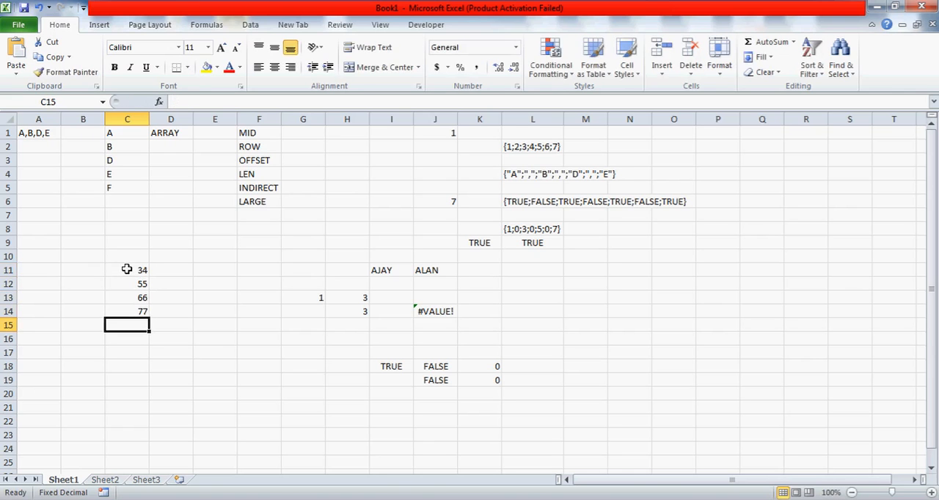
Enter =LARGE(C11:C14,2) in E15 to return the second-largest sample number
key("Up")
key("Right")
key("Right")
key("Down")
type("=")
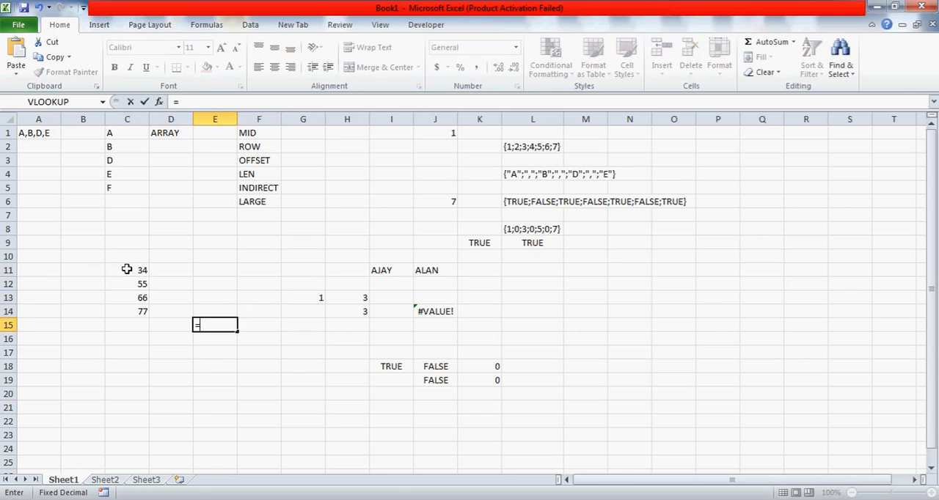
type("LARGE(")
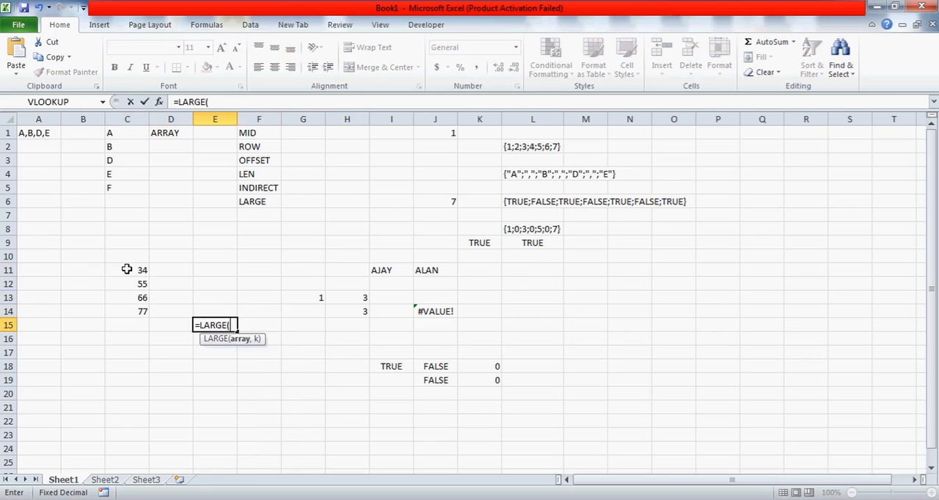
key("Up")
key("Up")
key("Left")
key("Up")
key("Up")
key("Up")
key("Left")
key("Down")
key("shift+Down")
key("shift+Down")
key("shift+Down")
type(",2)")
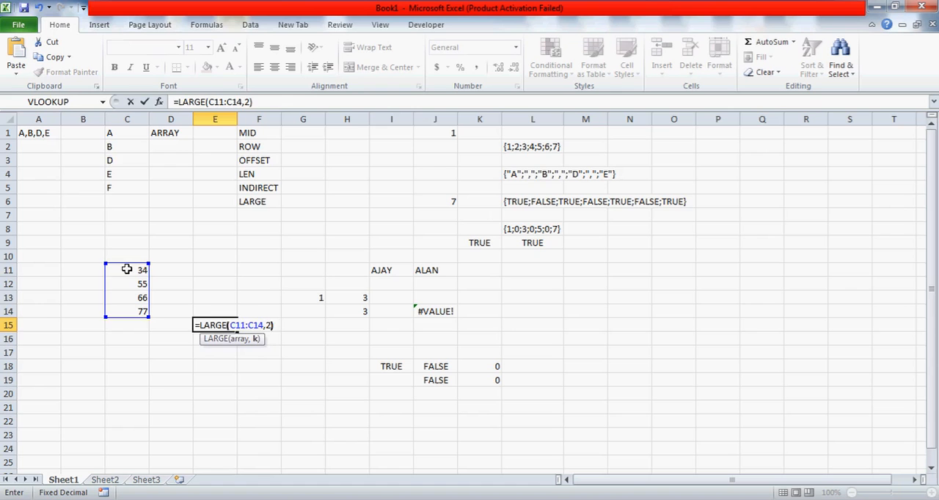
key("ctrl+Return")
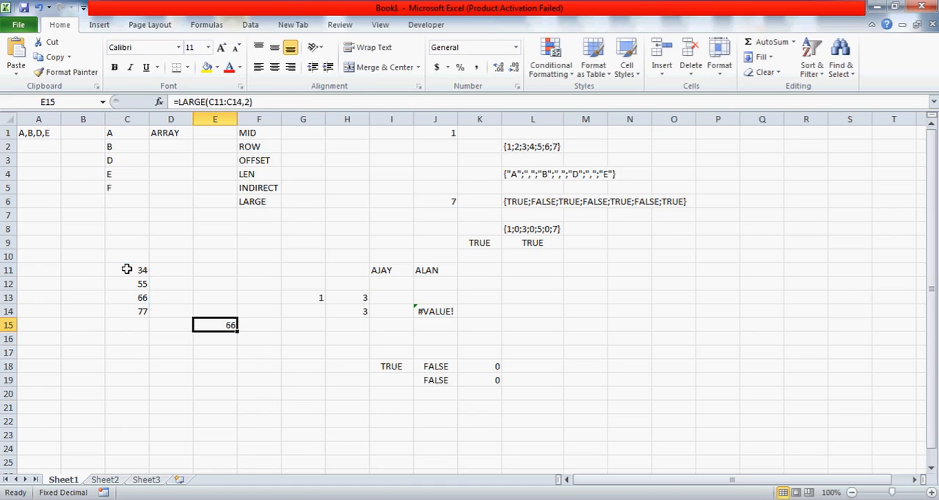
key("Right")
type("LMAX")
key("Return")
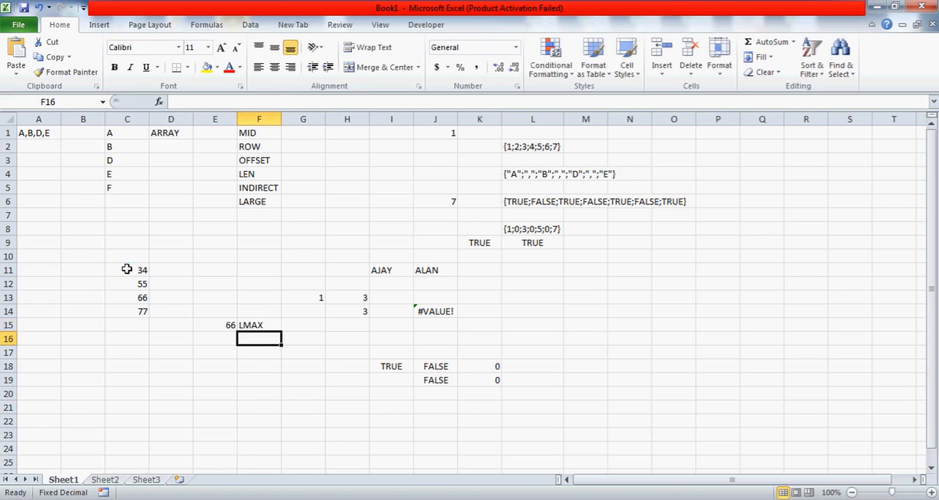
key("Up")
type("MAX")
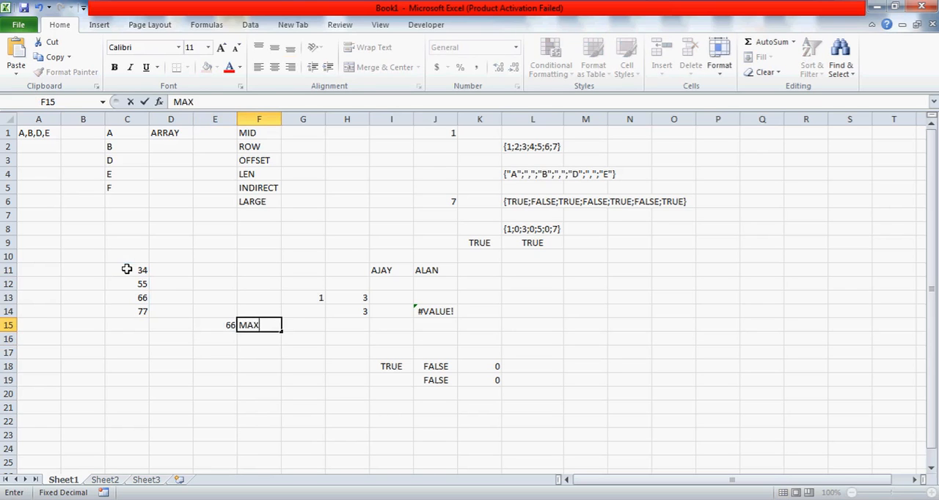
key("Return")
key("Up")
key("Delete")
Change the k argument of E15's LARGE formula to 3
key("Left")
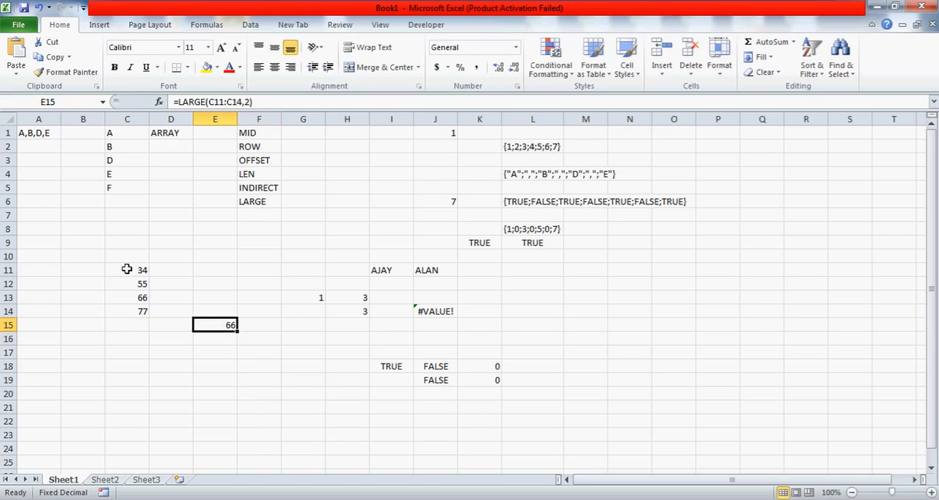
left_click(249, 103)
key("Return")
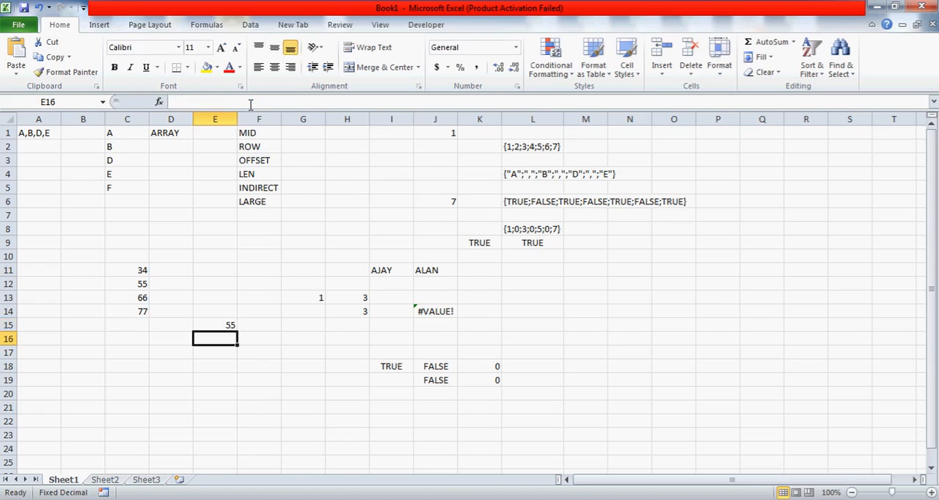
Compare the LARGE result in E15 with the sample numbers in C11:C14
key("Up")
key("Left")
key("Up")
key("Up")
key("Left")
key("Up")
key("Right")
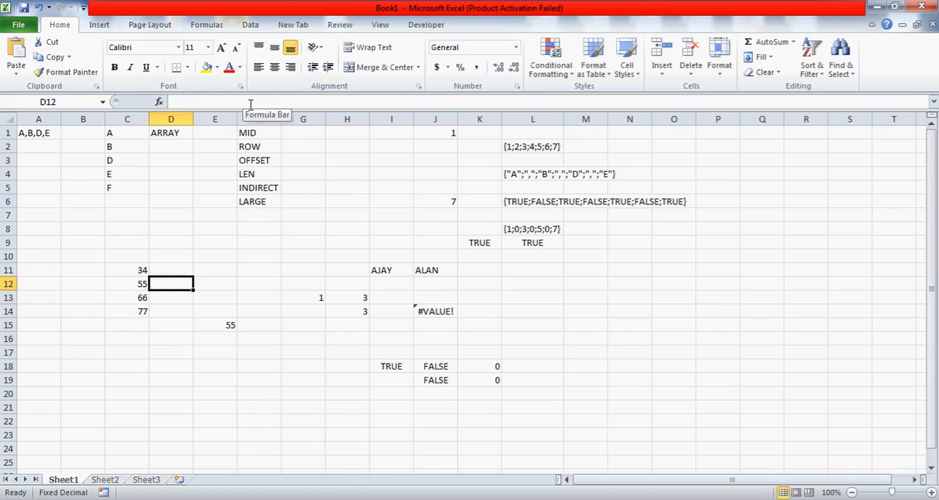
key("Right")
key("Down")
key("Down")
key("Down")
key("Down")
key("Up")
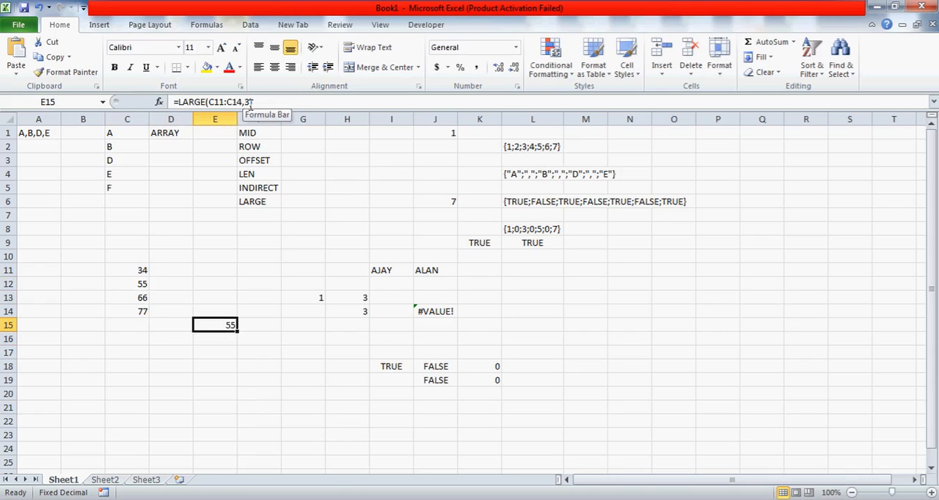
Review the function names listed in column F and the position array stored in L8
left_click(261, 144)
left_click(262, 138)
key("shift+Down")
key("shift+Down")
key("shift+Down")
key("shift+Down")
key("shift+Down")
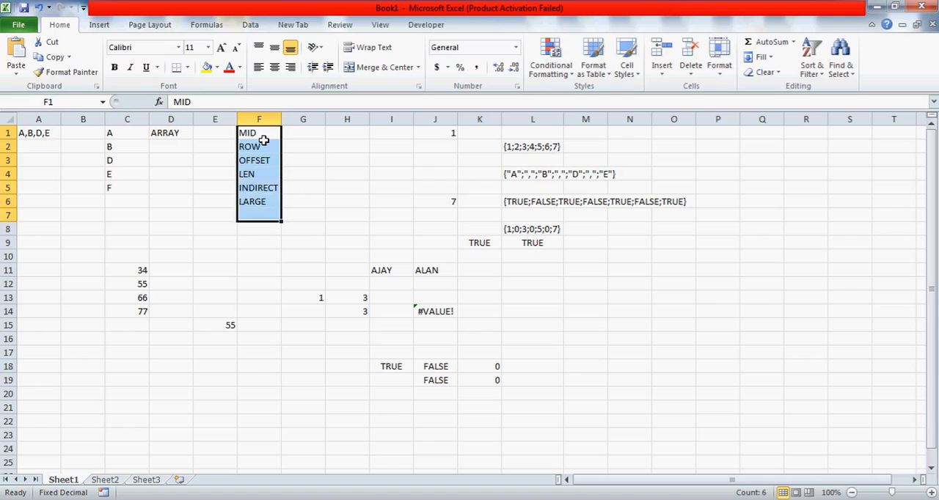
left_click(263, 138)
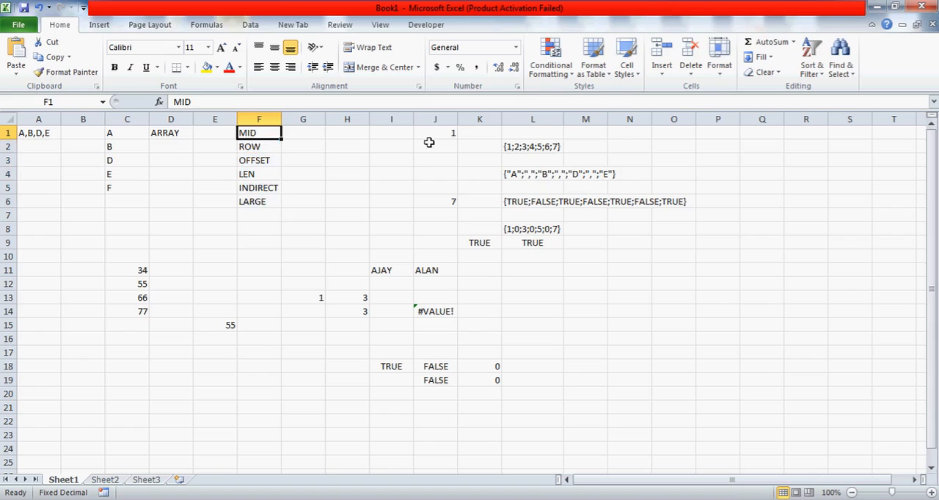
left_click(543, 228)
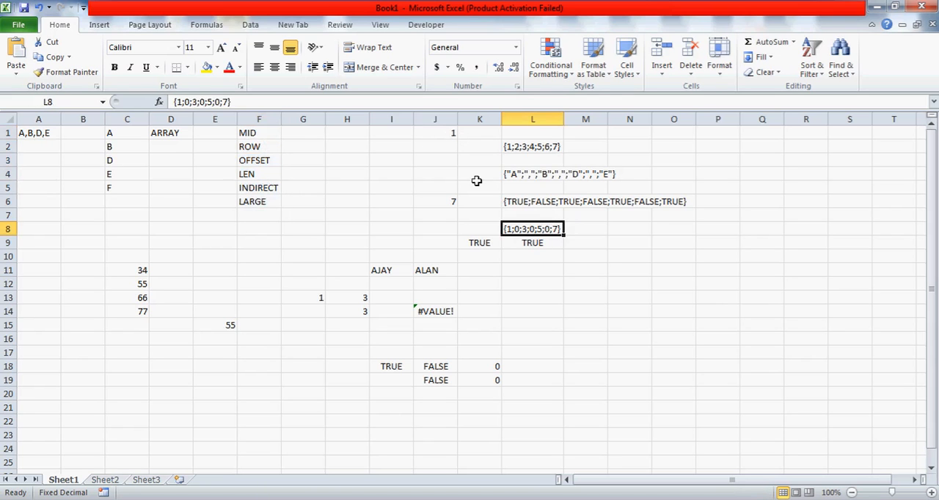
Fill the formula cell J1 with the standard light green color
left_click(435, 133)
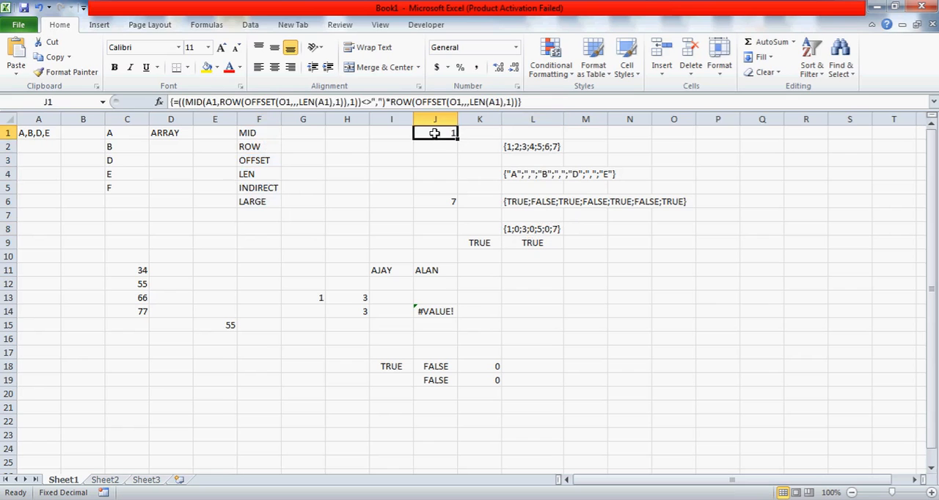
left_click(217, 67)
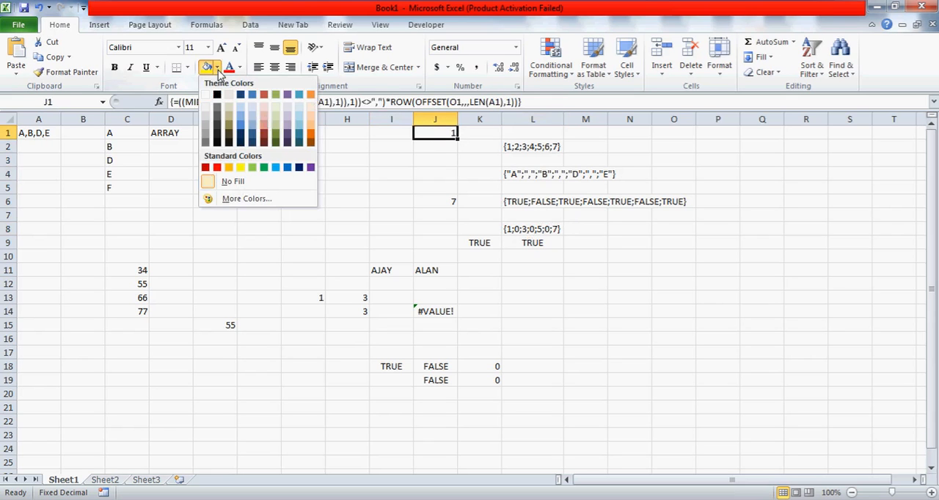
left_click(252, 169)
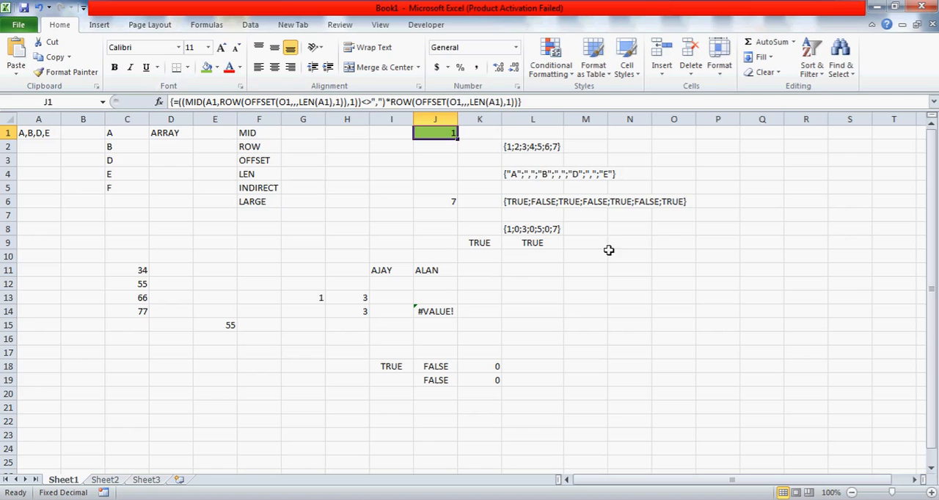
List L8's distinct values in descending order as 7, 5, 3, 1 and 0 down N8:N12
left_click(550, 228)
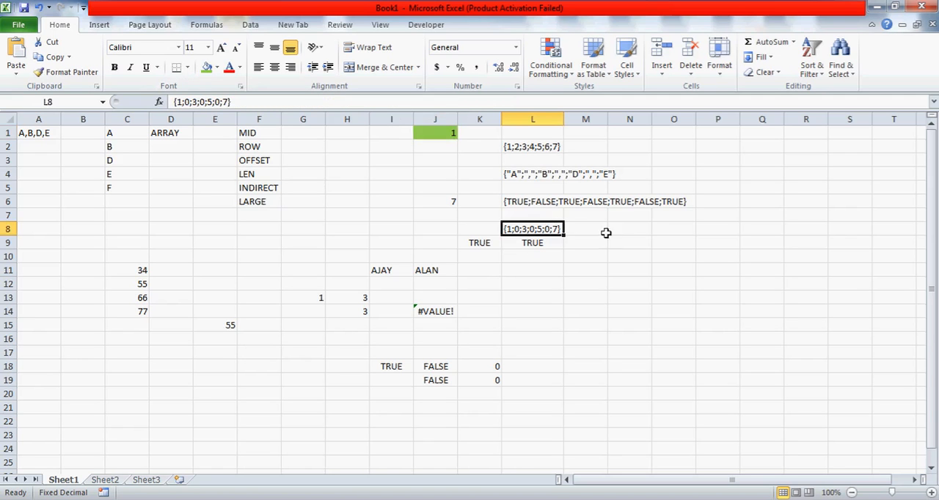
left_click(633, 230)
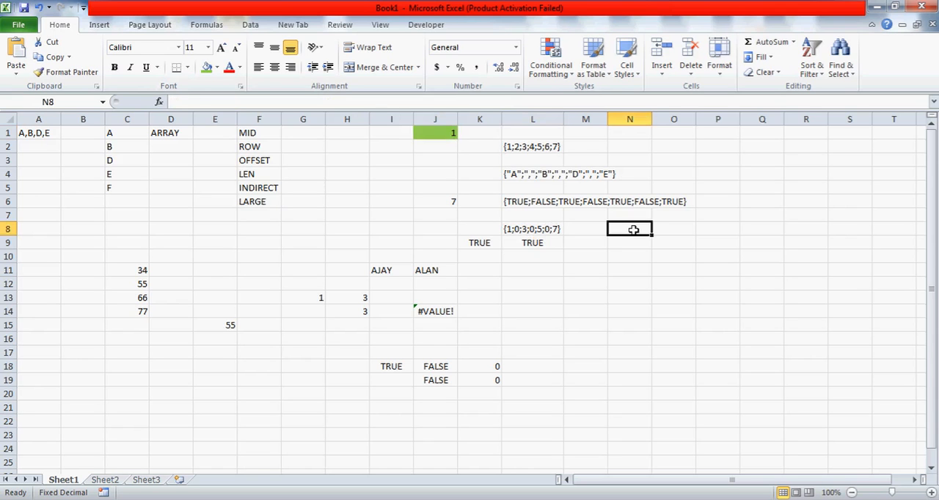
type("7")
key("Return")
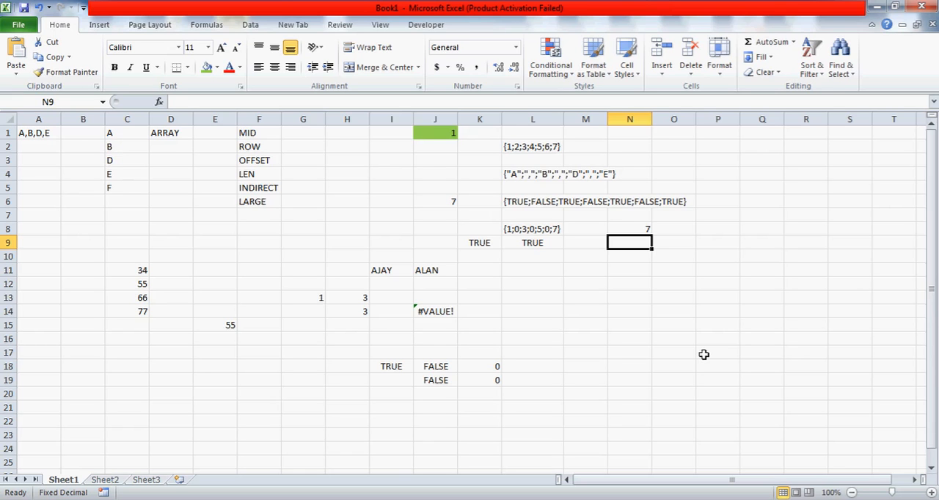
type("5")
key("Return")
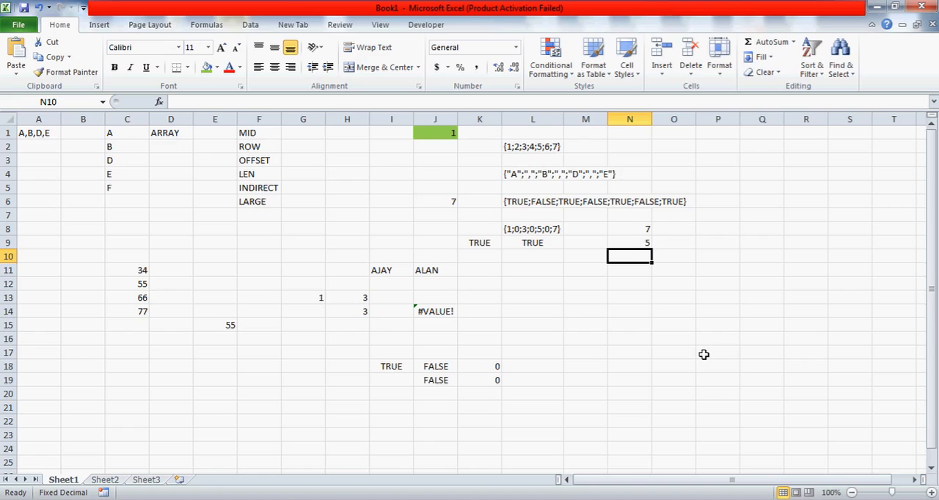
type("3")
key("Return")
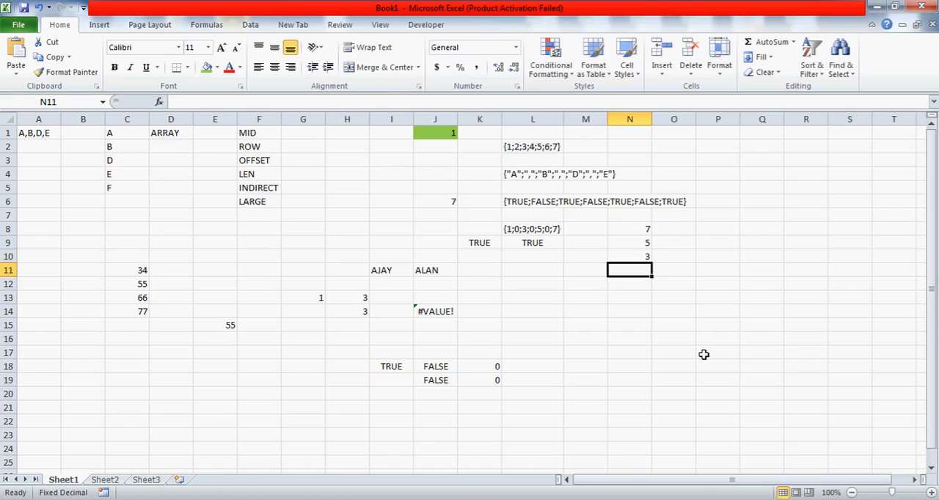
type("1")
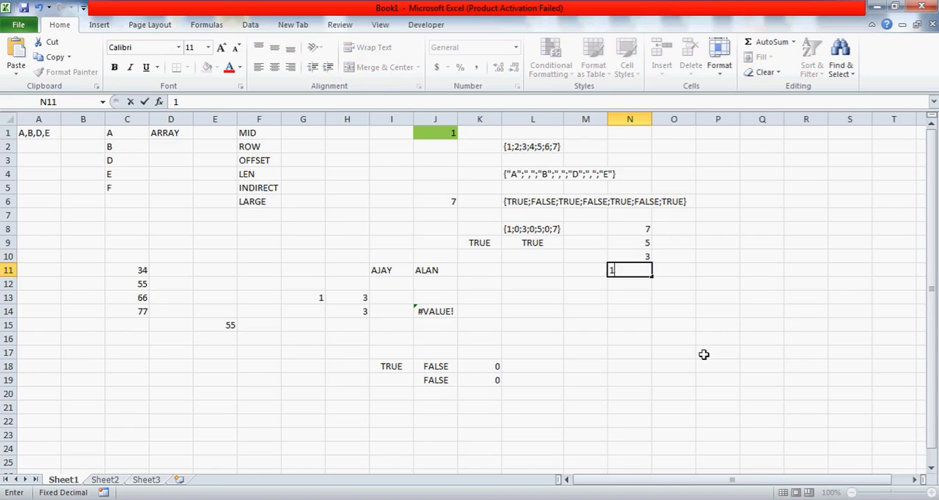
key("Return")
type("0")
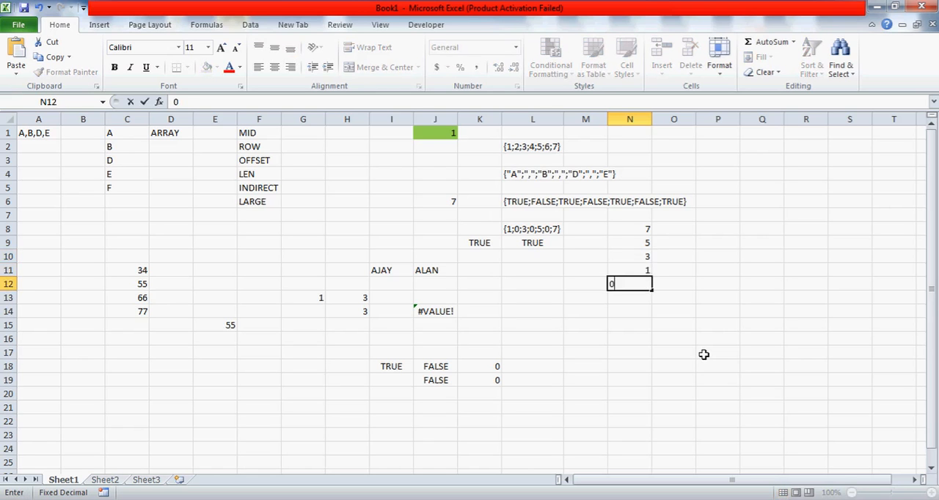
key("Up")
key("Down")
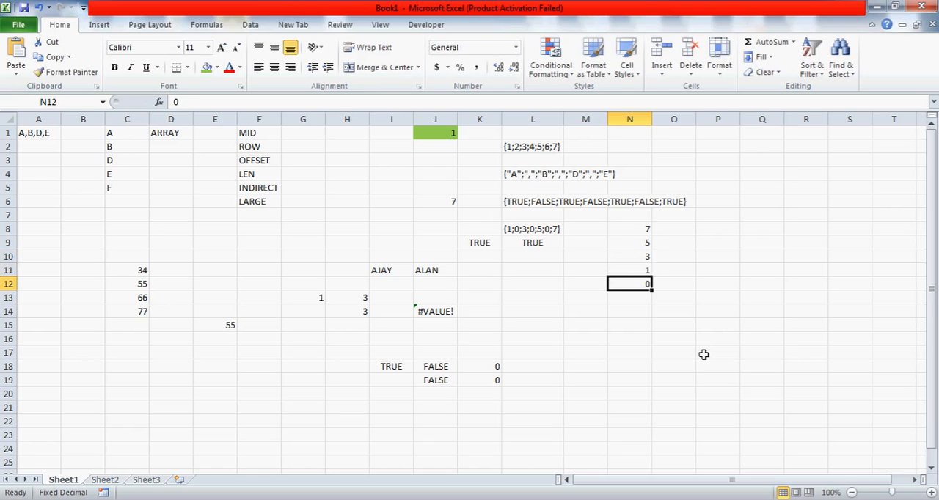
Select the nonzero positions in N8:N11, leaving out the zero below them
key("Up")
key("Up")
key("Up")
key("Up")
key("ctrl+shift+Down")
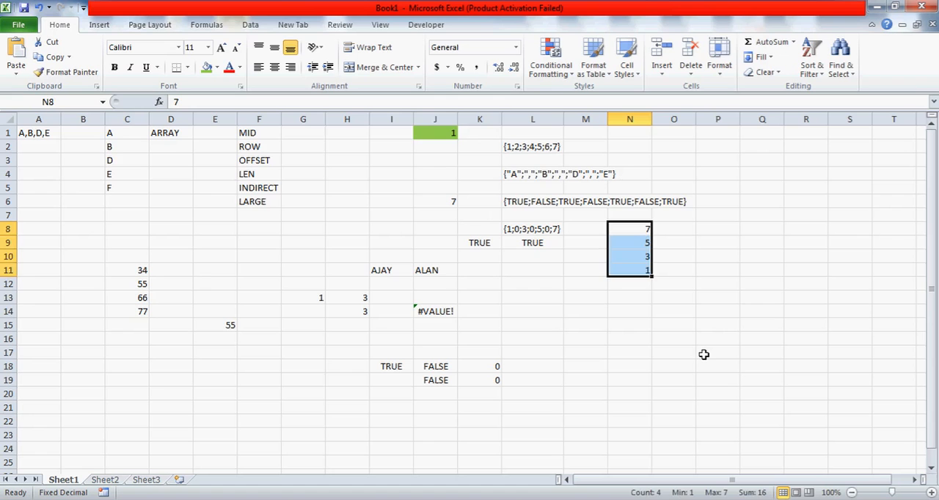
Enter the formula =MID(A1,N8,1) in O8 to extract the character at the position in N8
key("Down")
key("Up")
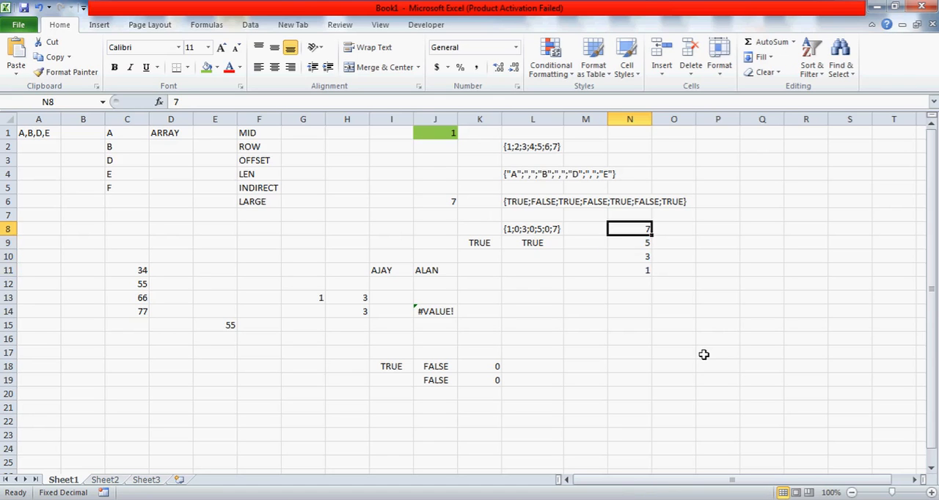
key("Right")
type("=MID(")
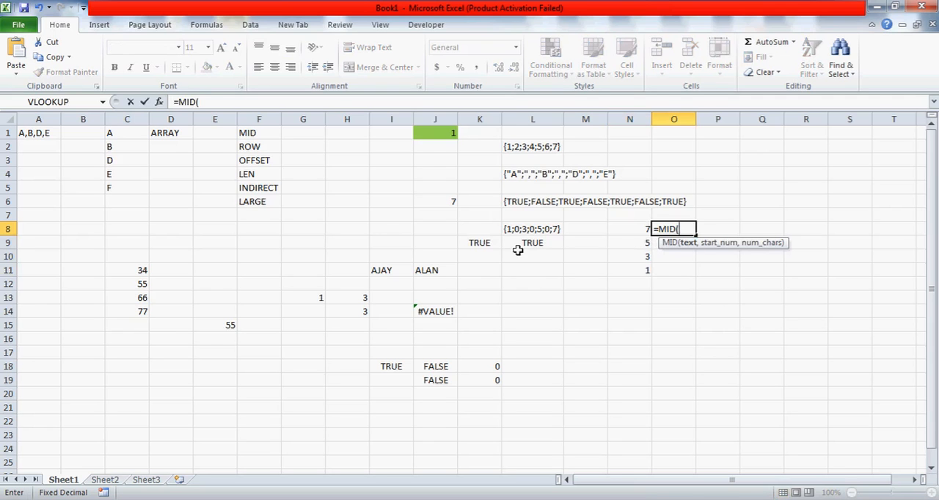
left_click(26, 133)
type(",")
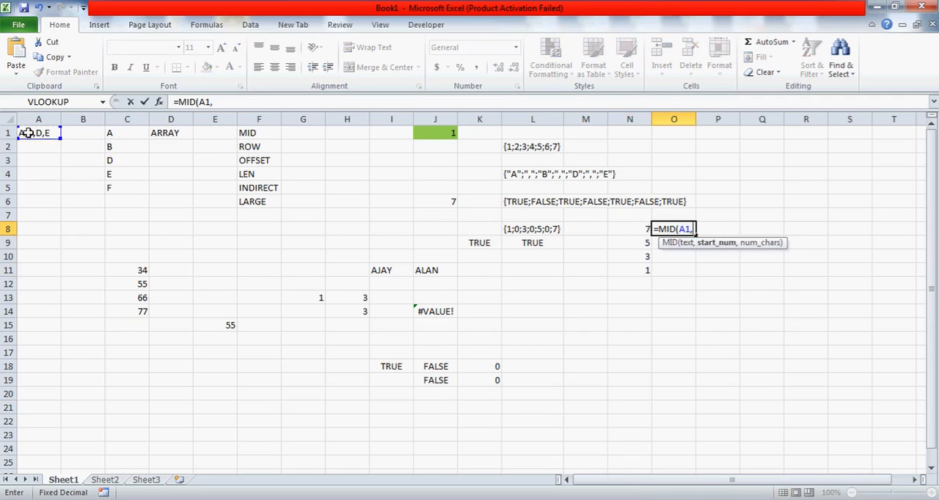
left_click(646, 229)
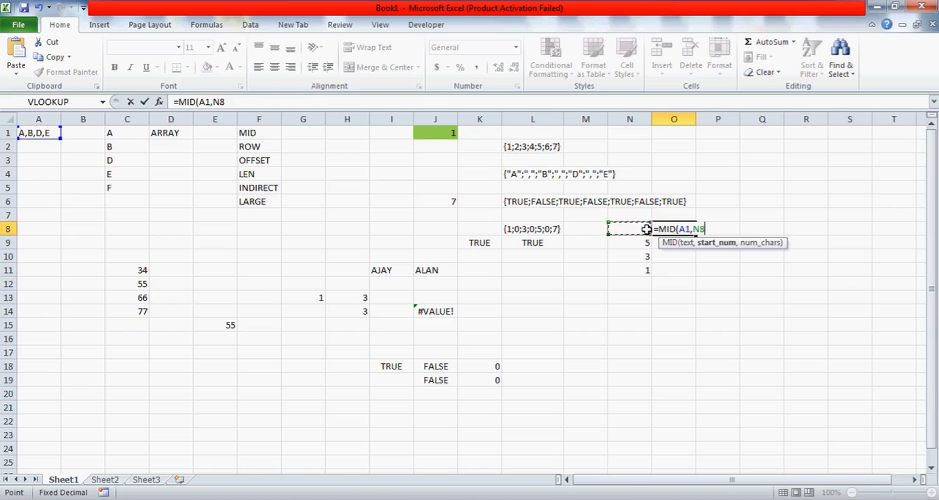
type(",1")
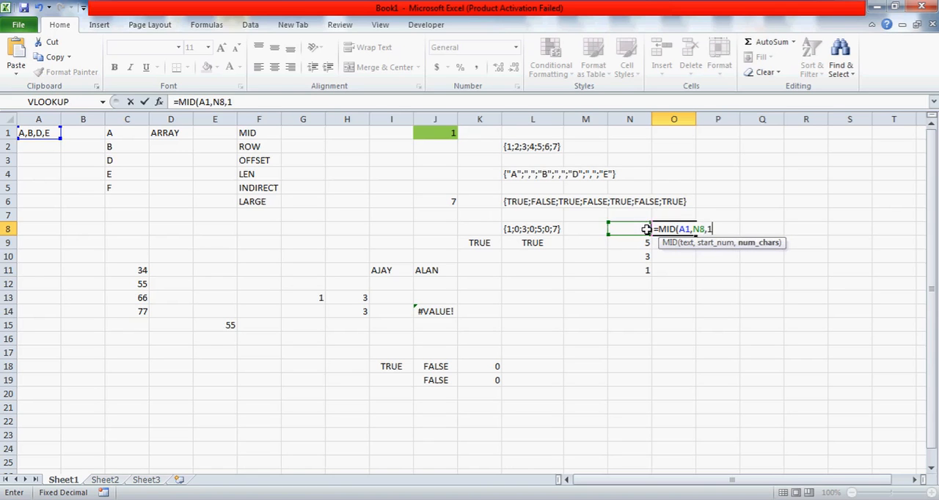
key("Return")
Make the A1 reference in O8's MID formula absolute as $A$1 and fill the formula down to O11
left_click(653, 229)
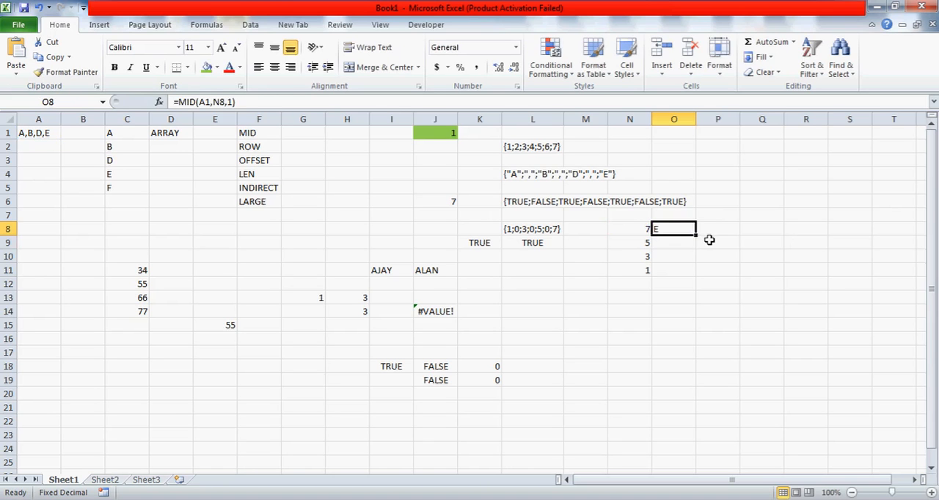
left_click(203, 103)
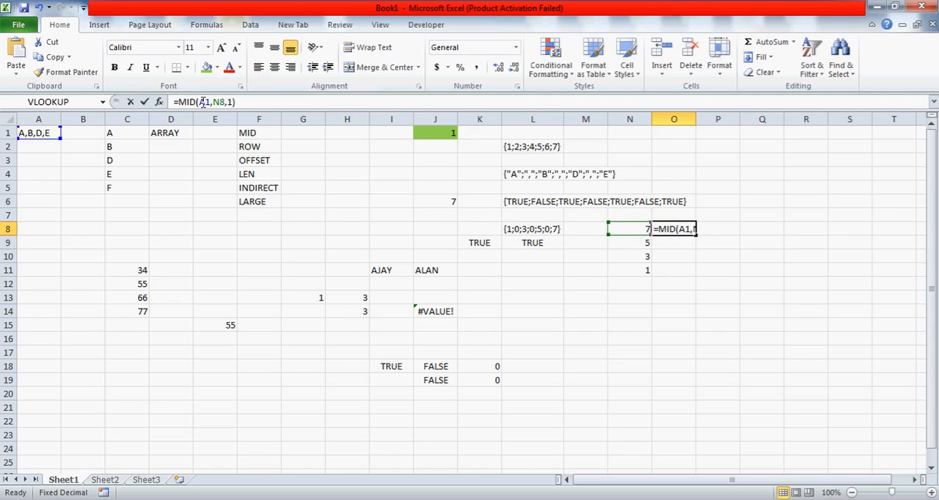
key("F4")
key("Return")
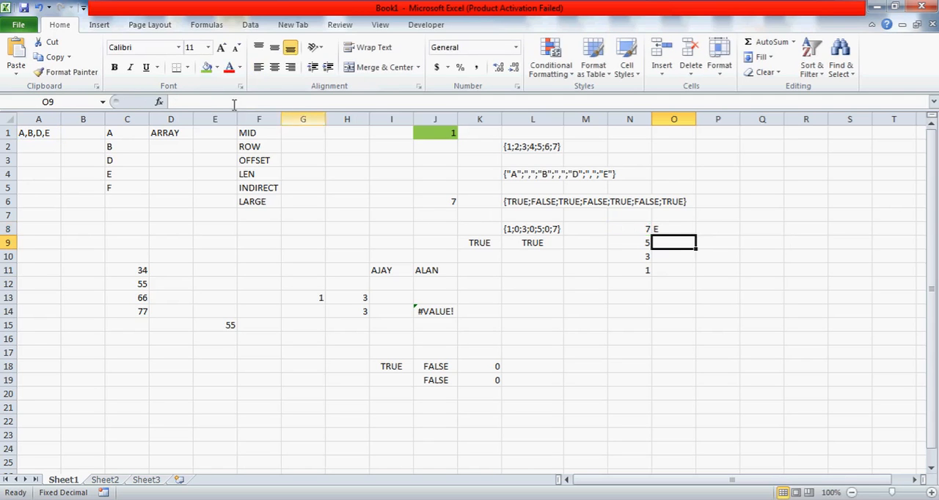
left_click(673, 229)
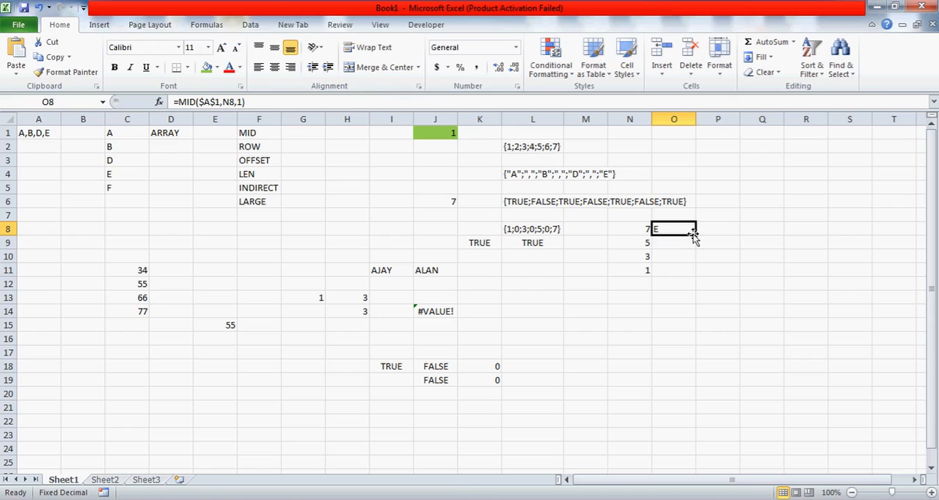
left_click_drag(696, 235, 701, 278)
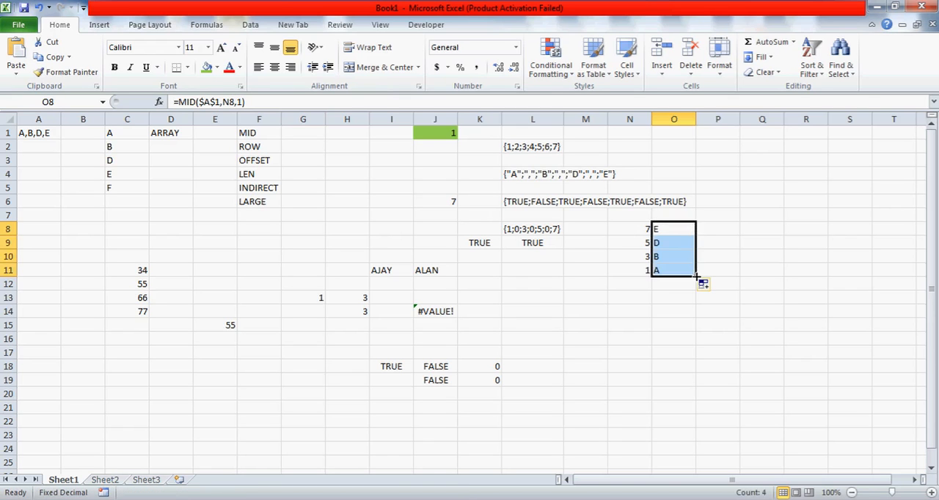
Compare the positions in N8:N11 with the letters extracted beside them in O8:O11
left_click(675, 246)
key("Up")
key("shift+Down")
key("shift+Down")
key("shift+Down")
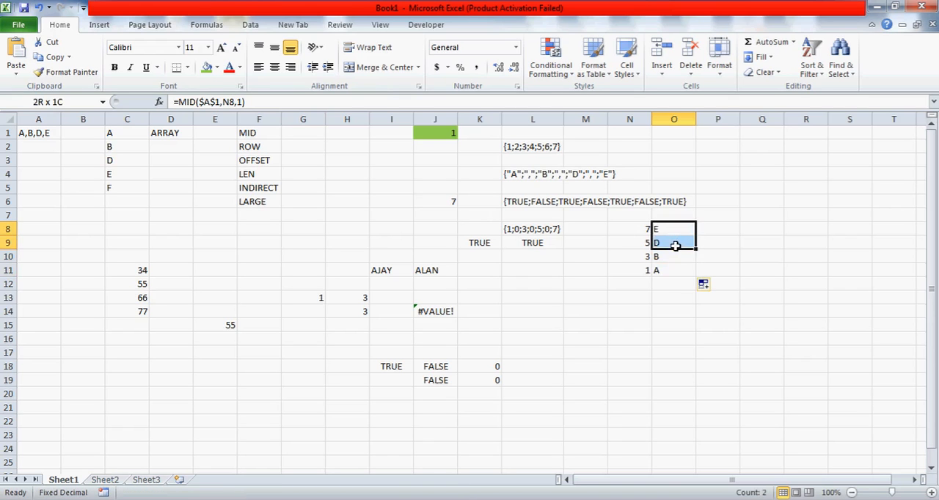
key("Left")
key("Right")
key("Left")
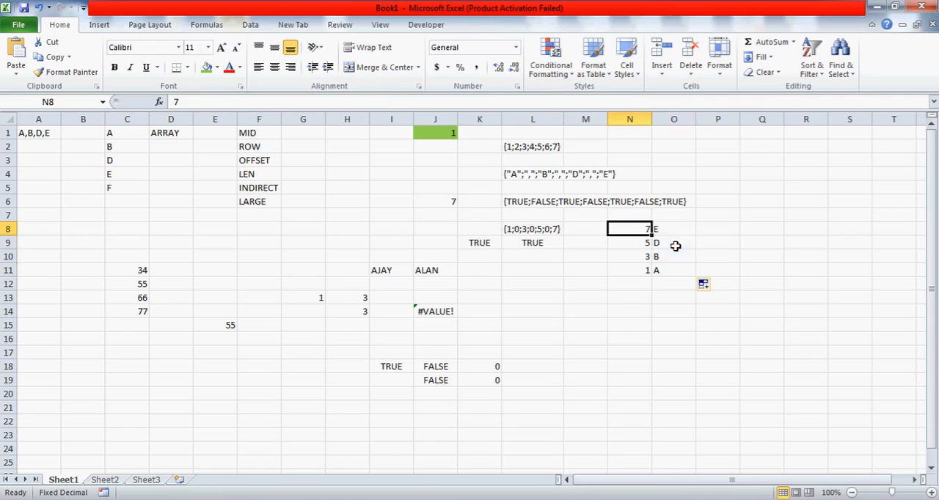
key("Right")
key("Left")
key("Right")
key("Left")
key("Right")
key("Left")
key("Right")
key("Left")
key("Right")
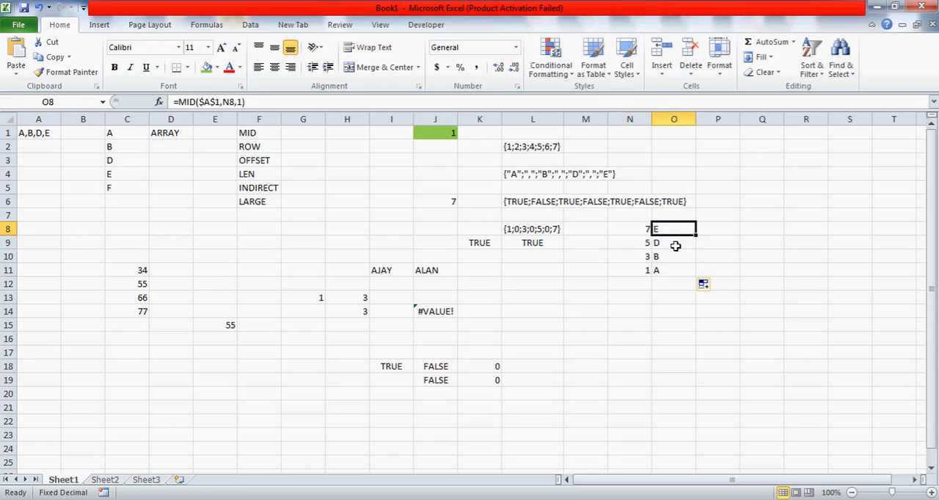
key("Left")
key("shift+Right")
key("shift+Down")
key("shift+Down")
key("shift+Down")
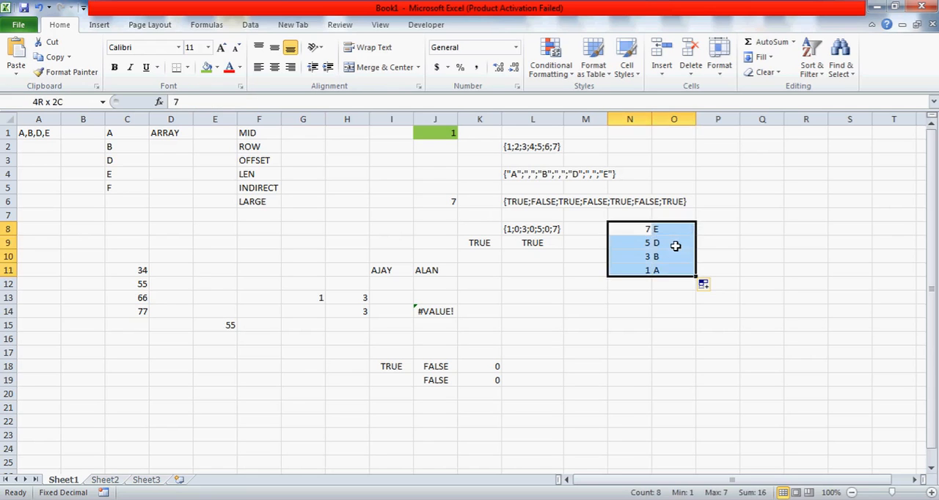
Return to the array formula in the green cell J1
key("Up")
key("Down")
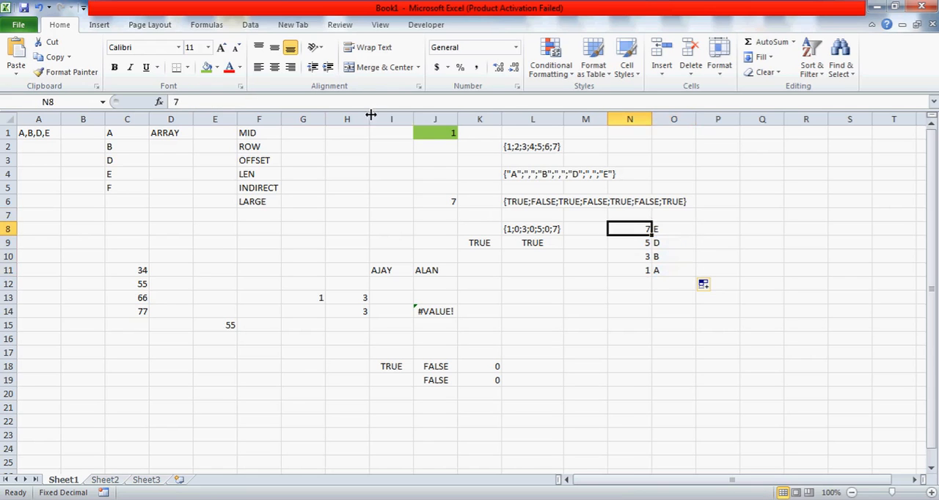
left_click(432, 134)
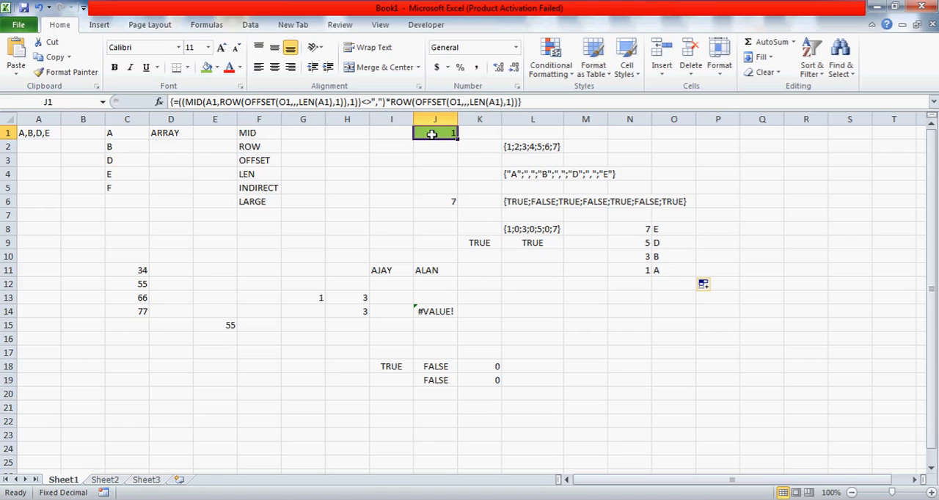
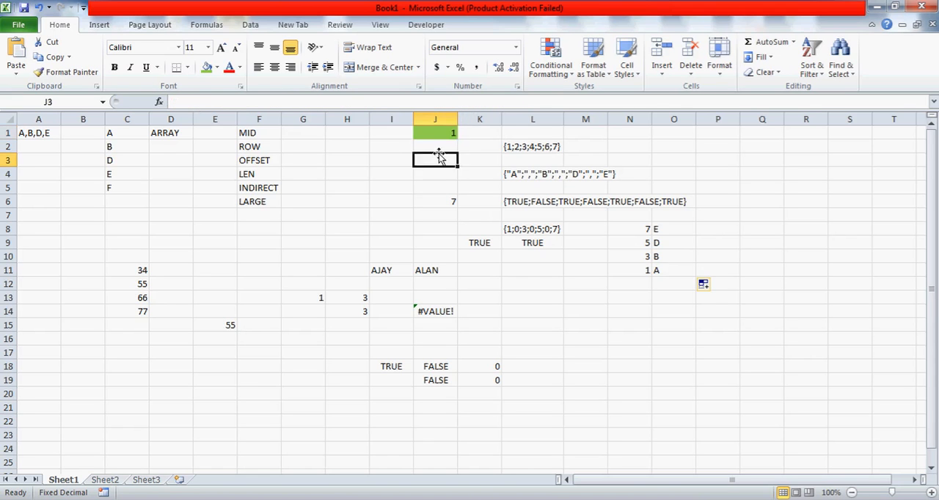
Review J1's array formula and the sorted positions in N8:N11
left_click(178, 102)
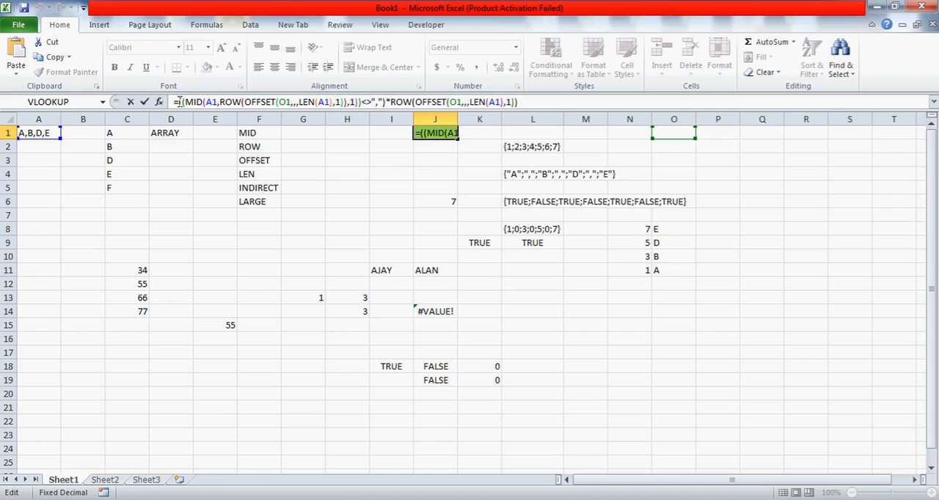
key("ctrl+shift+Return")
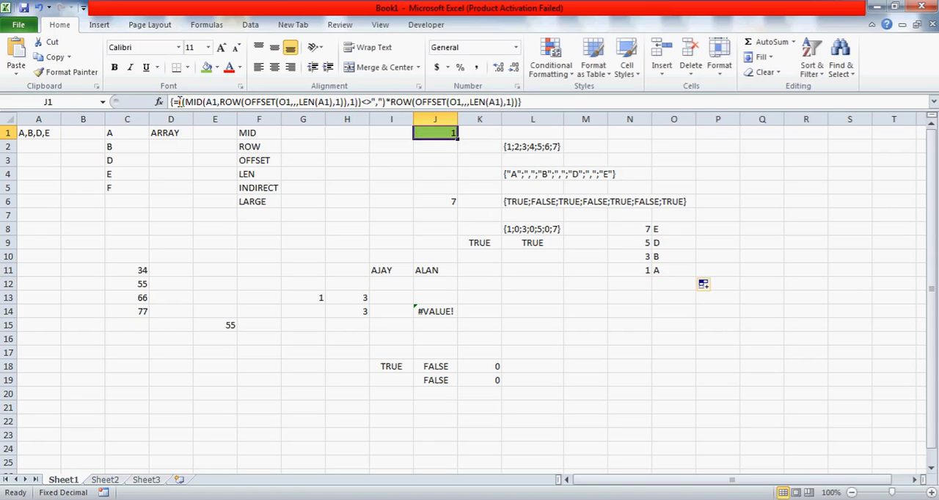
left_click(620, 233)
key("Down")
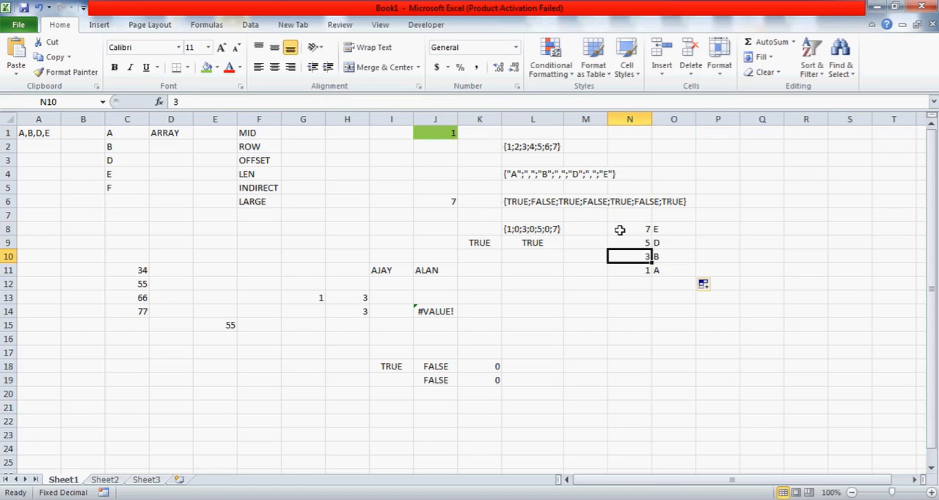
key("Up")
key("Up")
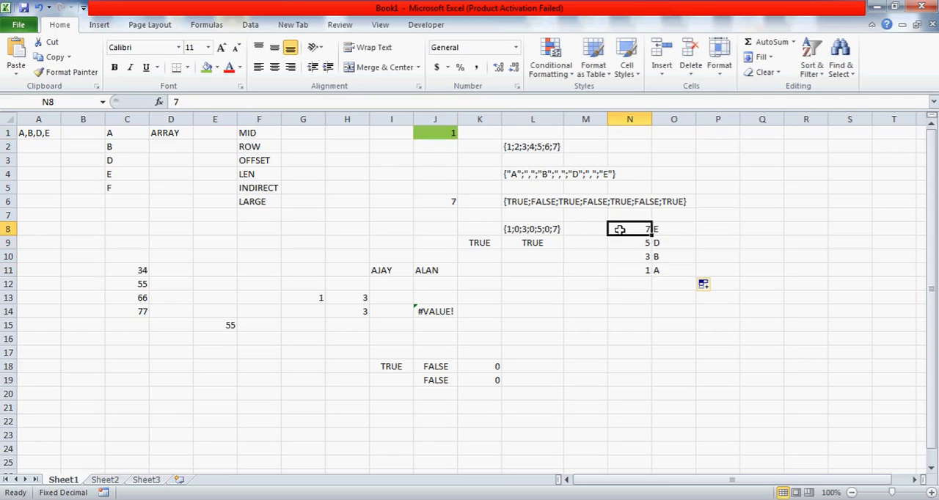
key("Right")
key("Right")
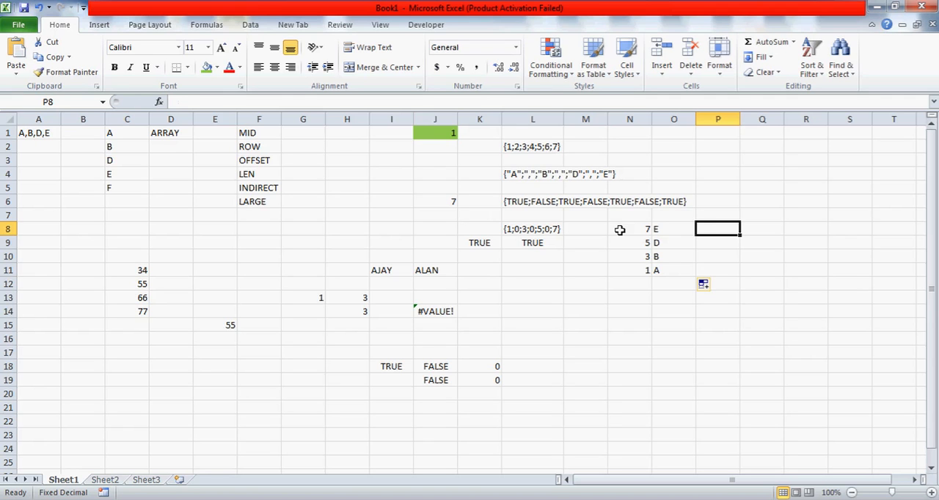
type("=ROW()")
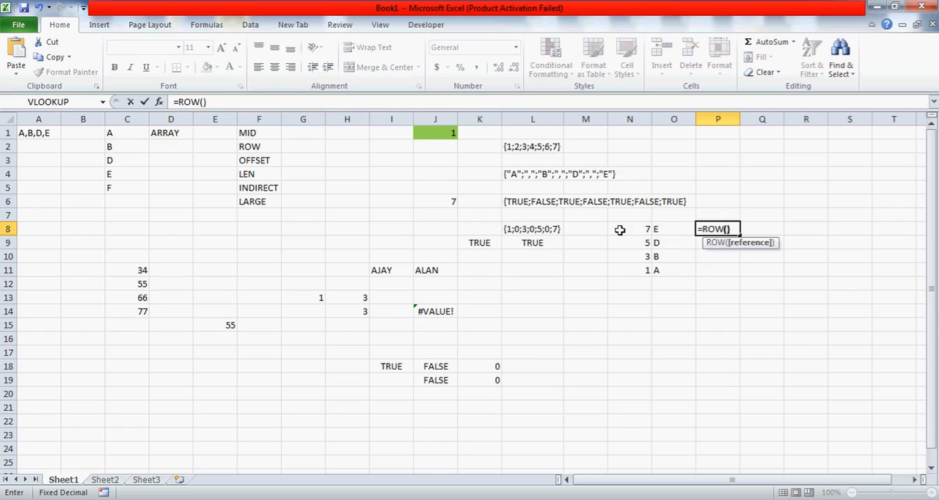
key("Escape")
Enter =ROW() in P1 and fill it down to P4 to demonstrate an incrementing counter
key("Up")
key("Up")
key("Up")
key("Up")
key("Up")
key("Up")
key("Up")
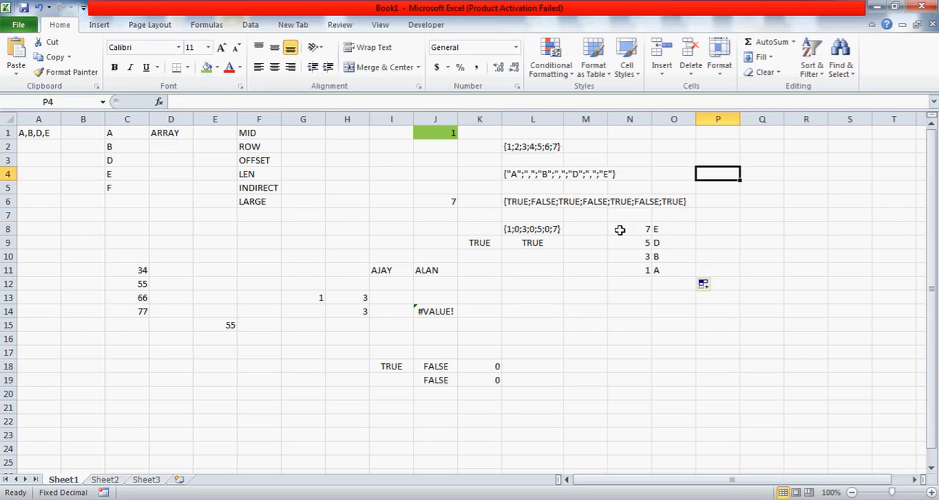
type("=ROW")
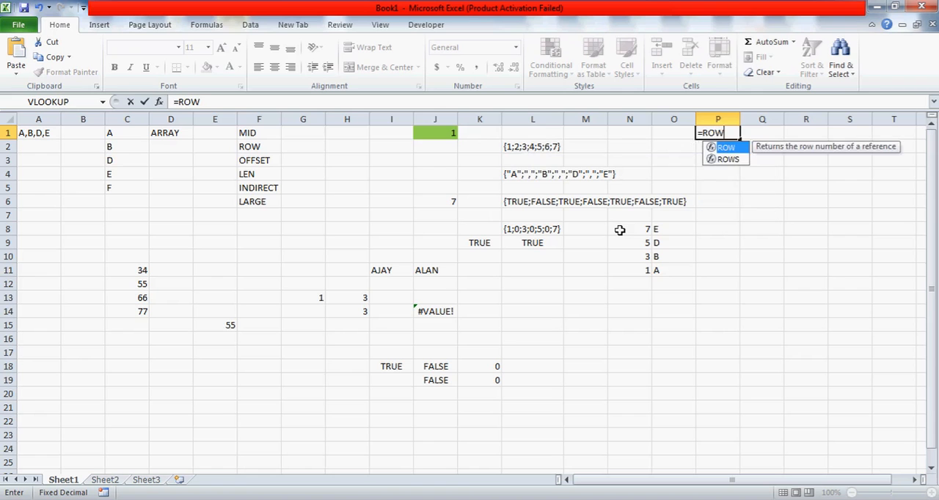
type("()")
key("ctrl+Return")
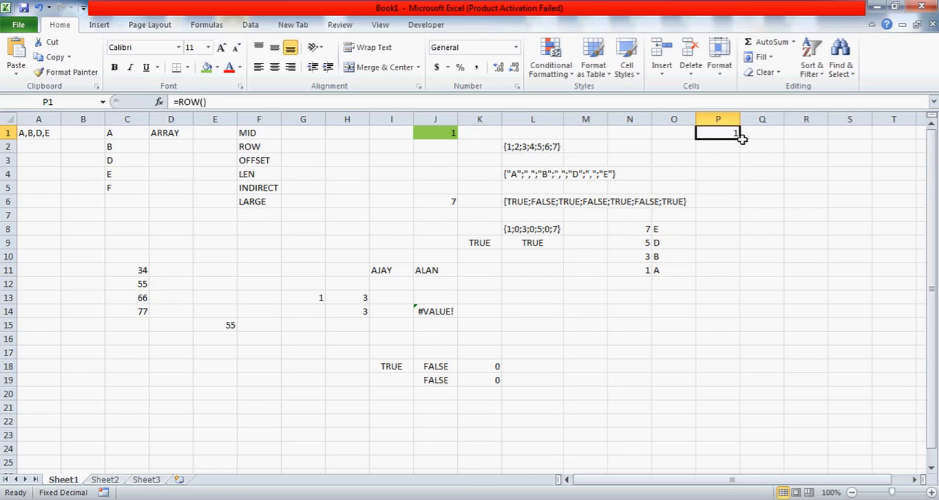
left_click_drag(741, 138, 741, 182)
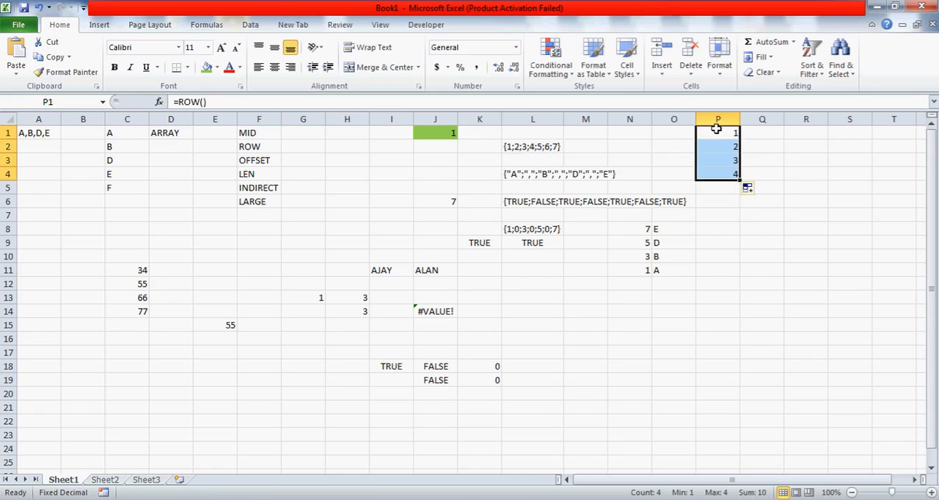
Step through the row numbers in P1:P4 and clear the range
left_click(716, 129)
key("Down")
key("Down")
key("Down")
key("Up")
key("Up")
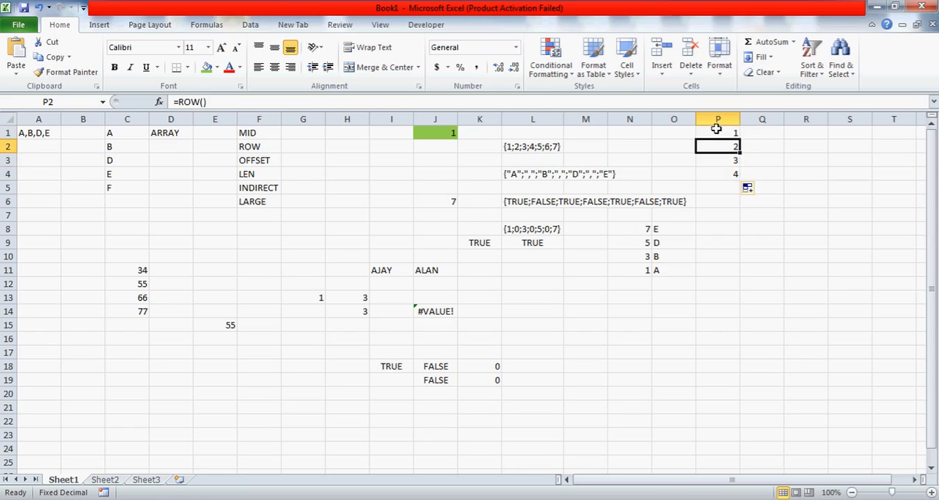
key("Up")
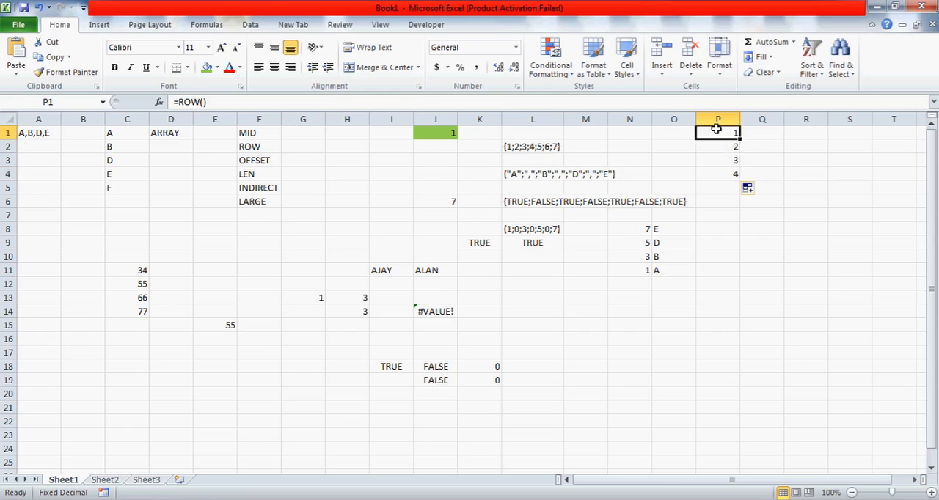
key("shift+Down")
key("shift+Down")
key("shift+Down")
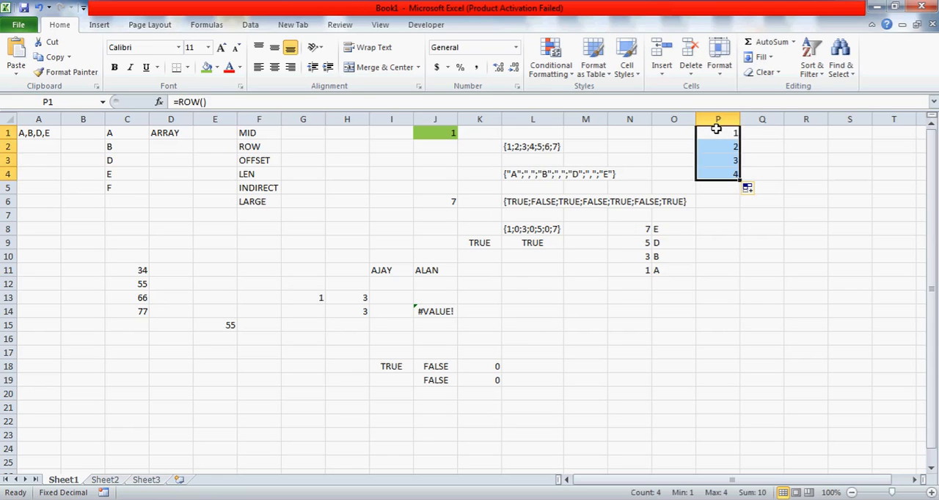
key("Delete")
Wrap J1's array expression in the LARGE function, adding an opening parenthesis around the whole array argument
key("Left")
key("Left")
key("Left")
key("Left")
key("Left")
key("Left")
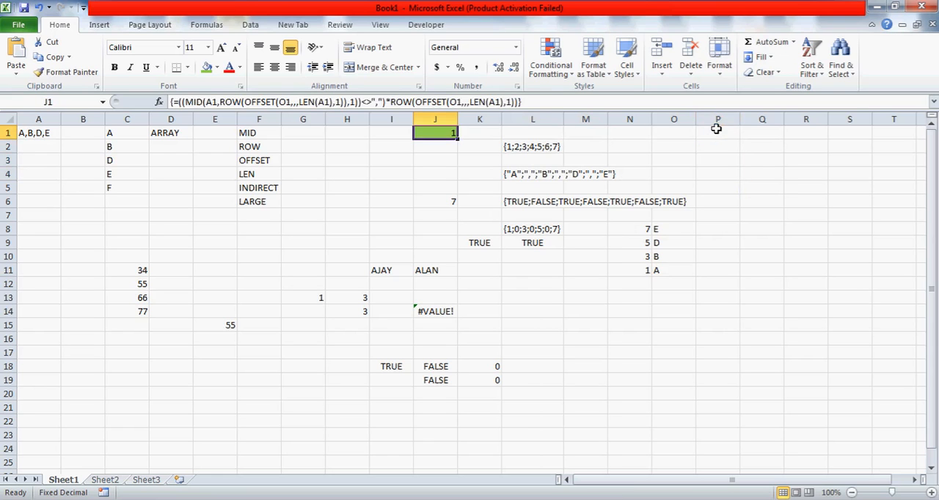
left_click(181, 103)
type("LARGE(")
left_click(180, 103)
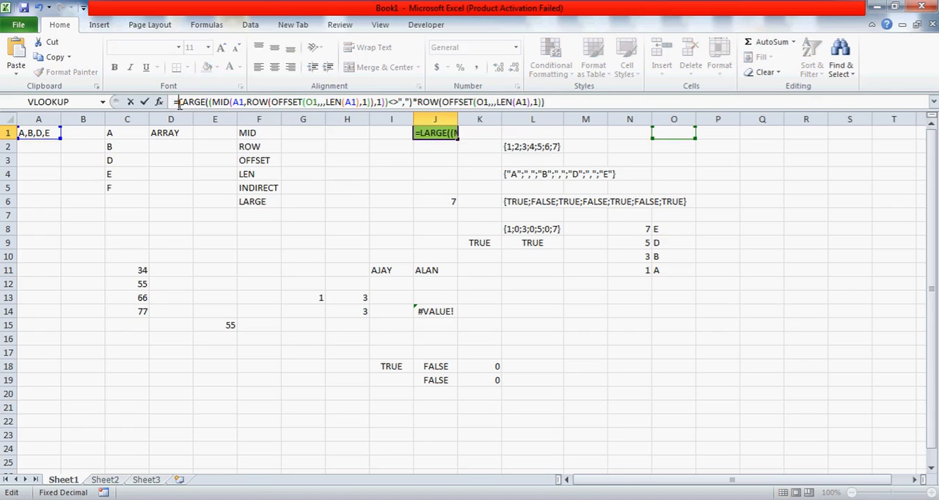
type("(")
key("BackSpace")
left_click(208, 103)
key("Delete")
type("(")
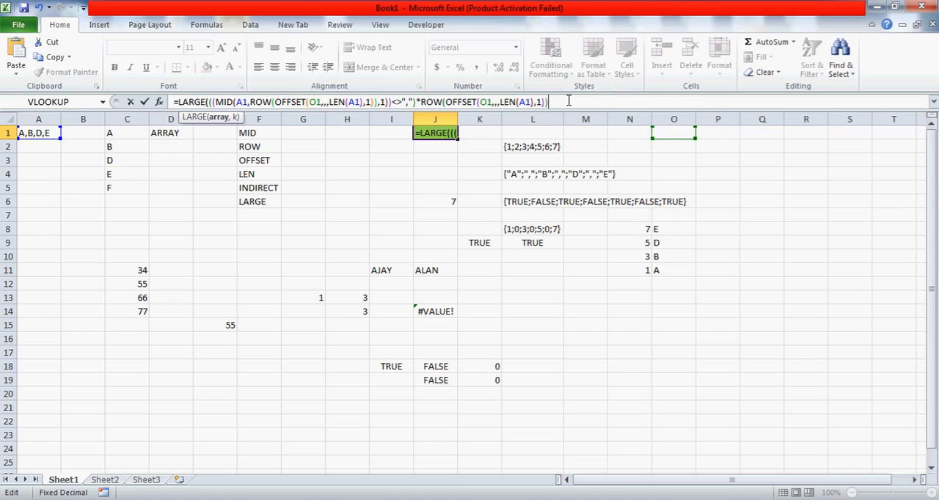
Add ROW() as the k argument of LARGE in J1 and enter it as an array formula
type(",")
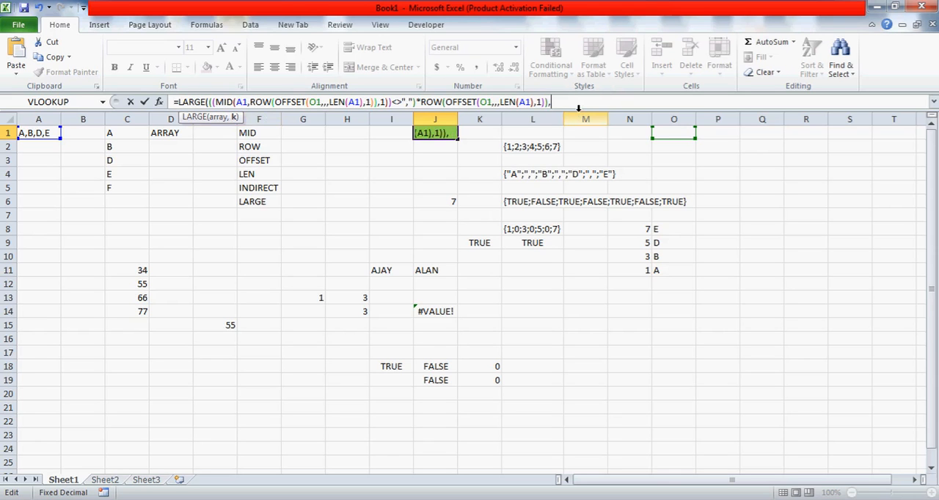
type("1")
key("BackSpace")
type("ROW")
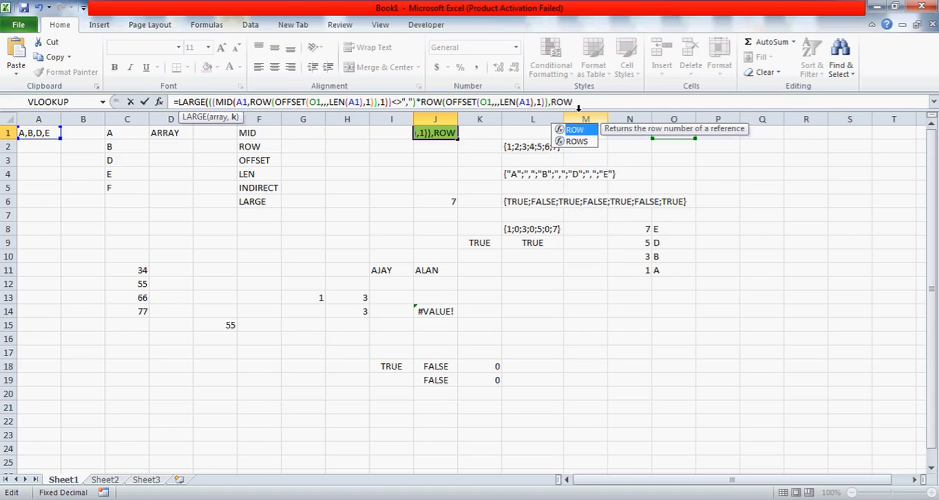
type("()")
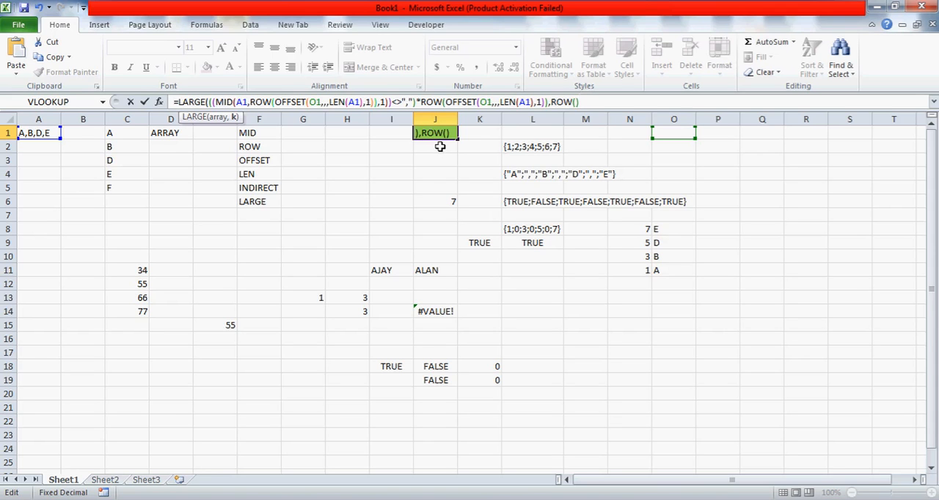
type(")")
key("ctrl+shift+Return")
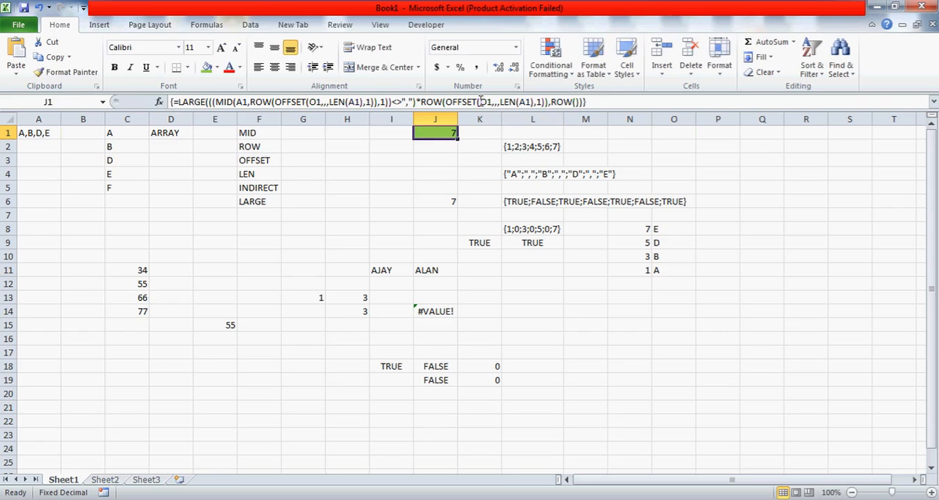
Make the references in J1's second OFFSET absolute as $O$1 and $A$1
left_click(526, 102)
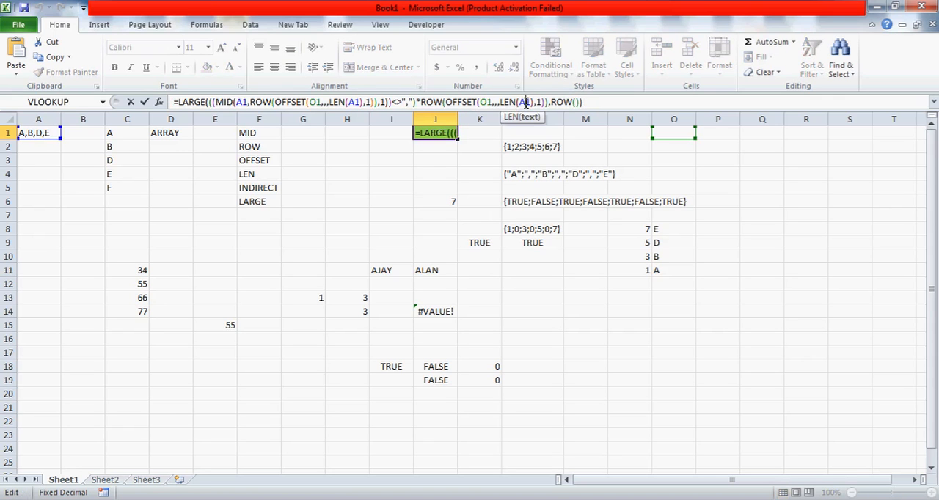
double_click(525, 102)
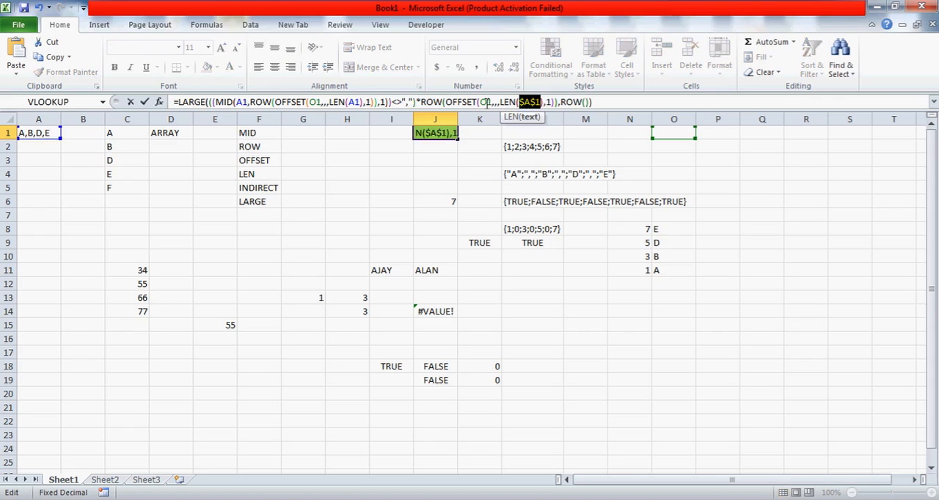
key("F4")
double_click(486, 102)
key("F4")
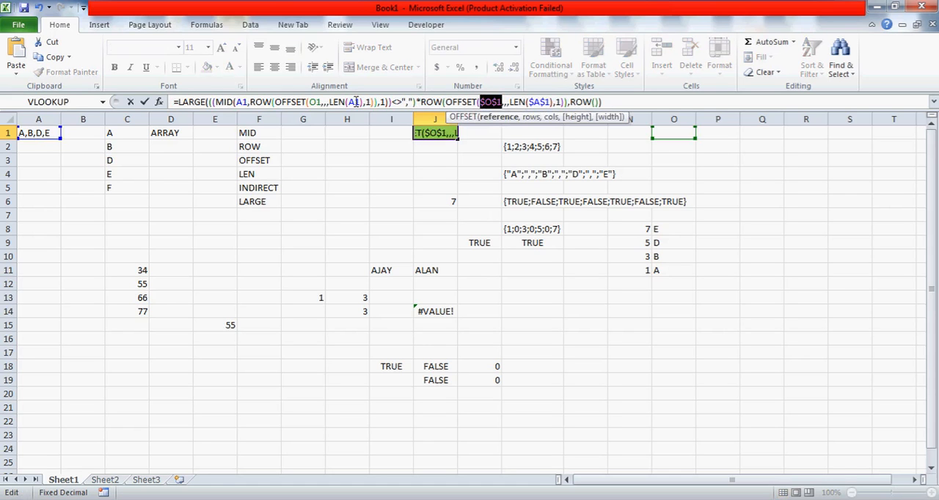
Make the references in J1's MID expression absolute, using $A$1 for the text and length and $O$1 for the OFFSET
left_click(354, 102)
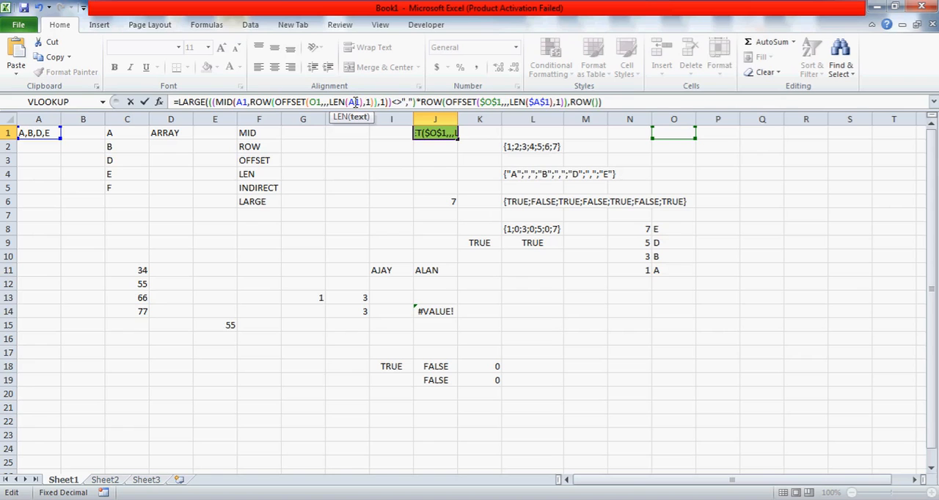
double_click(355, 102)
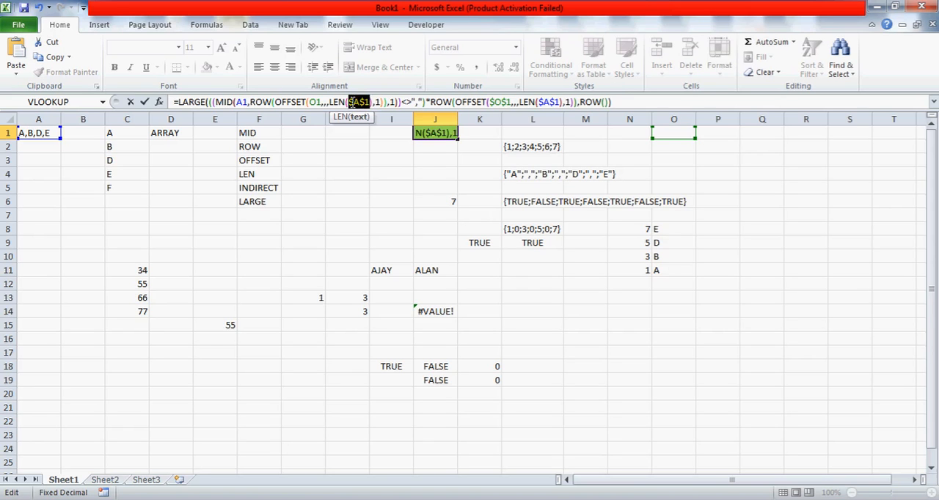
key("F4")
left_click(316, 102)
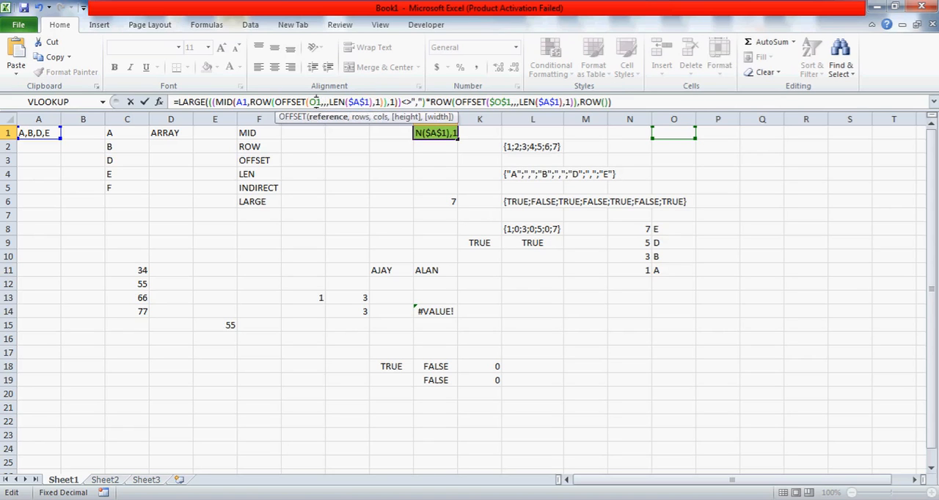
double_click(315, 102)
key("F4")
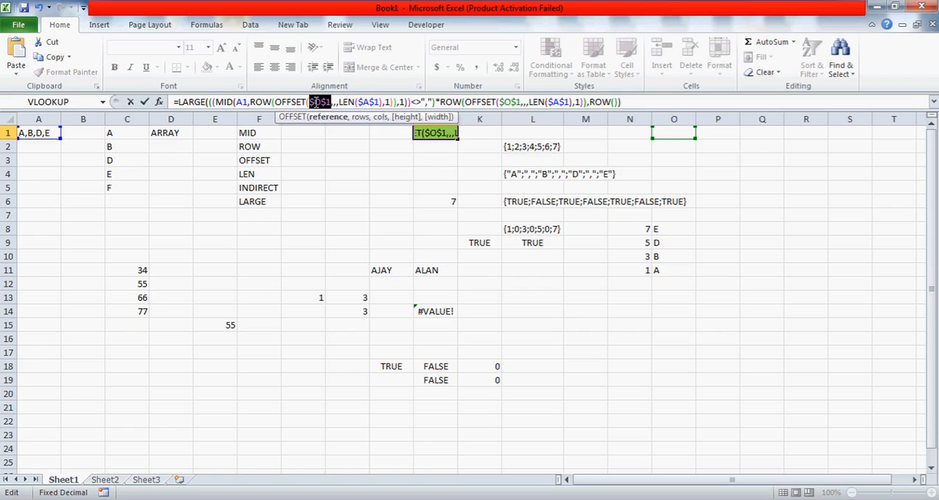
double_click(240, 102)
key("F4")
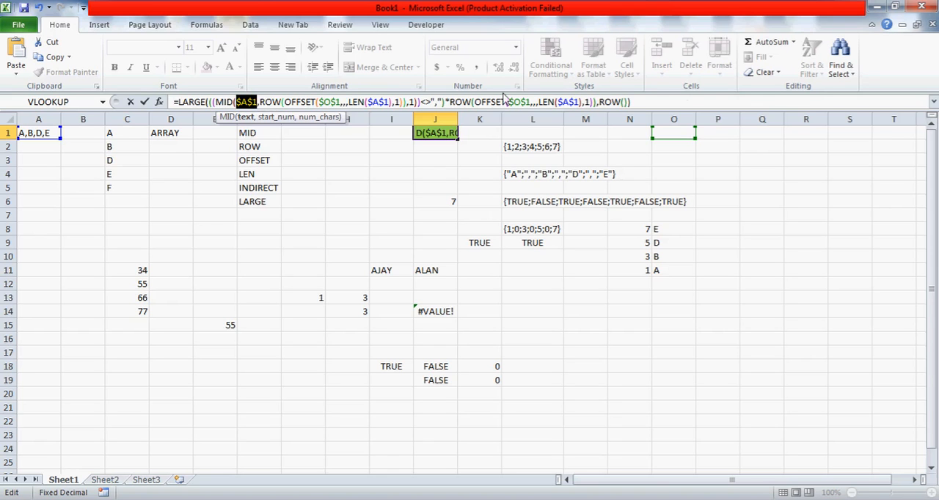
Enter the LARGE formula in J1 as an array formula and fill it down to J5
left_click(649, 102)
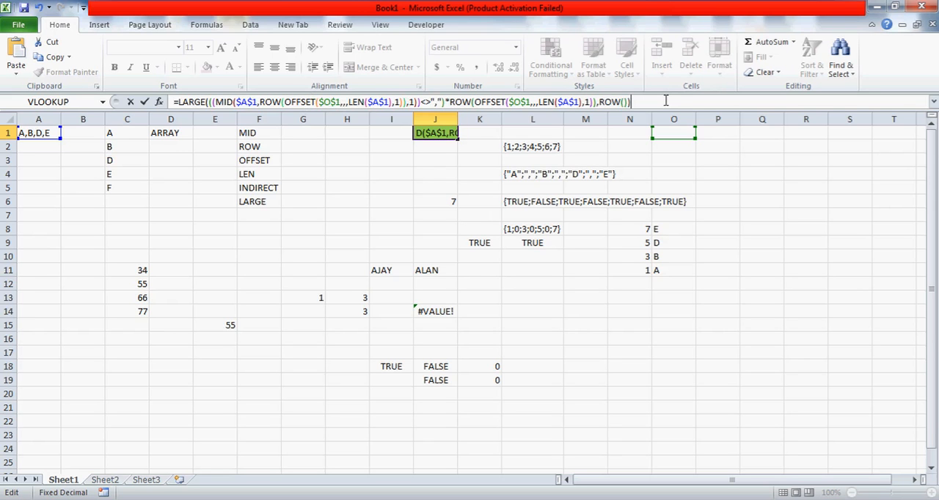
key("ctrl+shift+Return")
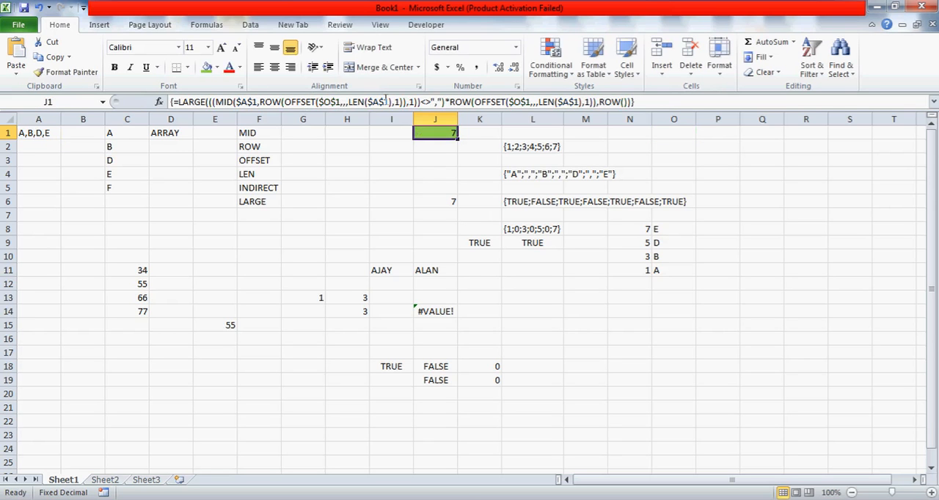
left_click_drag(457, 139, 459, 196)
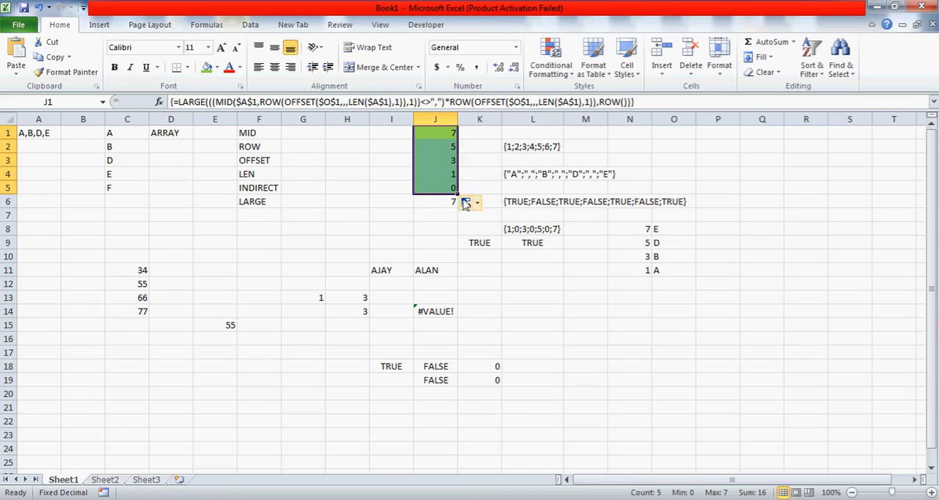
Move the LEN formula from J6 to H8 and return to the array formula in J1
left_click(447, 201)
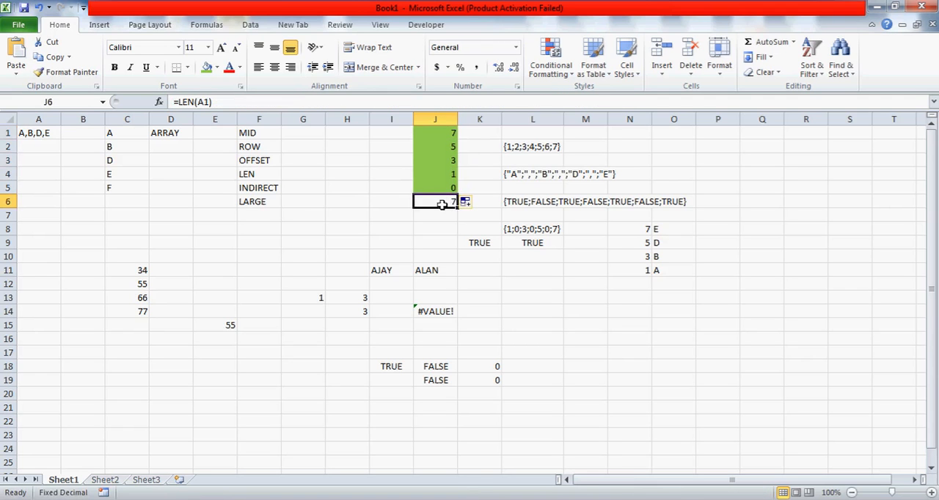
left_click_drag(441, 208, 348, 234)
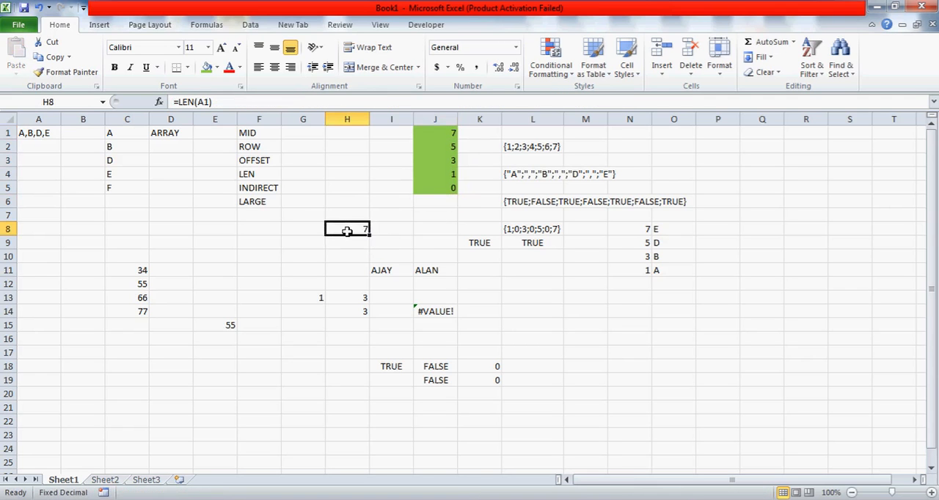
left_click(444, 188)
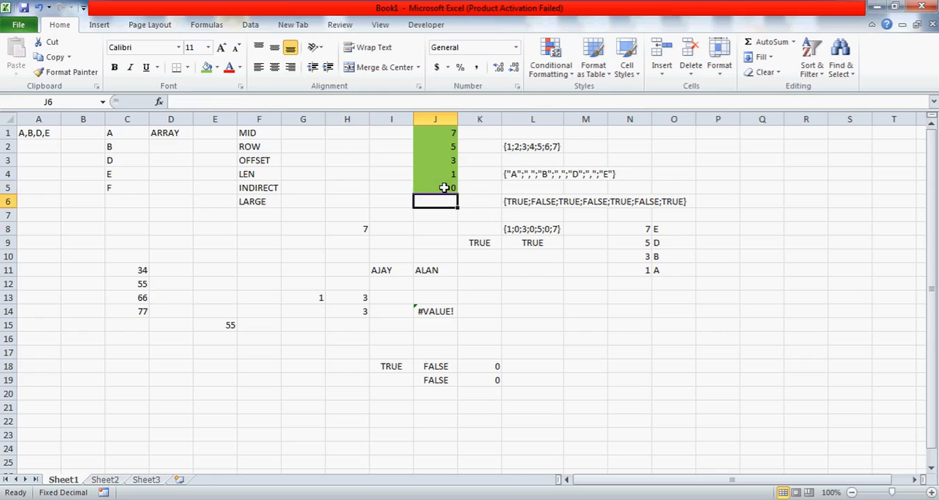
key("Up")
key("Up")
key("Up")
key("Up")
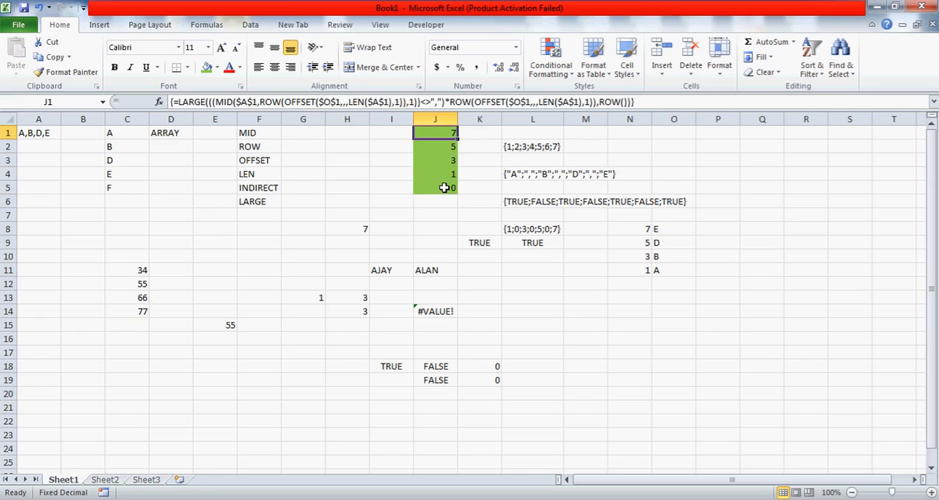
Compare J1's array formula with the position numbers and MID formulas in N8:O11
left_click(637, 229)
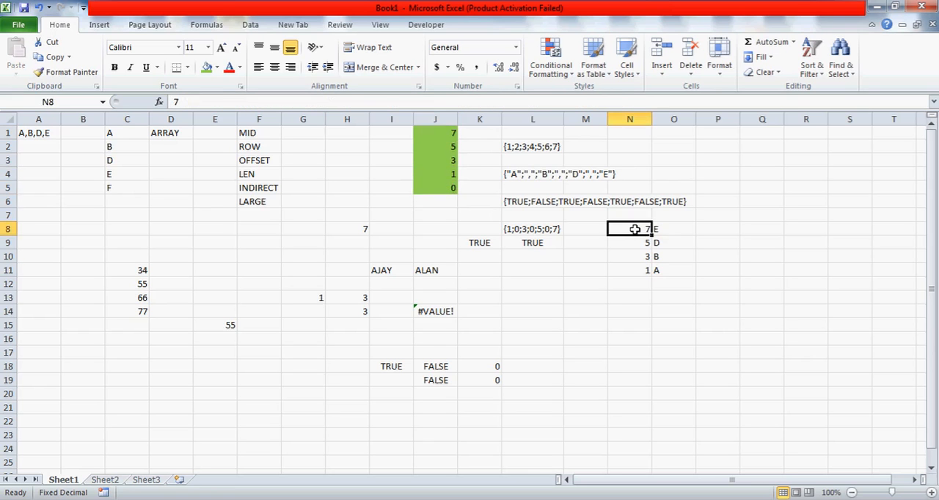
key("Down")
left_click(435, 131)
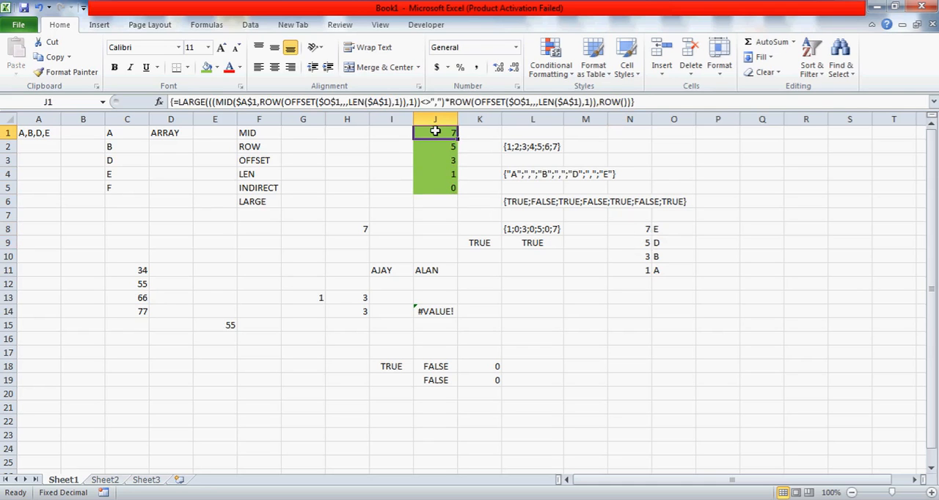
left_click(631, 230)
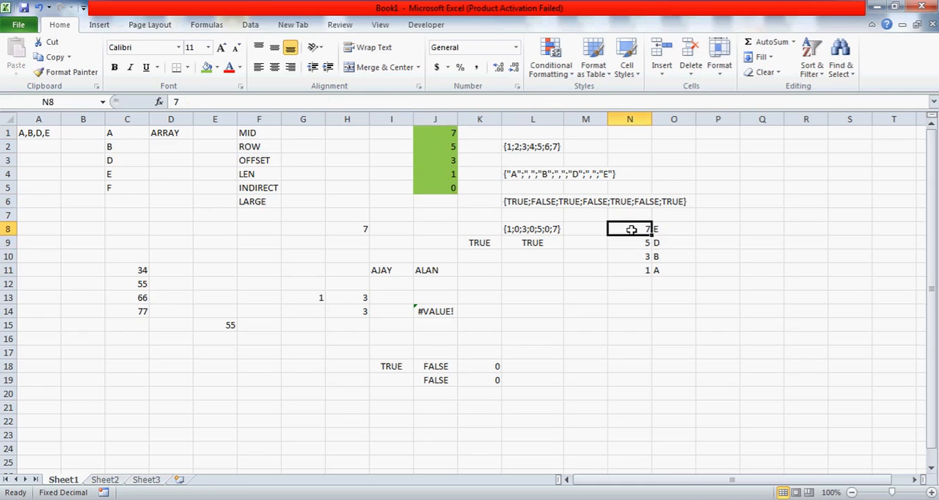
key("shift+Right")
key("shift+Down")
key("shift+Down")
key("shift+Down")
key("Up")
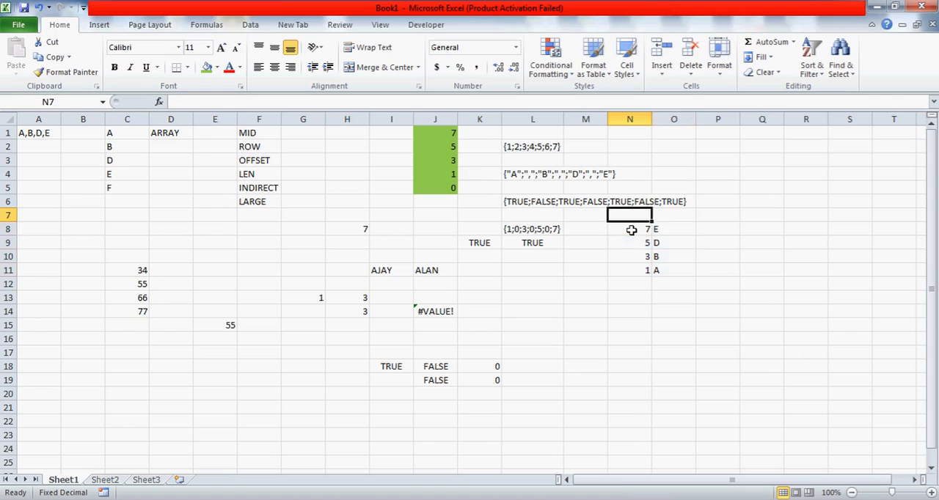
key("Down")
key("Right")
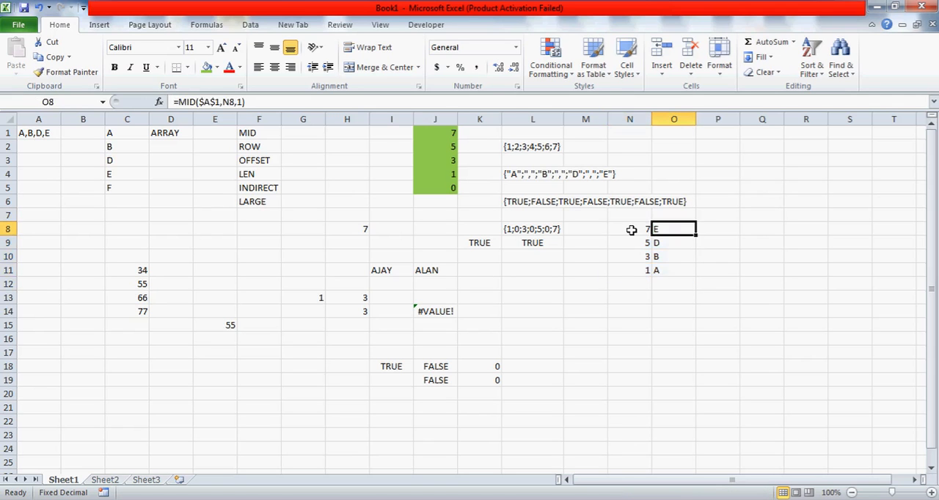
Clear the filled-down LARGE formulas from J2:J5, leaving only the one in J1
left_click(440, 131)
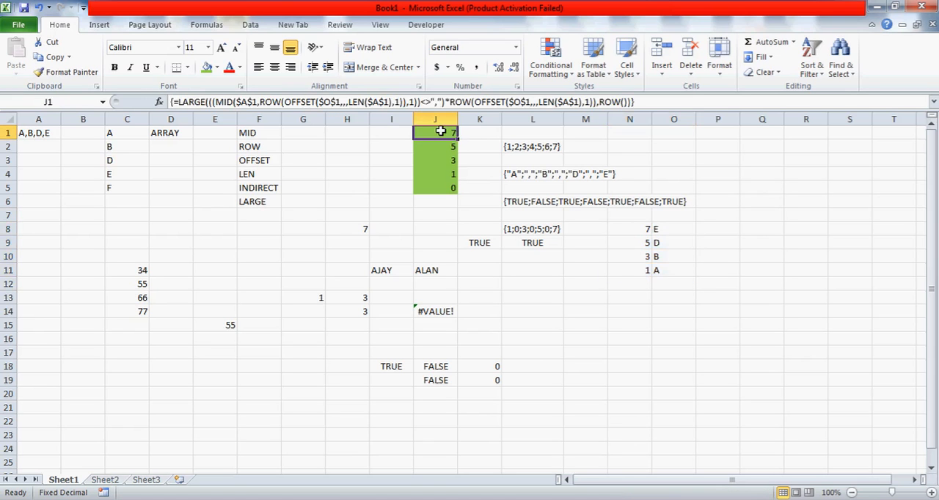
key("Down")
key("shift+Down")
key("shift+Down")
key("shift+Down")
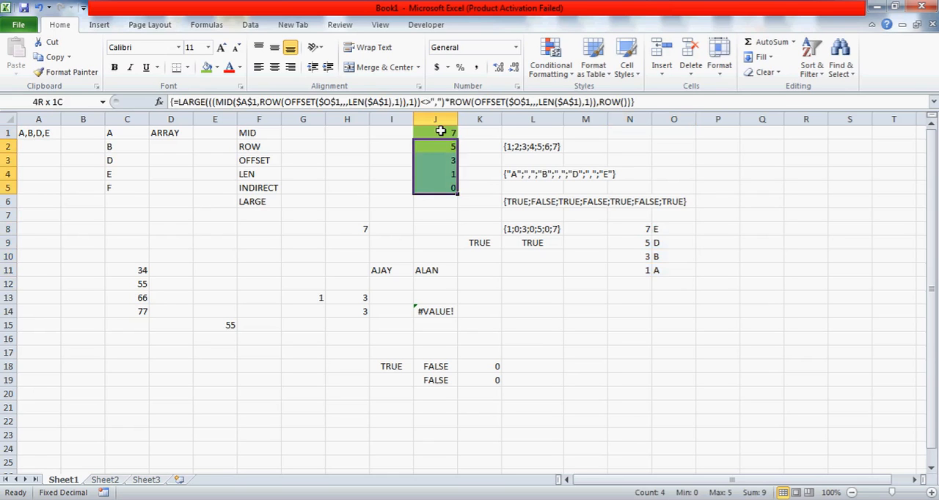
key("Delete")
Wrap J1's LARGE formula in a MID function with A1 as text and 1 as number of characters, entered as an array formula
left_click(441, 131)
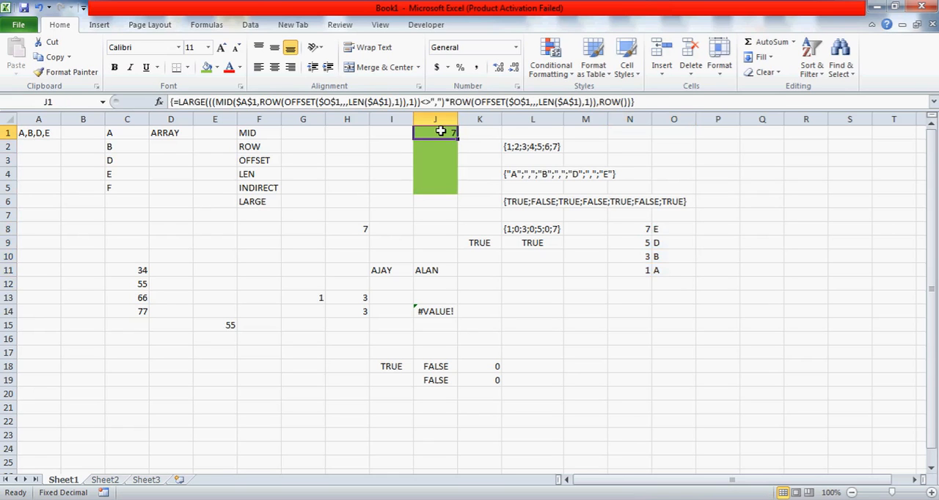
left_click(176, 102)
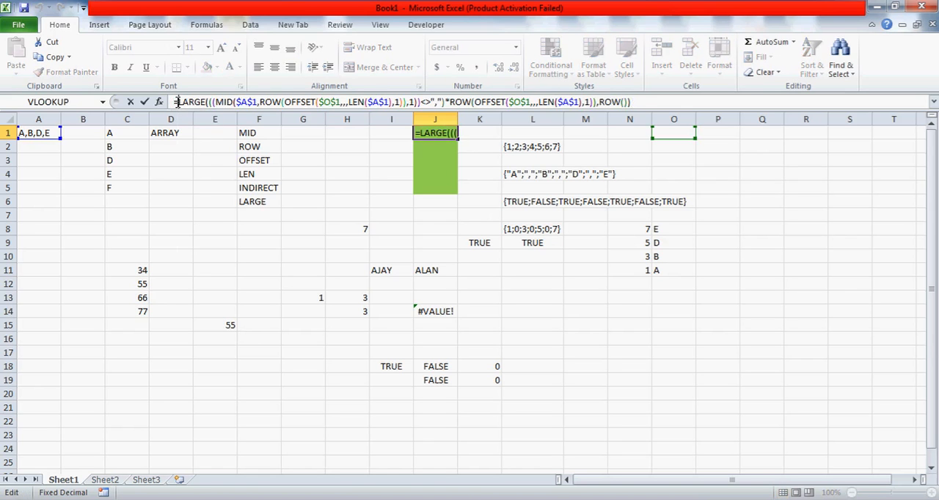
type("MID")
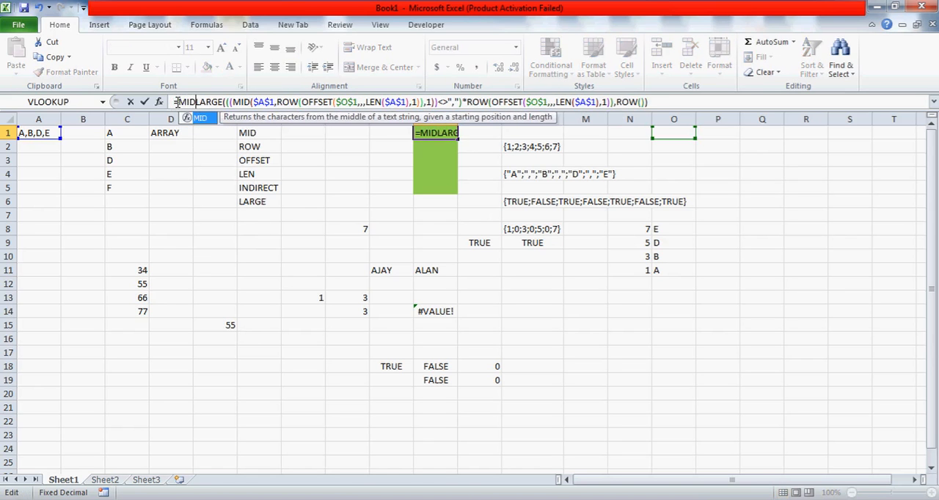
type("(")
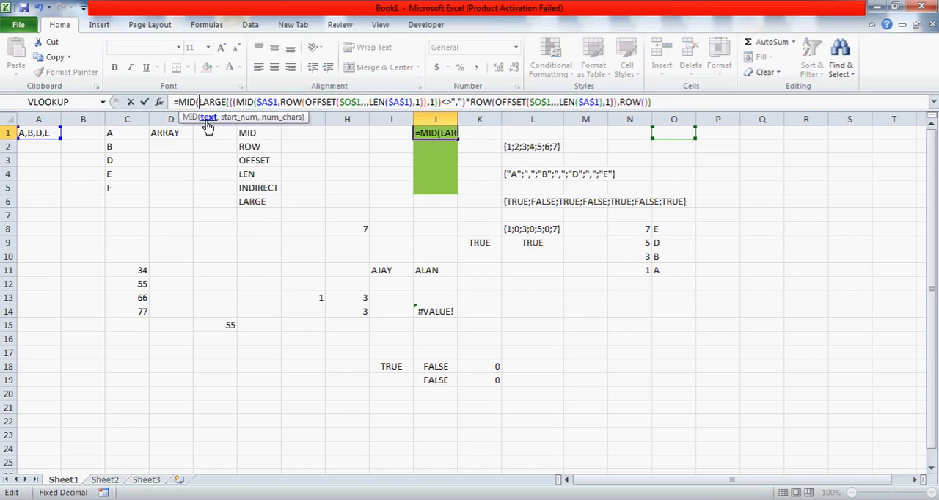
left_click(45, 133)
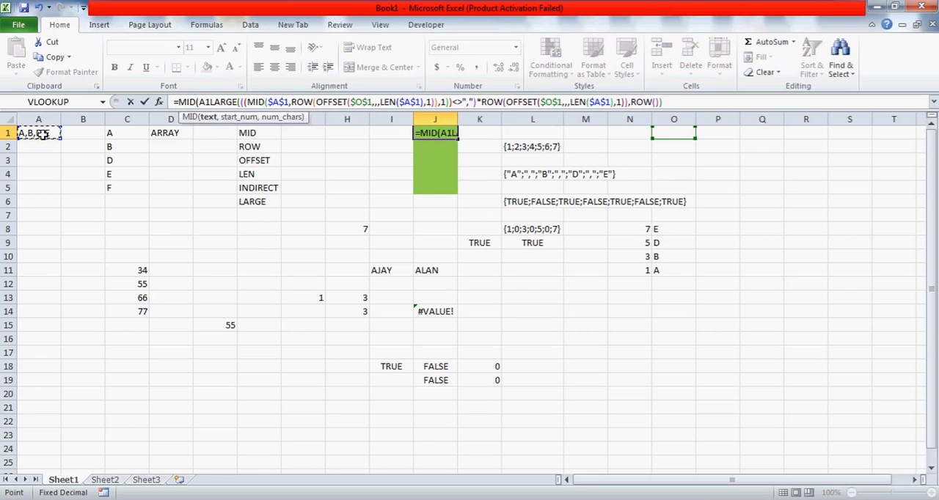
type(",")
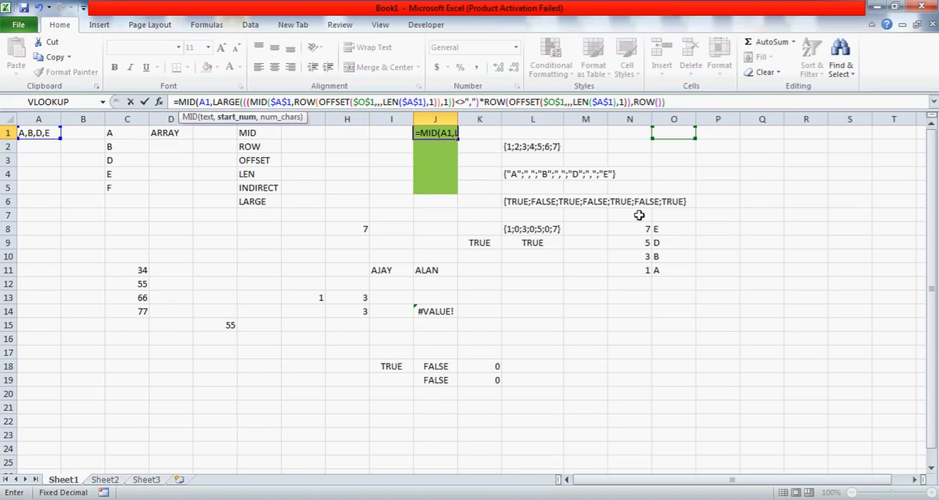
left_click(674, 100)
type(",")
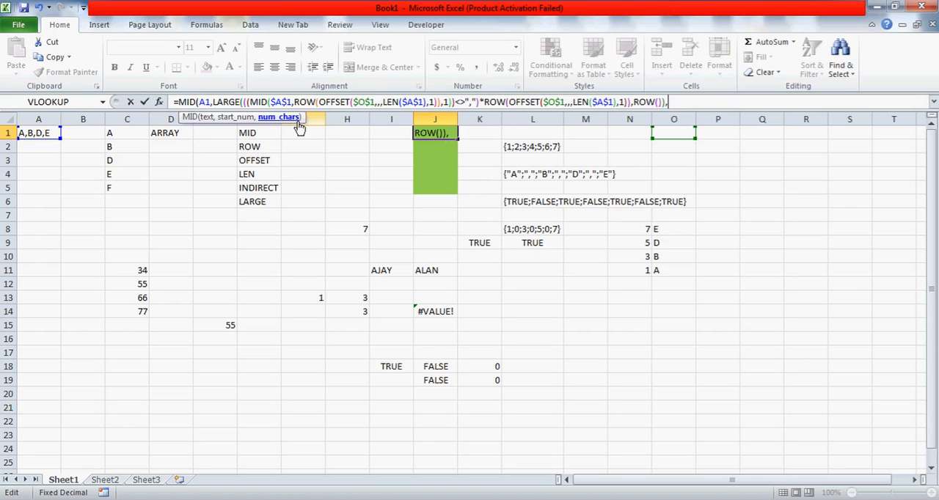
type("1")
key("ctrl+shift+Return")
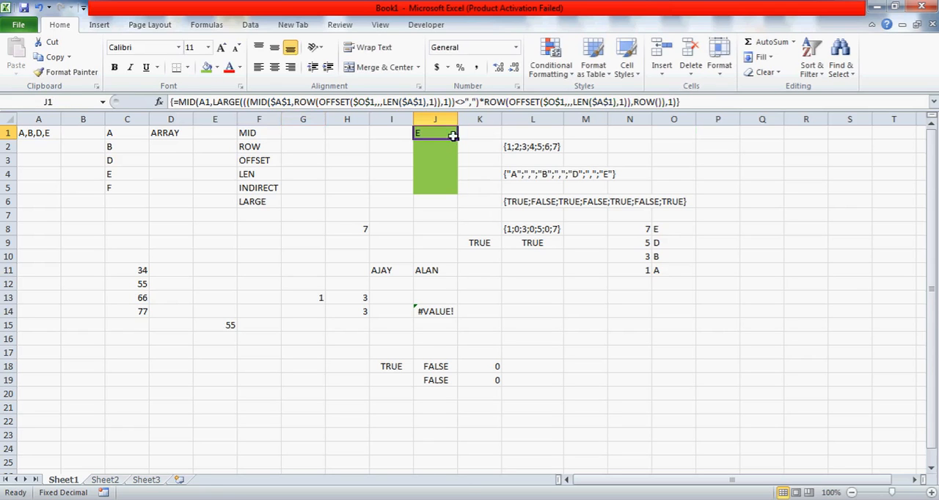
Try filling the MID array formula from J1 down to J5, and clear J2:J5 again
left_click_drag(455, 139, 455, 189)
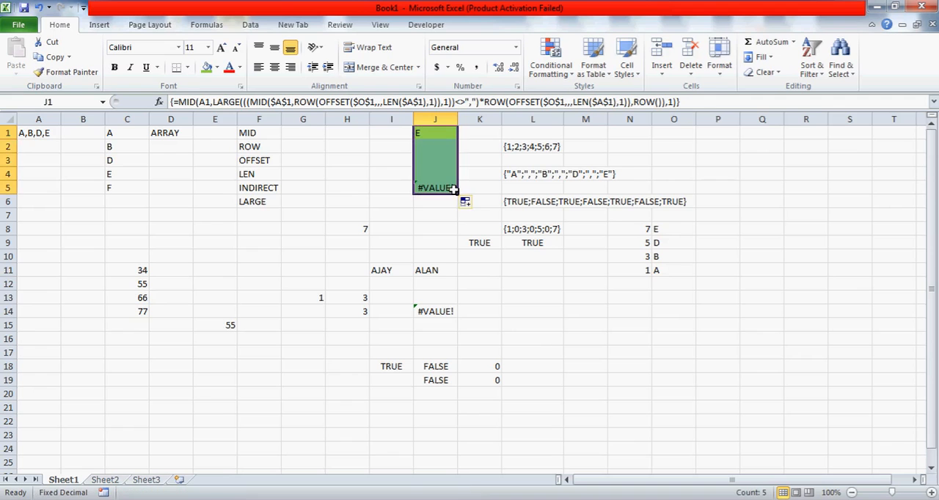
left_click(439, 149)
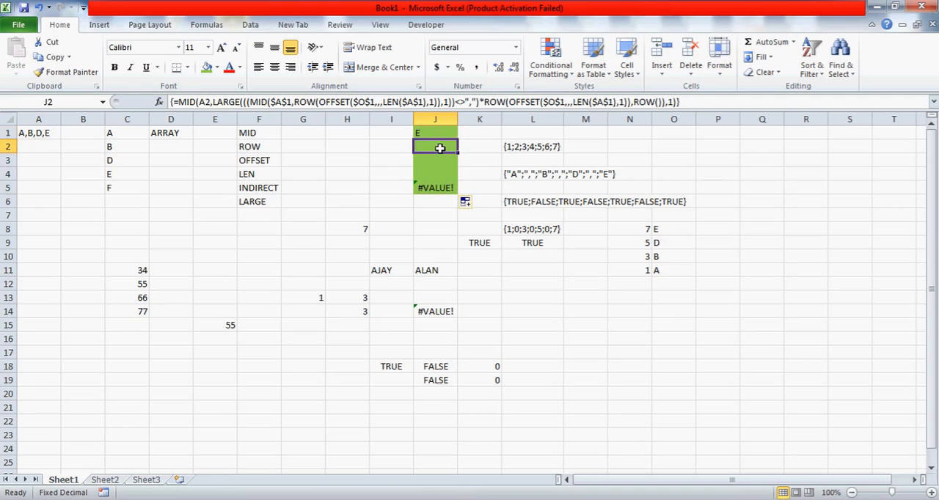
key("shift+Down")
key("shift+Down")
key("shift+Down")
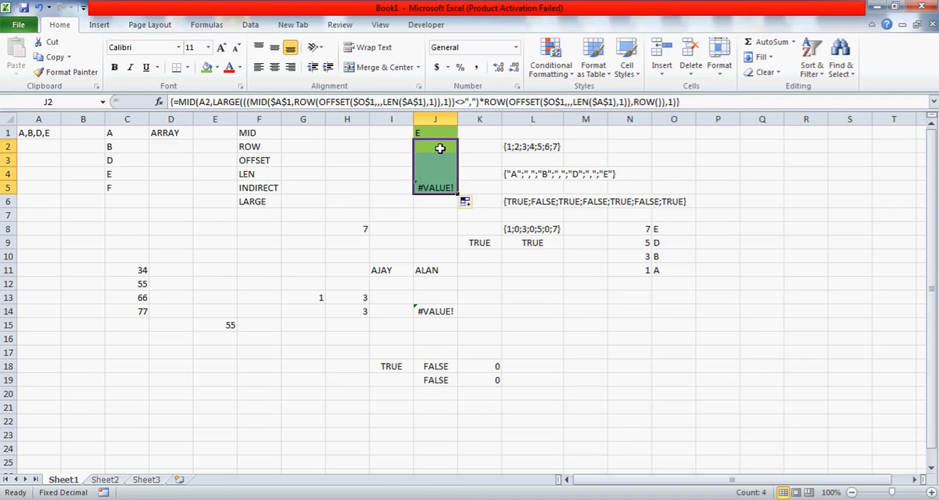
key("Delete")
Make the outer MID's text reference in J1 absolute as $A$1 and re-enter the array formula
key("Up")
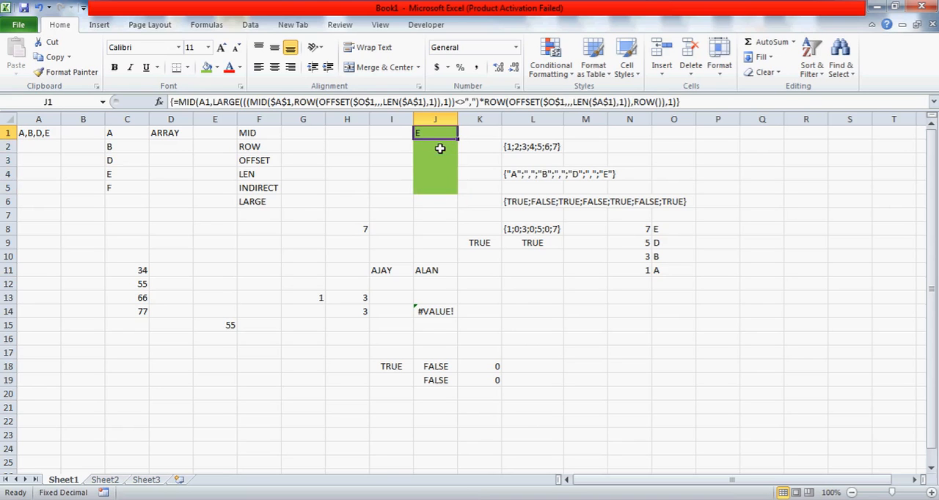
left_click(207, 102)
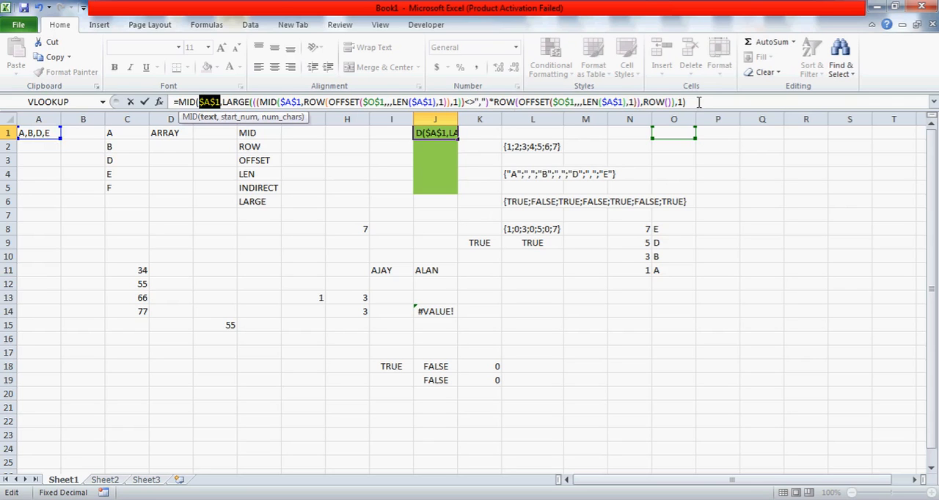
key("ctrl+shift+Return")
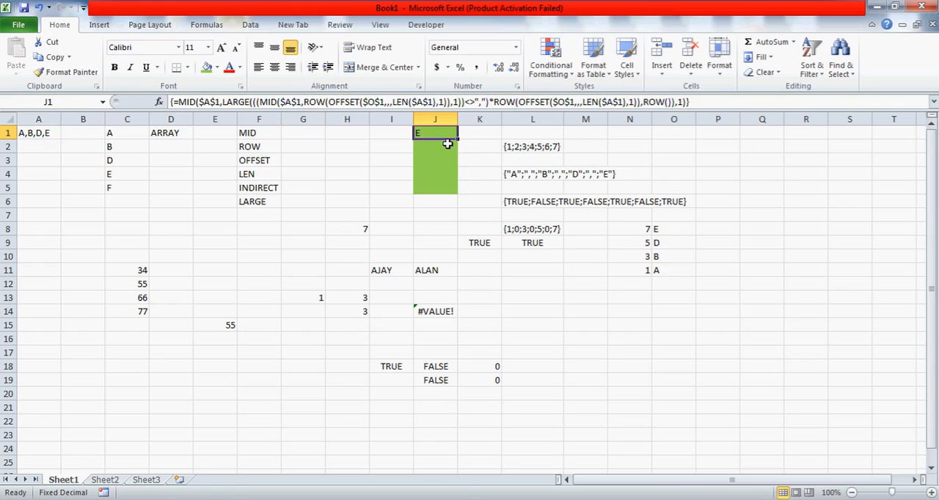
Fill the MID array formula from J1 down to J5 and clear the surplus formula in J5
left_click_drag(458, 140, 458, 197)
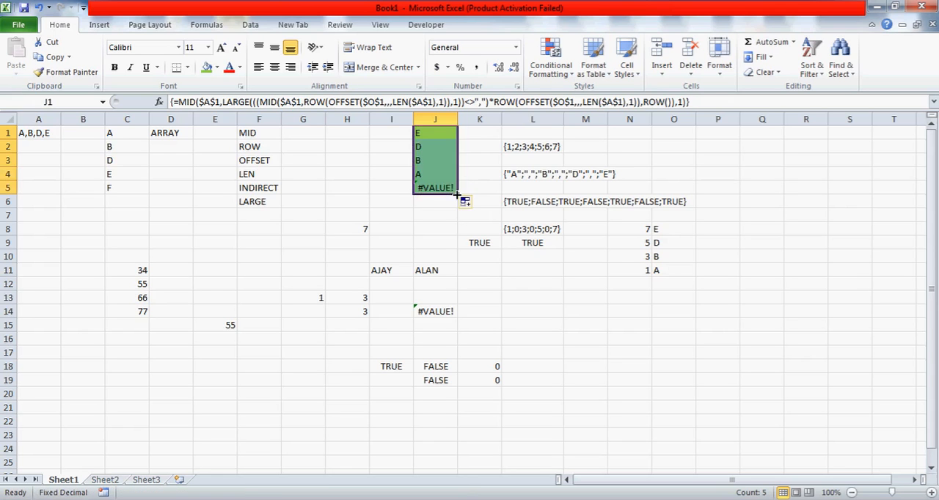
left_click(444, 189)
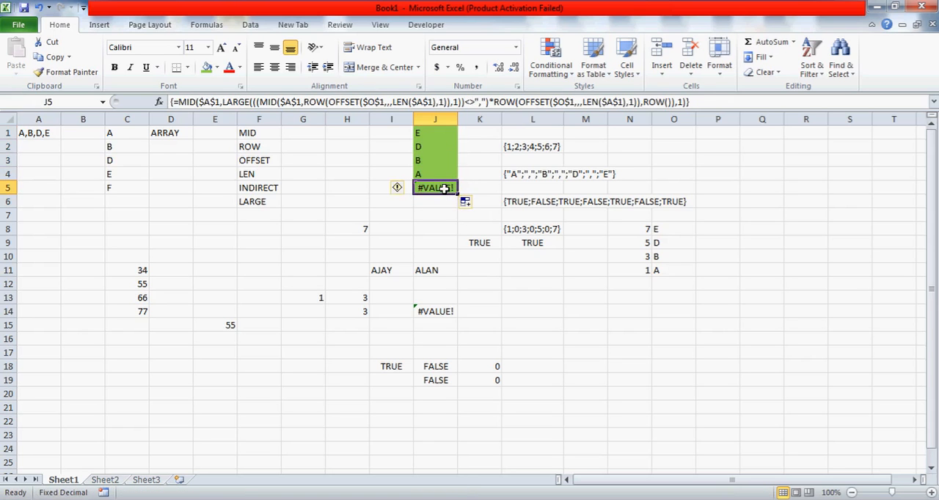
key("Delete")
key("Up")
key("Up")
key("Up")
key("Up")
key("ctrl+shift+Down")
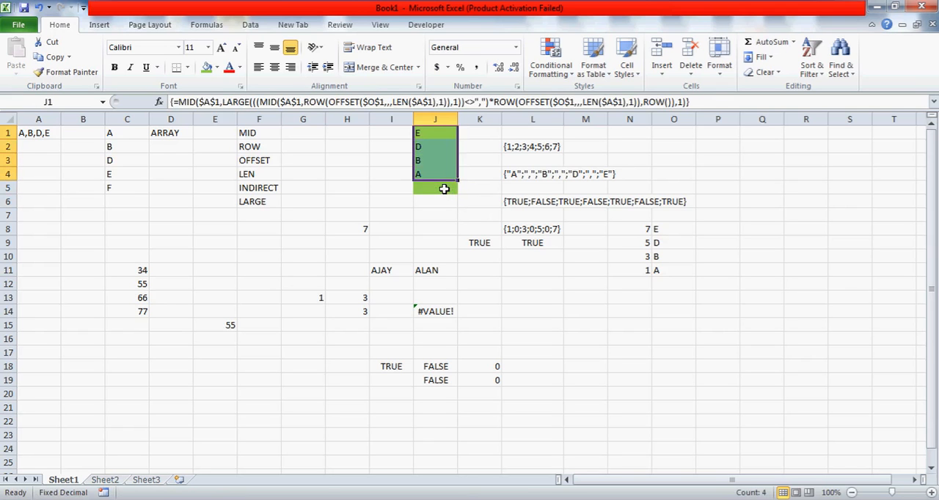
key("Up")
key("Down")
key("Up")
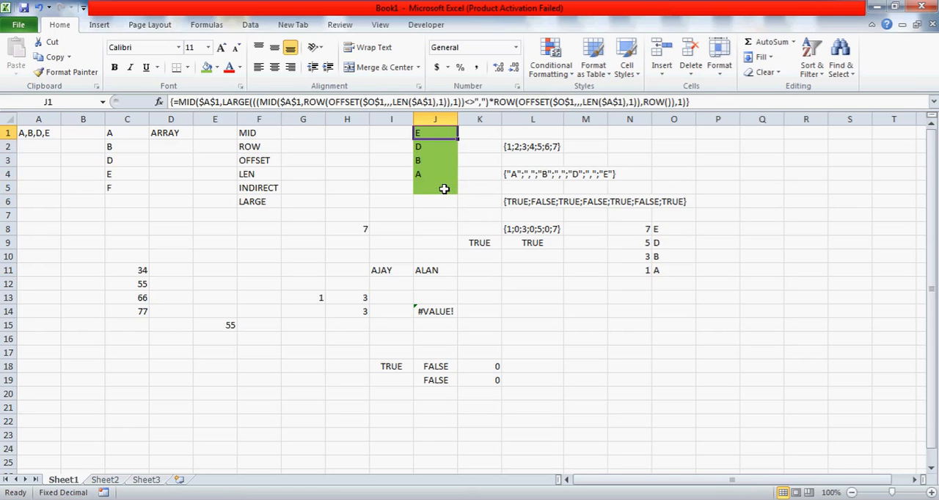
key("Down")
key("Up")
key("Down")
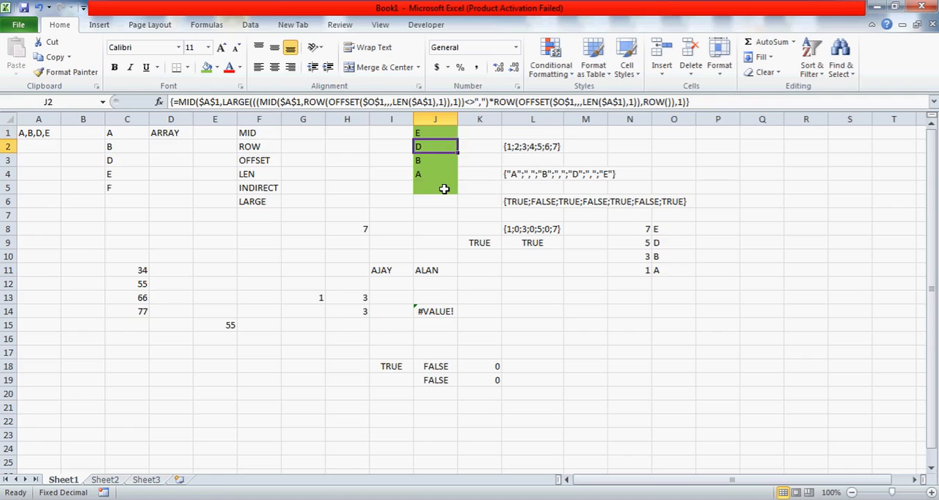
key("Up")
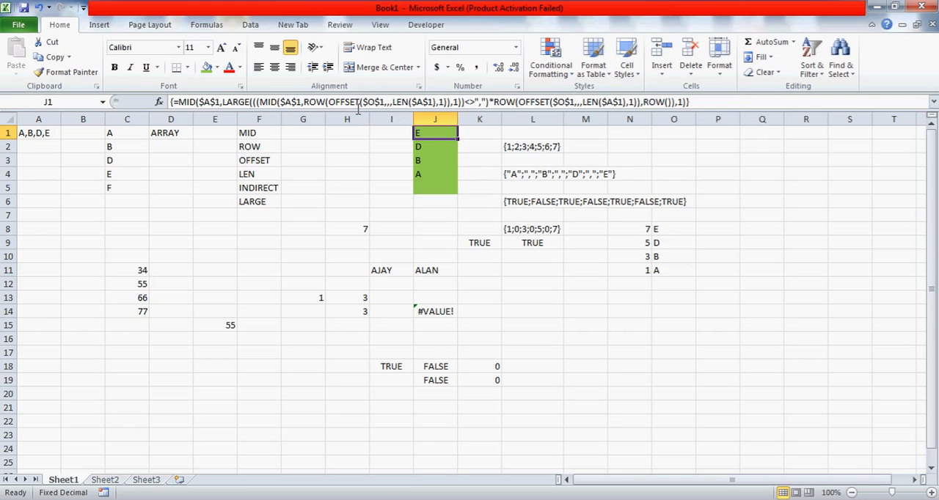
key("ctrl+shift+Down")
key("Up")
key("Down")
key("Up")
key("shift+Down")
key("shift+Down")
key("shift+Down")
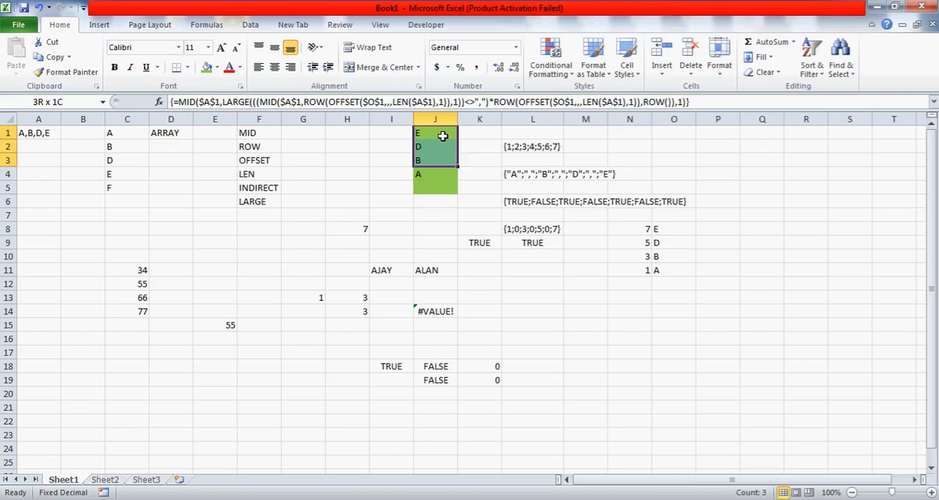
left_click(443, 137)
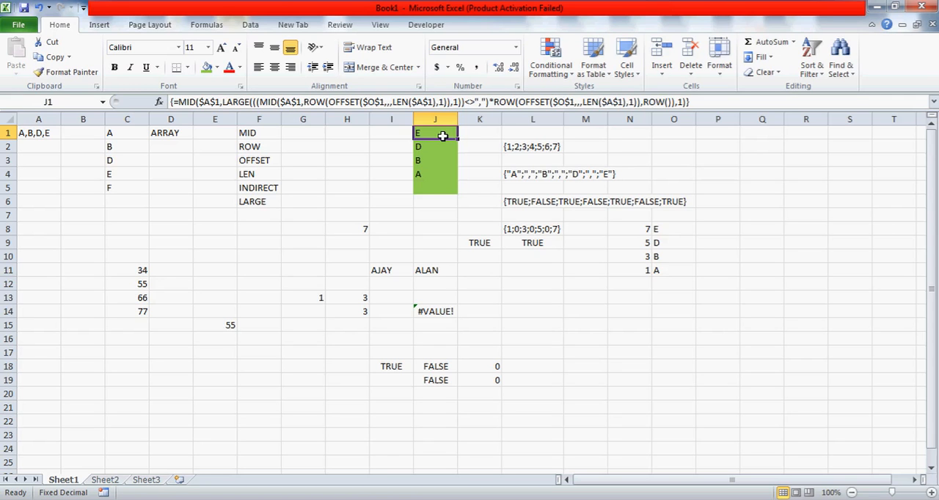
key("shift+Down")
key("shift+Down")
key("shift+Down")
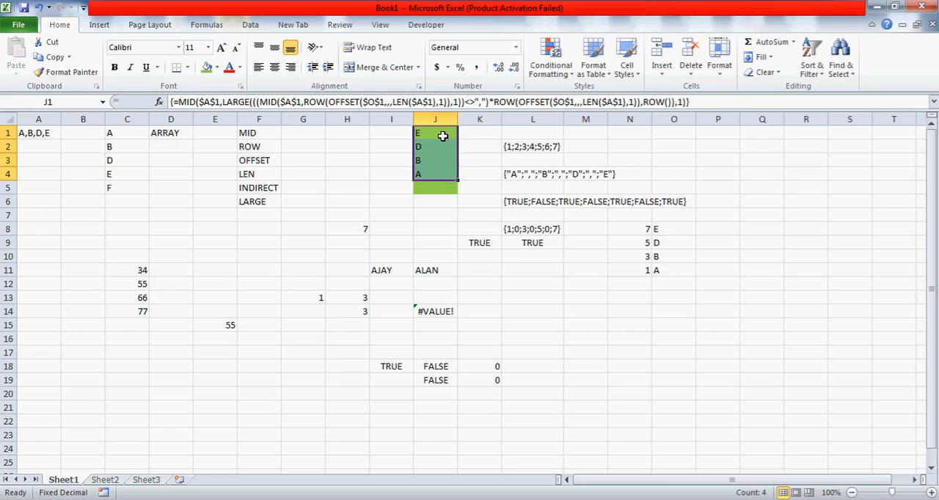
key("Up")
key("Down")
key("Up")
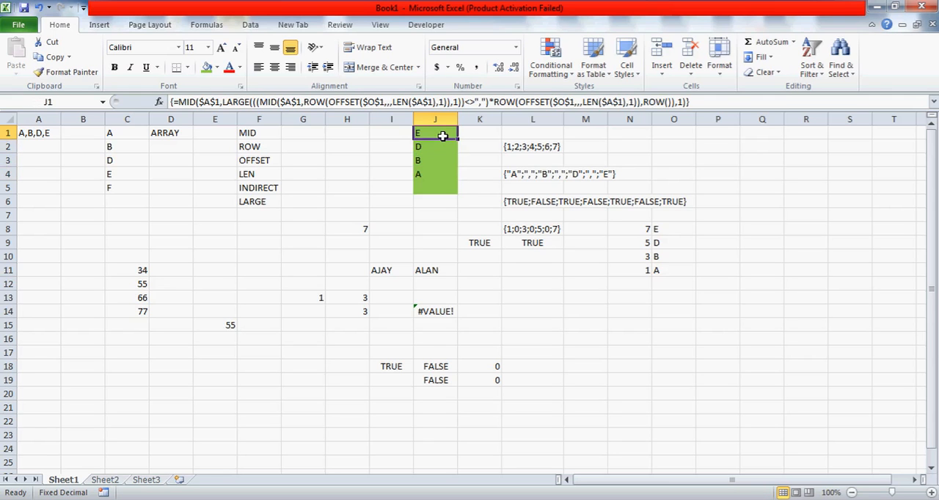
key("Down")
key("Up")
key("Down")
key("Down")
key("Down")
key("Up")
key("Up")
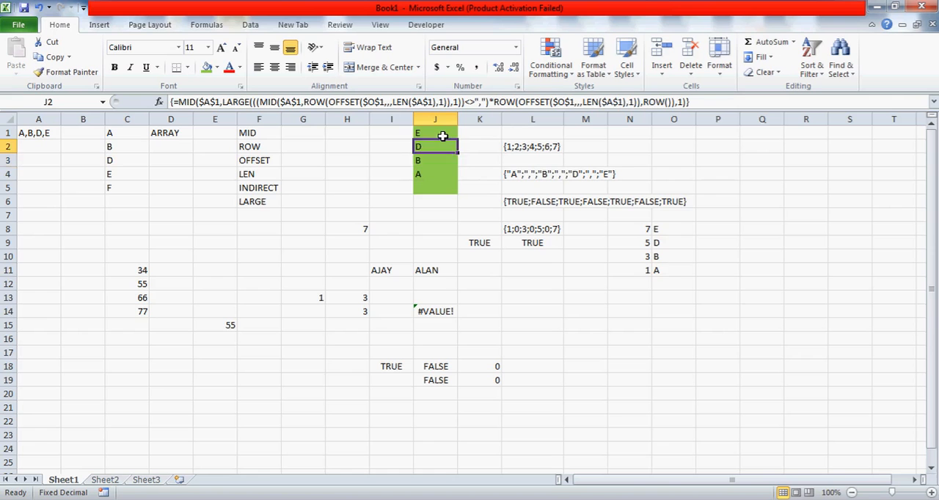
Copy the letters in J1:J4 and paste them as values only, starting at P1
key("Up")
key("shift+Down")
key("shift+Down")
key("shift+Down")
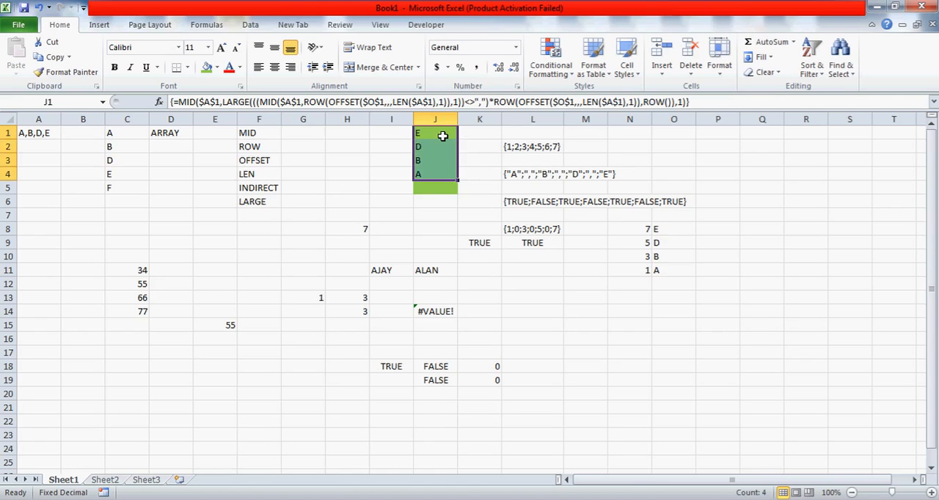
key("ctrl+c")
left_click(718, 133)
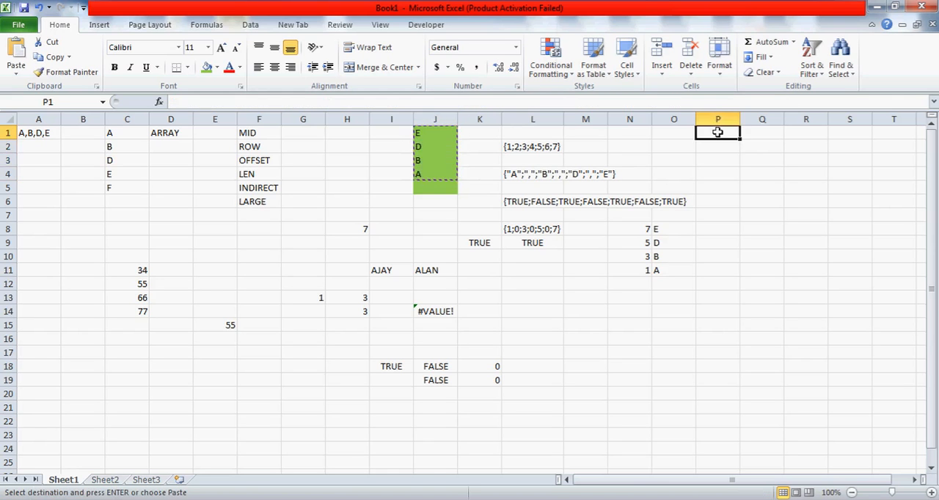
key("alt+e")
key("s")
key("v")
key("Return")
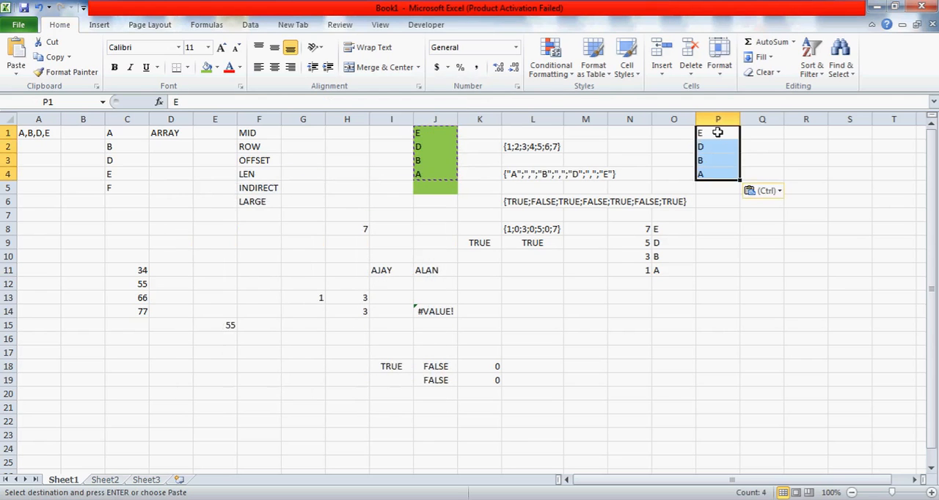
Sort the pasted letters in P1:P4 by column P values from A to Z
key("alt+d")
key("s")
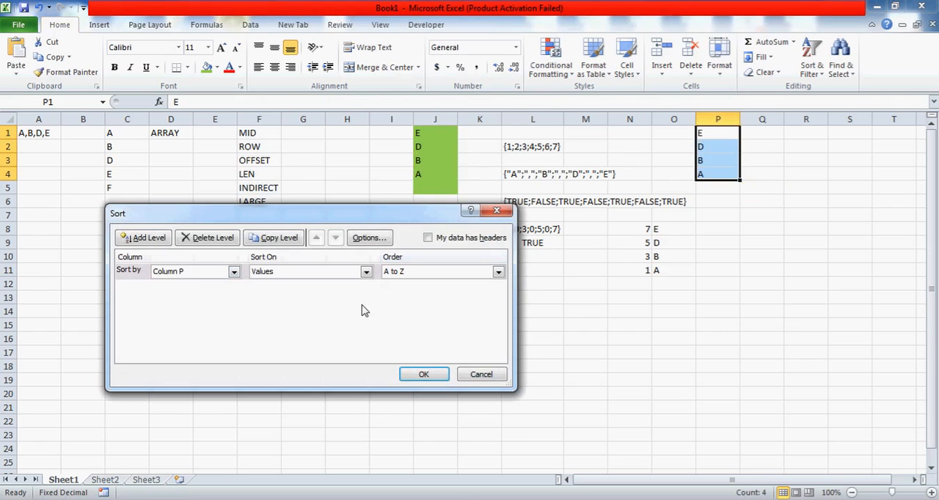
left_click(423, 374)
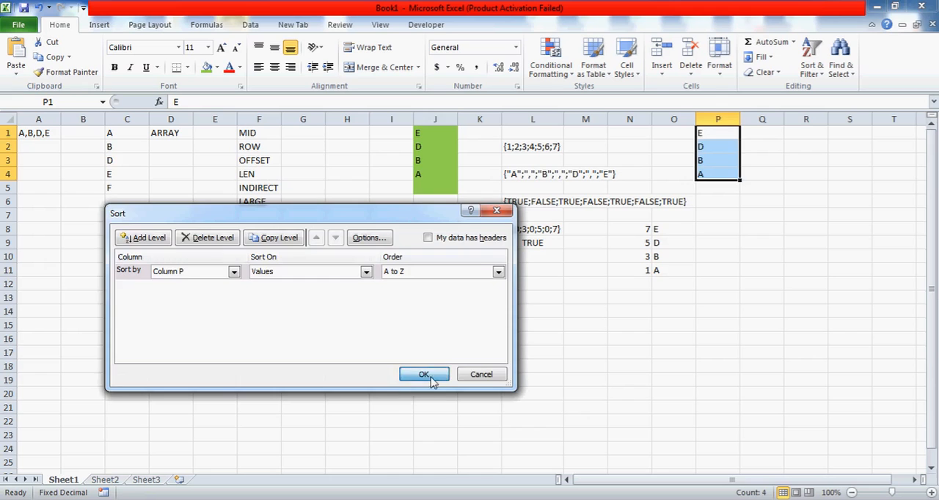
left_click(431, 376)
left_click(708, 140)
key("Up")
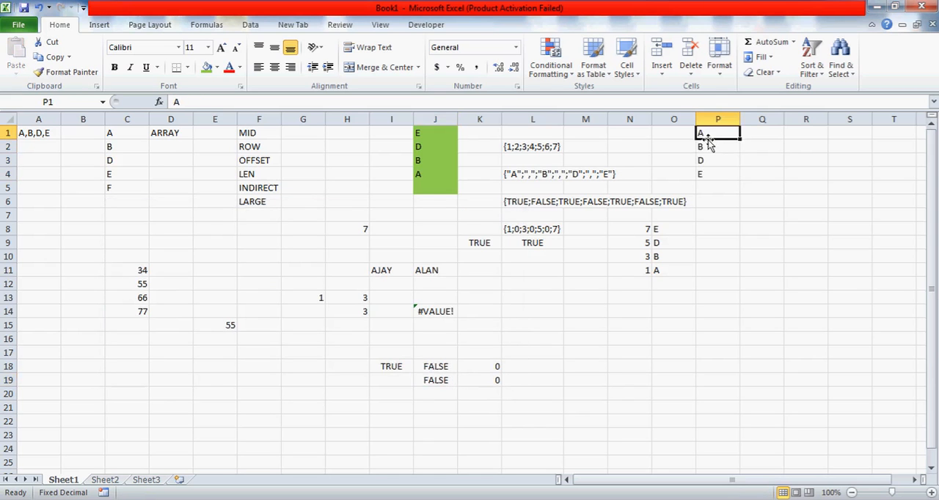
Clear the sorted letters from P1:P4
key("ctrl+shift+Down")
key("Delete")
key("Left")
key("Left")
key("Left")
key("Left")
key("Left")
key("Left")
key("Left")
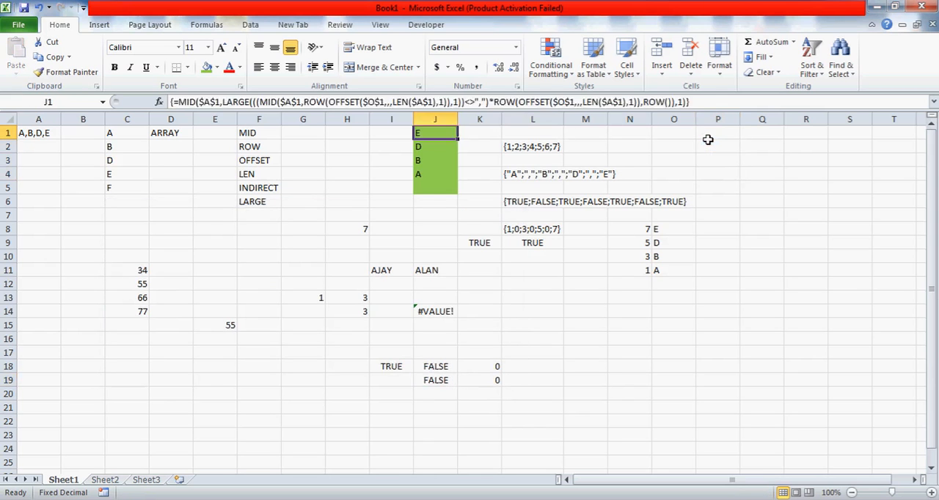
key("Right")
key("Left")
key("Left")
key("Right")
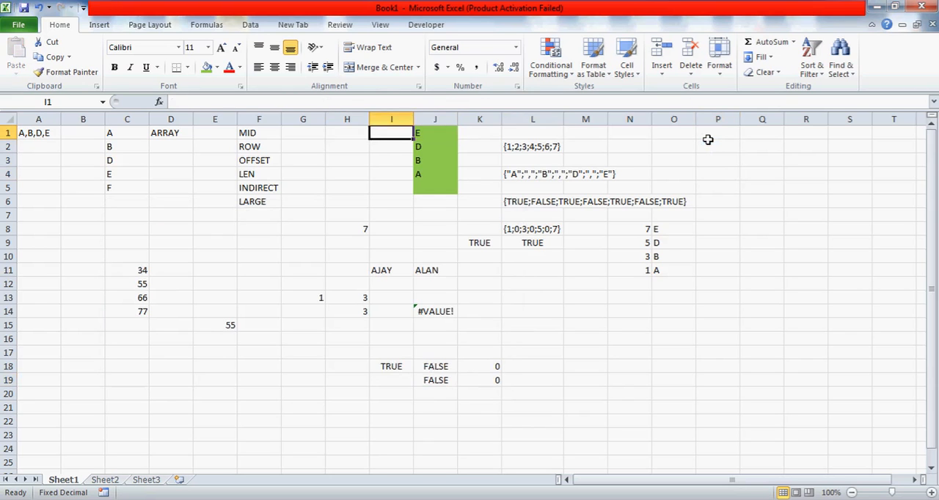
Add INDIRECT in F7 at the end of the function list in column F
key("Left")
key("Left")
key("Left")
key("Down")
key("Down")
key("Down")
key("Down")
key("Down")
key("Down")
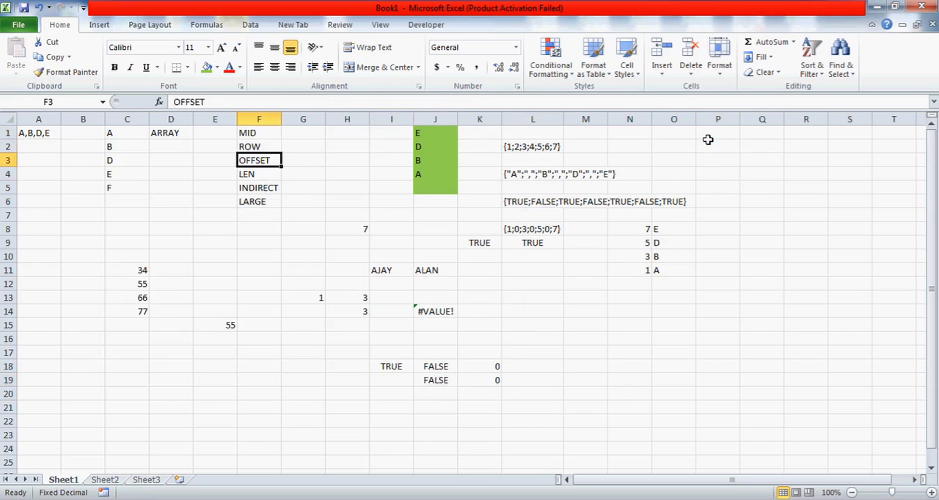
type("INDIRECT")
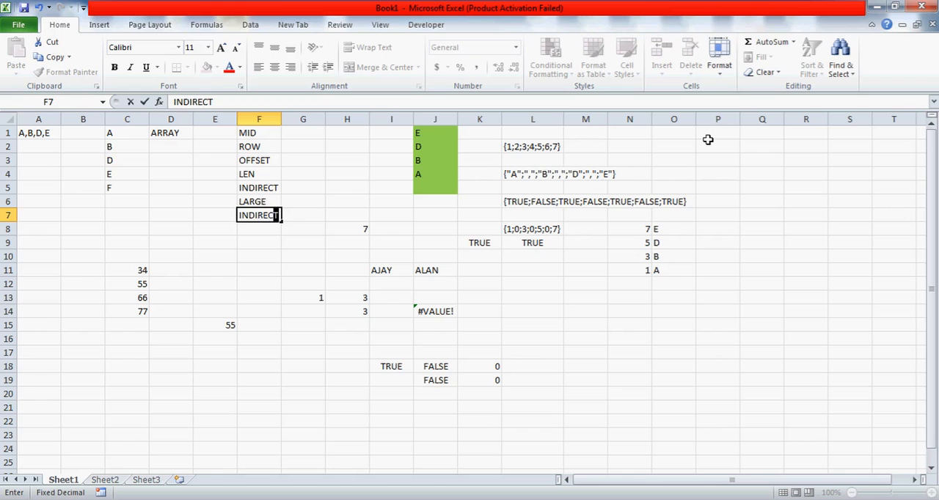
key("Return")
key("Up")
key("Up")
key("Up")
key("Up")
key("Up")
key("Up")
key("Up")
key("Right")
key("Right")
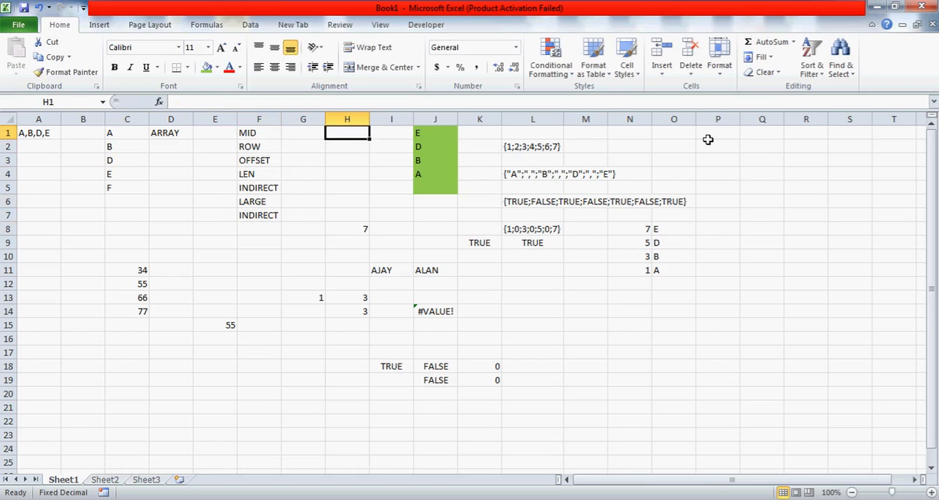
key("Right")
key("Left")
key("Right")
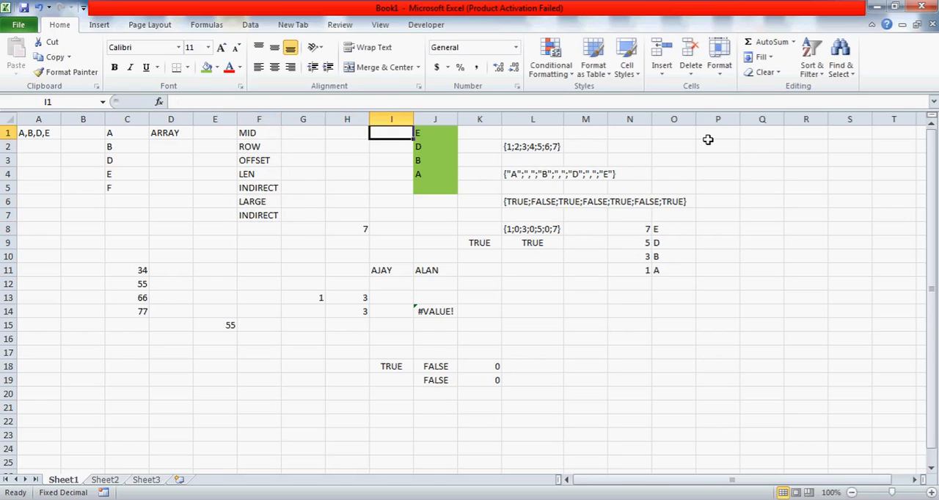
key("Right")
key("Down")
key("Down")
key("Down")
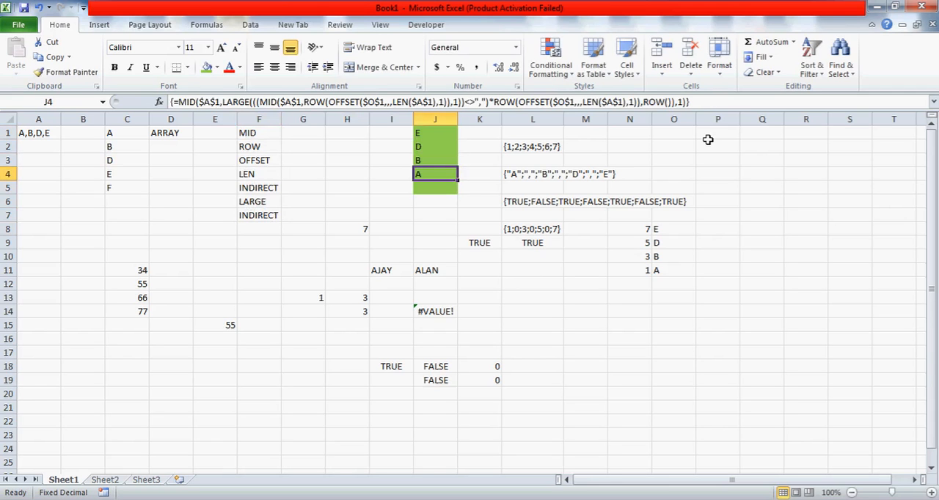
key("Left")
key("Right")
key("Left")
key("Left")
Start a descending counter in column I with 5 in I1 and the formula =I1-1 in I2
key("Up")
key("Up")
key("Up")
key("Right")
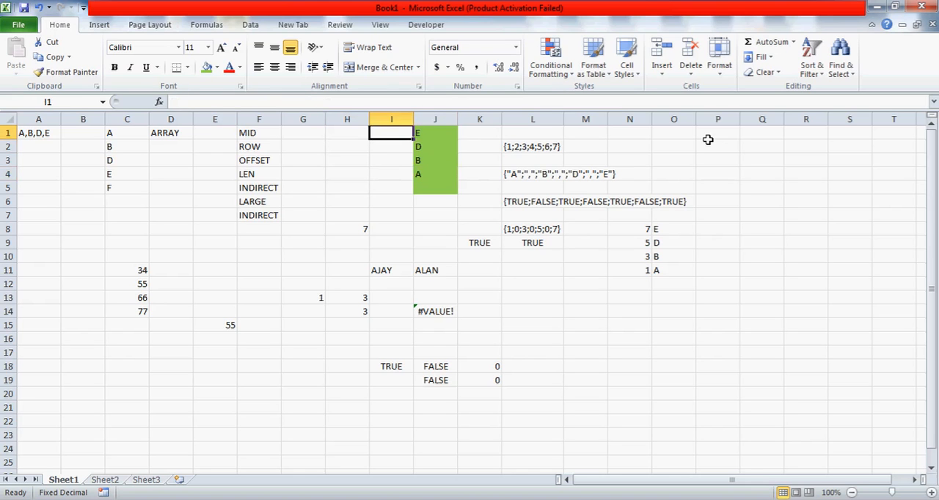
type("5")
key("Return")
type("=")
Copy the counter formula from I2 into I3:I5
key("Up")
type("-")
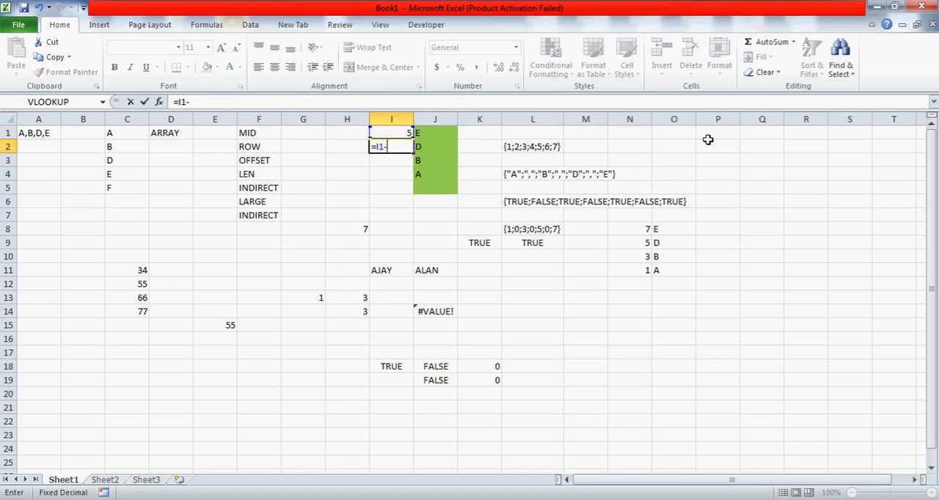
type("1")
key("Return")
key("Up")
key("ctrl+c")
key("Down")
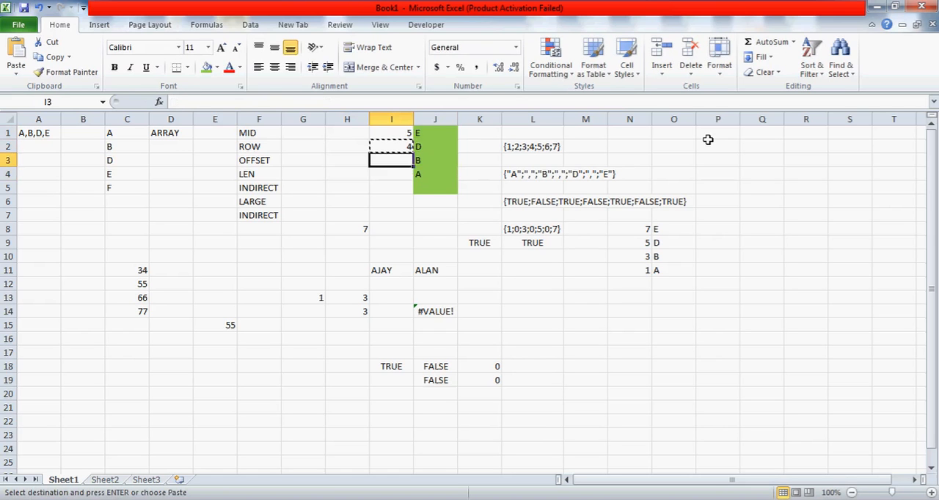
key("shift+Down")
key("ctrl+v")
key("Down")
key("Down")
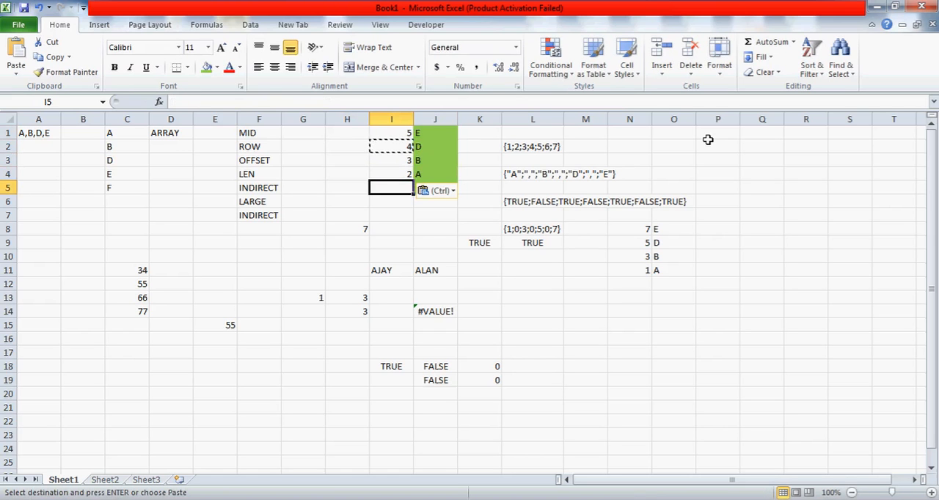
key("ctrl+v")
Try to enter an INDIRECT formula in H1
key("Up")
key("Up")
key("Up")
key("Up")
key("Left")
type("=")
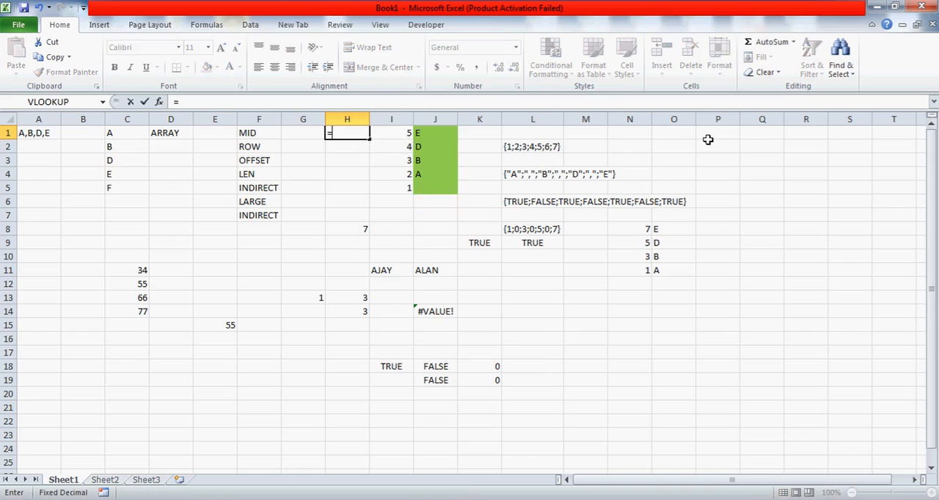
type("INDIRE")
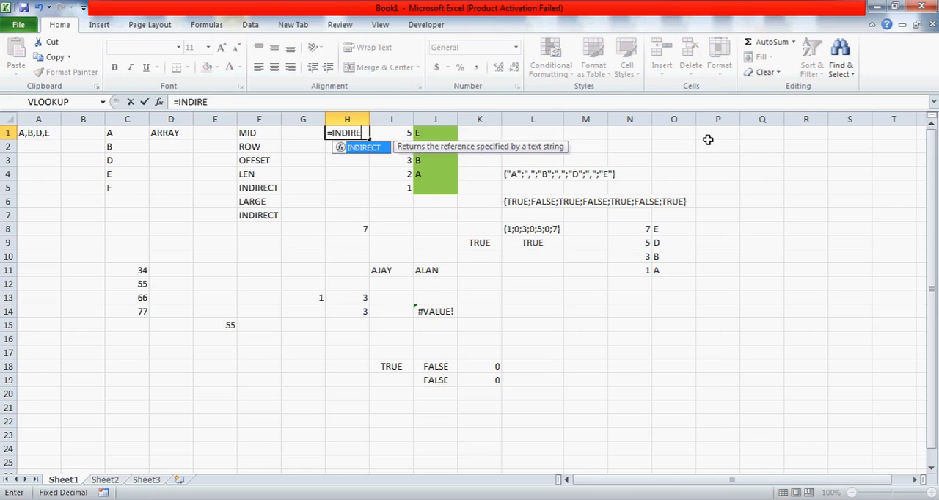
type("CT")
left_click(708, 139, "shift")
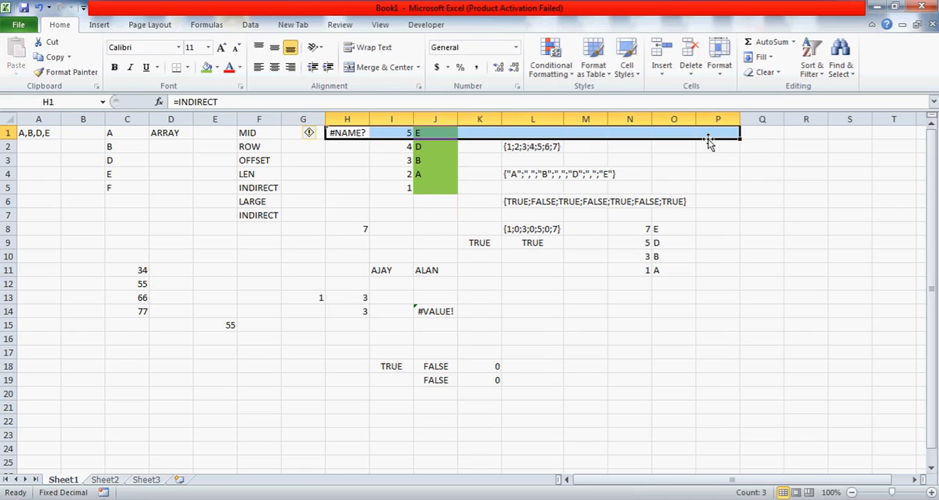
type("=INDIRE")
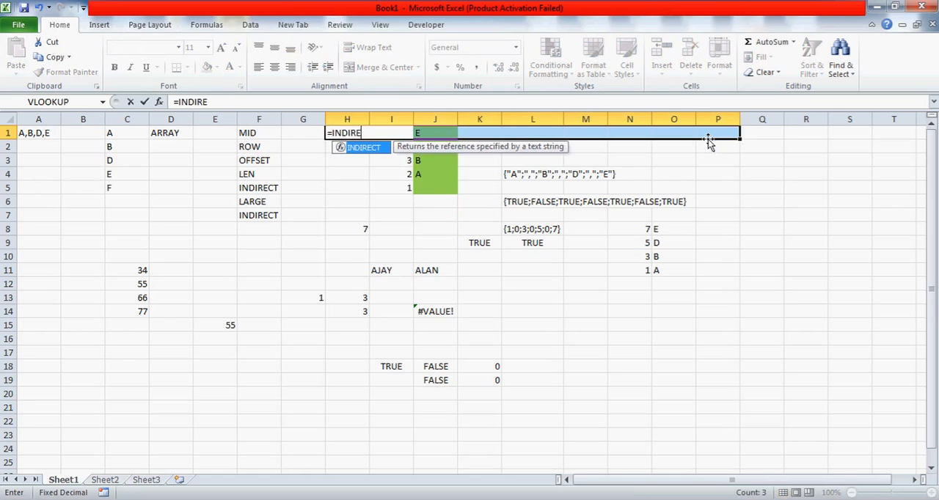
type("CT(")
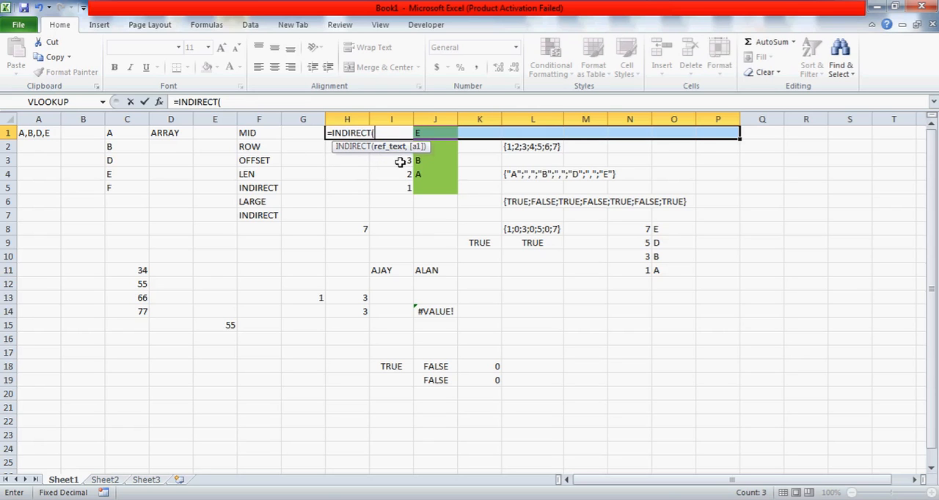
key("BackSpace")
key("Return")
Try clearing H1:P1, undo that clearing, and clear only the stray formula in H1
key("Delete")
key("Left")
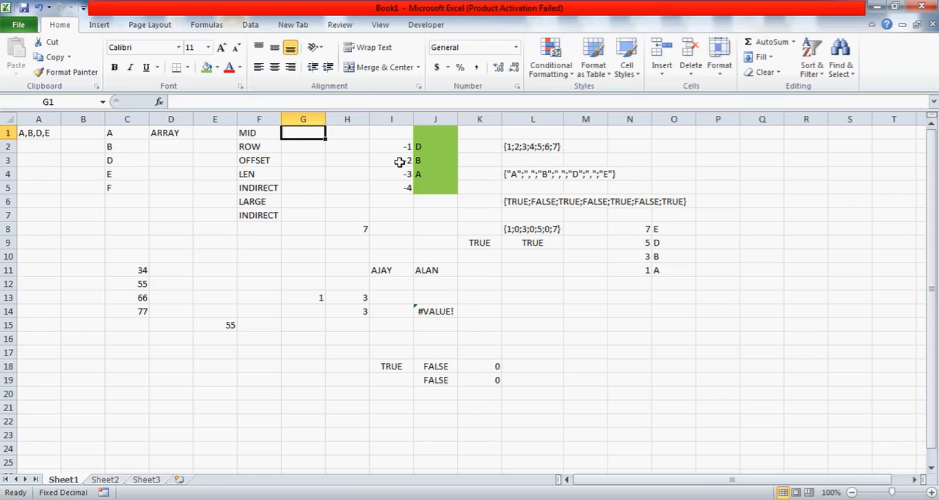
type("=")
left_click(398, 161)
key("Escape")
key("Right")
key("Right")
key("Right")
key("Right")
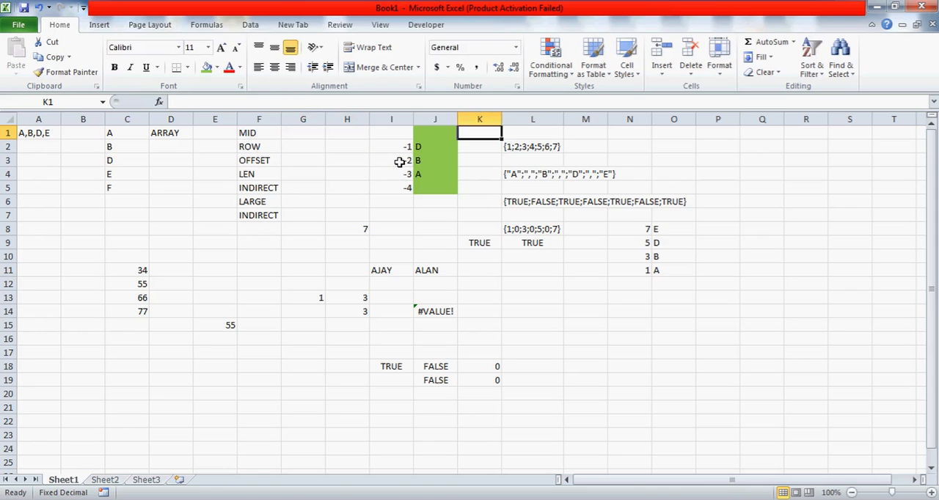
key("Right")
key("ctrl+z")
key("Left")
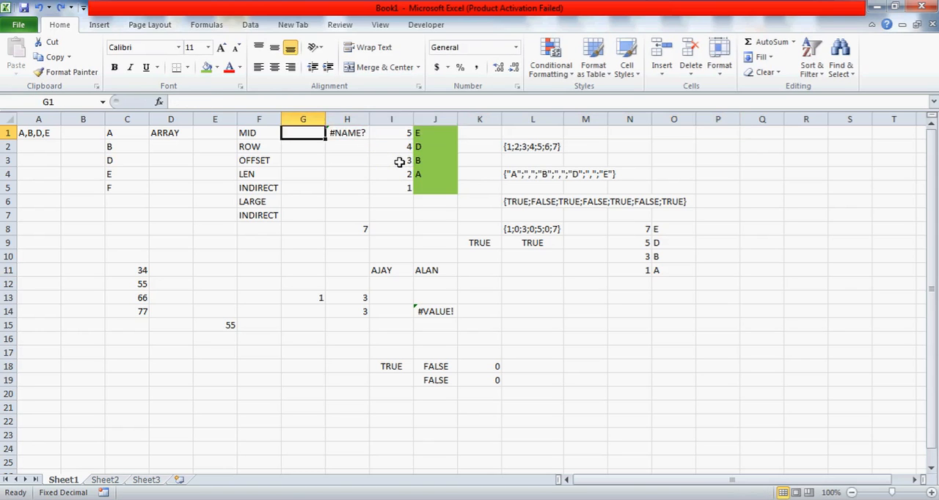
key("Right")
key("Delete")
Enter the formula =INDIRECT("J"&I1) in P1
key("Right")
key("Right")
key("Right")
key("Right")
key("Right")
key("Right")
key("Right")
key("Right")
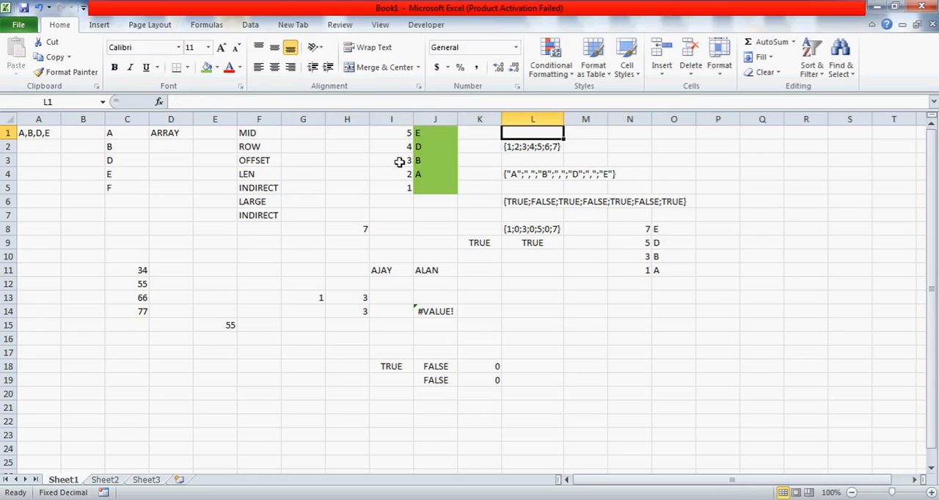
type("=INDIRECT(")
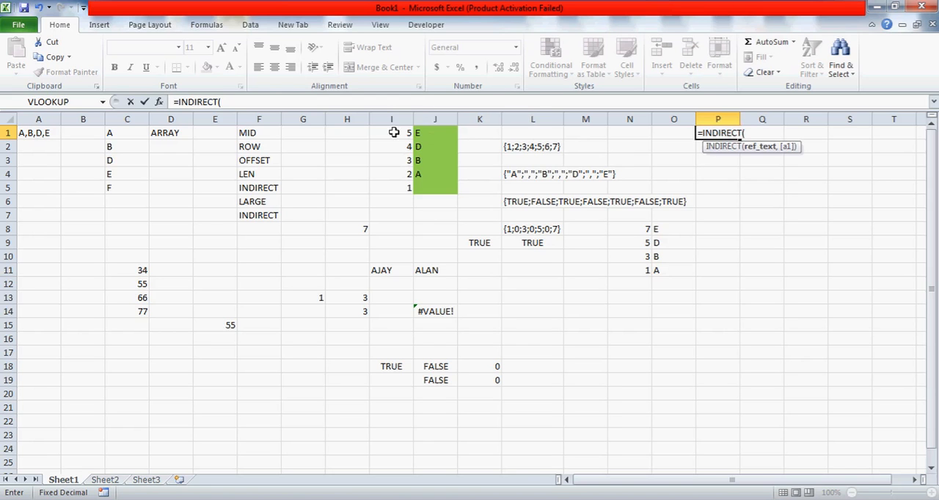
type("\"J\"&")
left_click(401, 133)
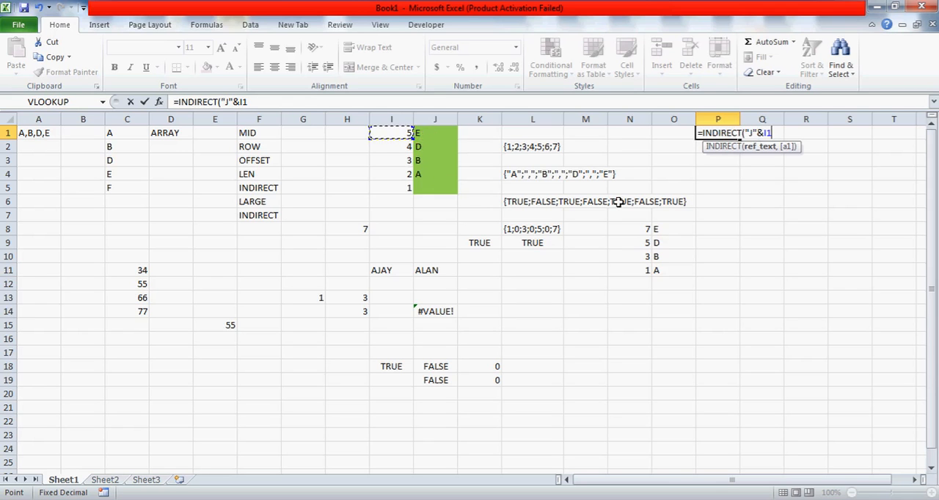
key("Return")
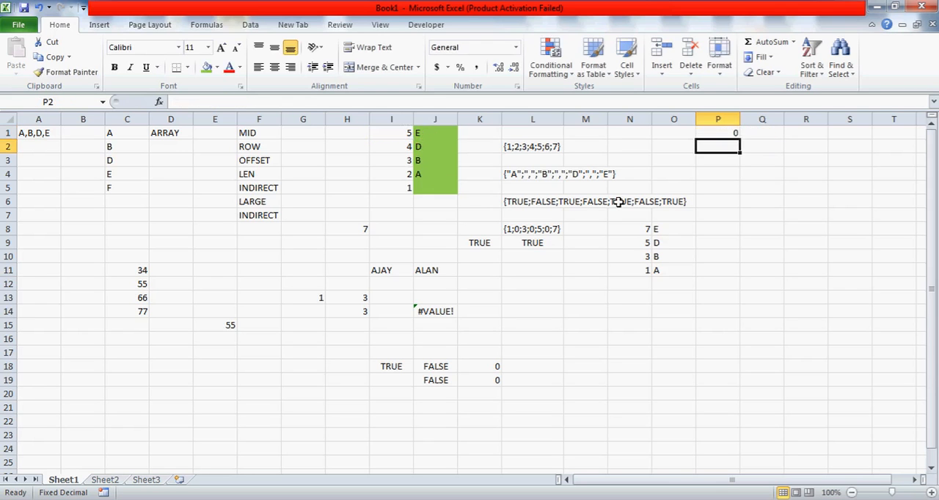
Change the cell reference in P1's INDIRECT formula to I2
key("Up")
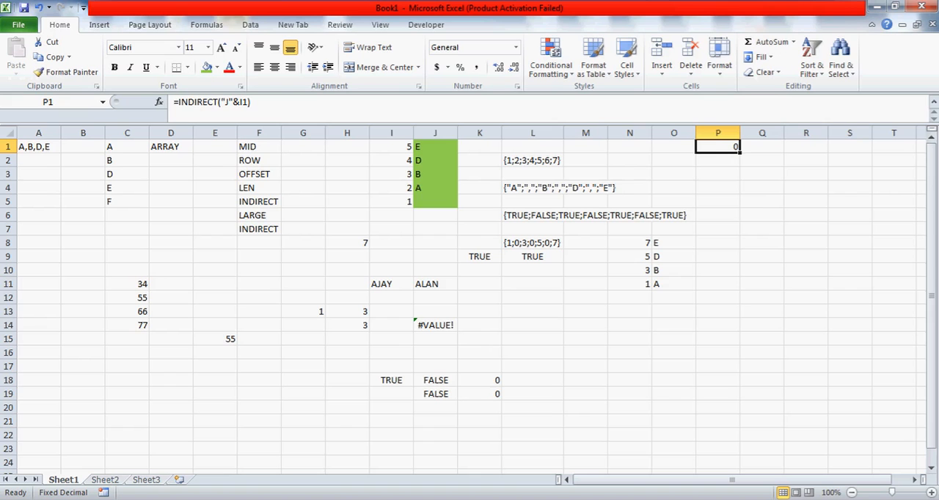
left_click(229, 102)
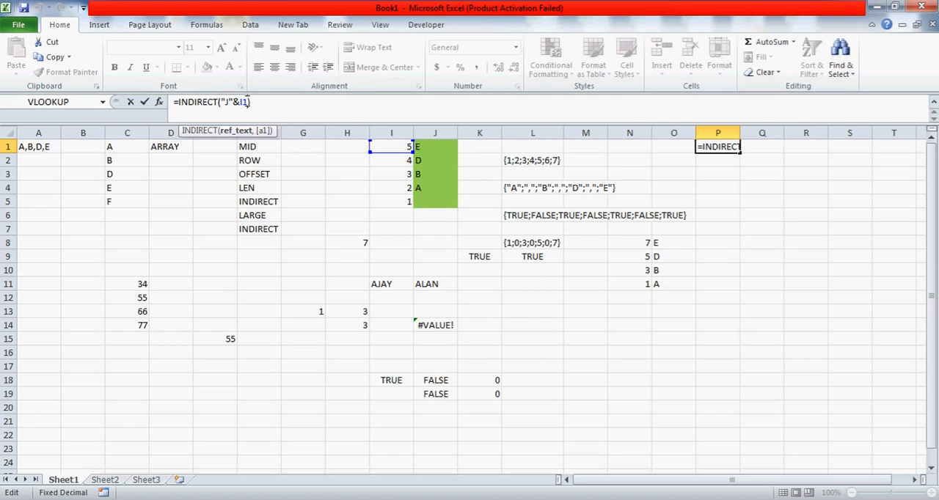
key("BackSpace")
type("2")
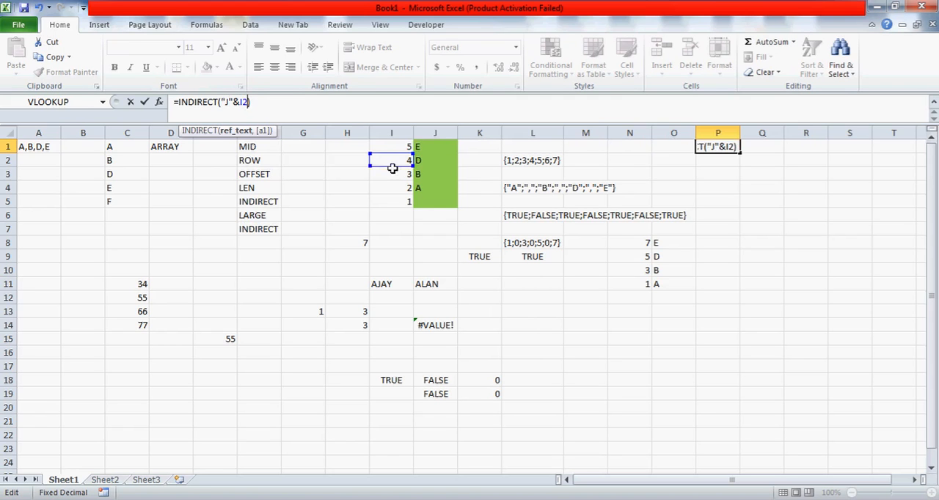
key("ctrl+Return")
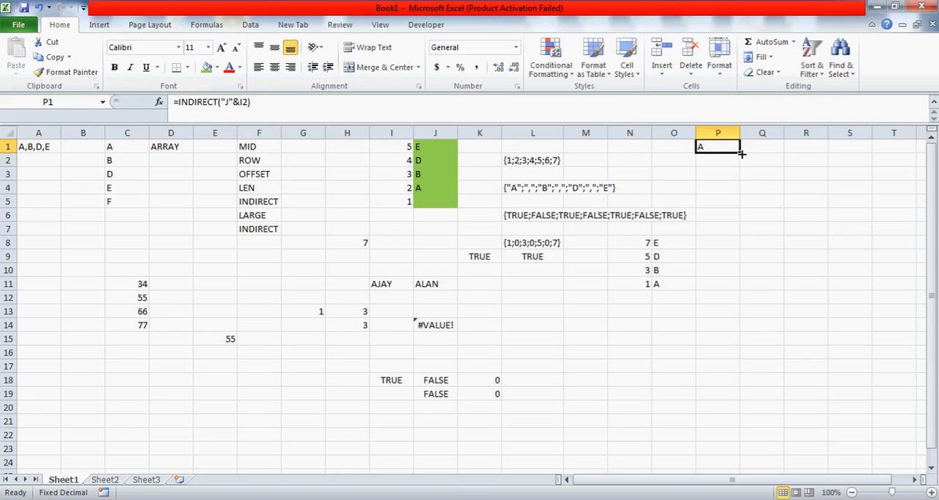
Fill the INDIRECT formula from P1 down to P4 and check the formulas in the filled cells
left_click_drag(741, 153, 741, 194)
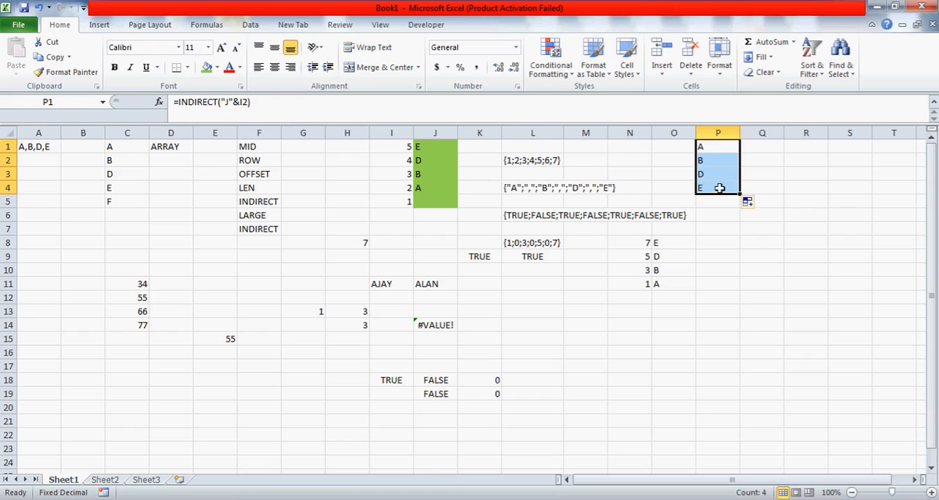
left_click(710, 146)
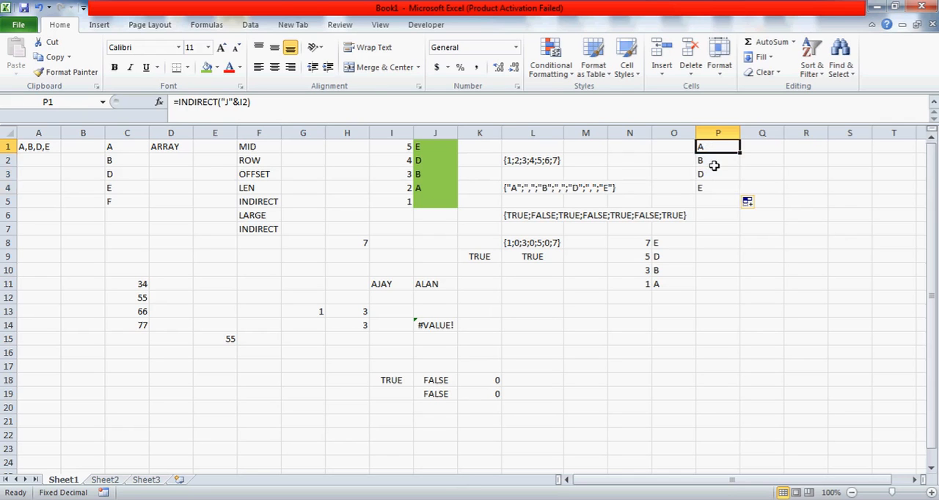
left_click(714, 164)
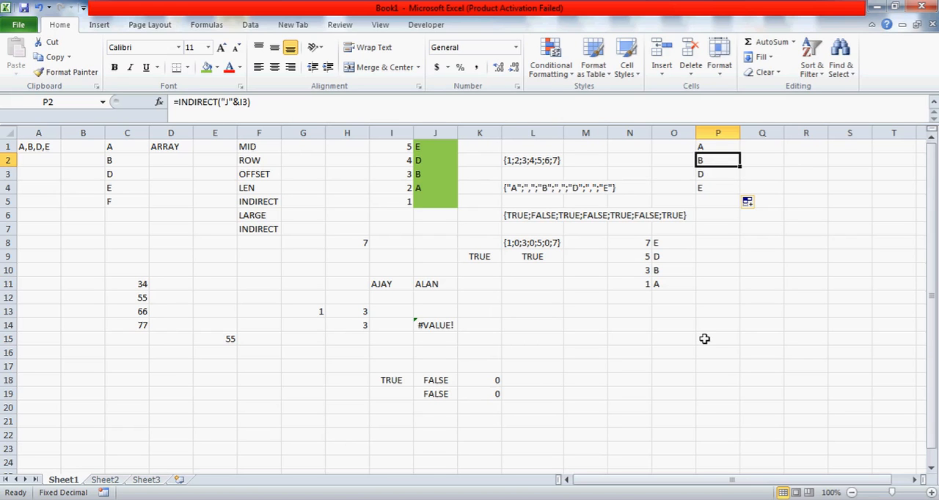
left_click(704, 179)
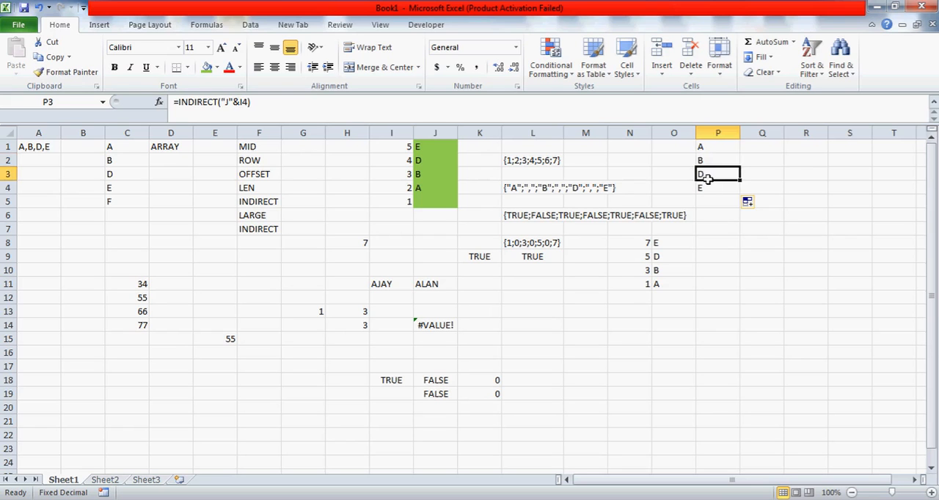
left_click(714, 150)
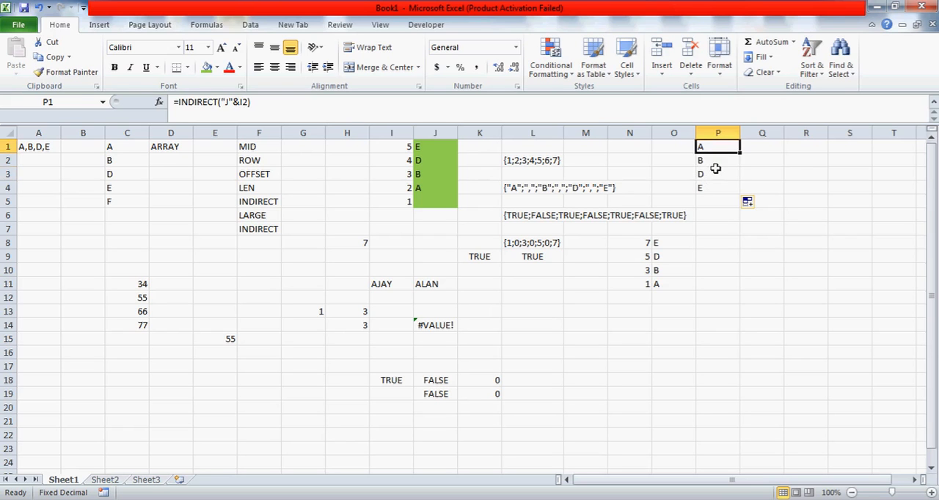
Check the INDIRECT formulas in P3 and P4, and briefly view myfirstvideo.txt in Notepad before returning to the workbook
left_click(715, 168)
left_click(715, 189)
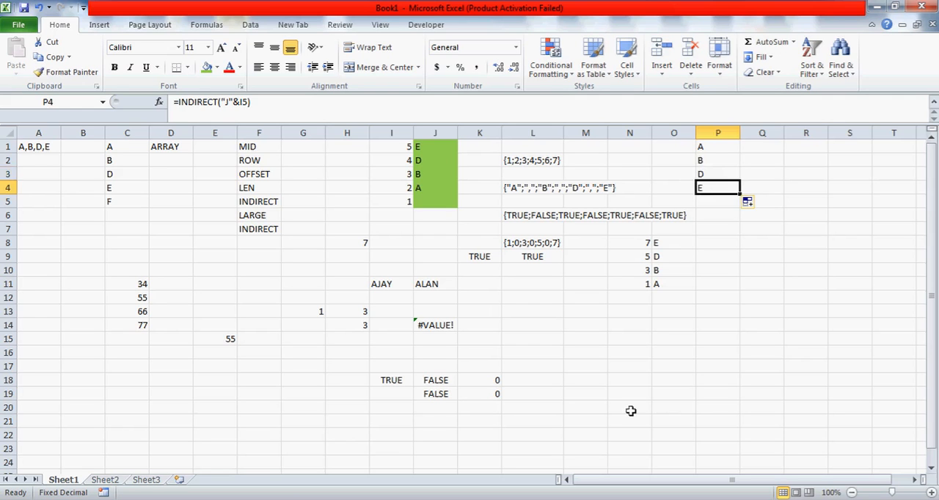
key("alt+Tab")
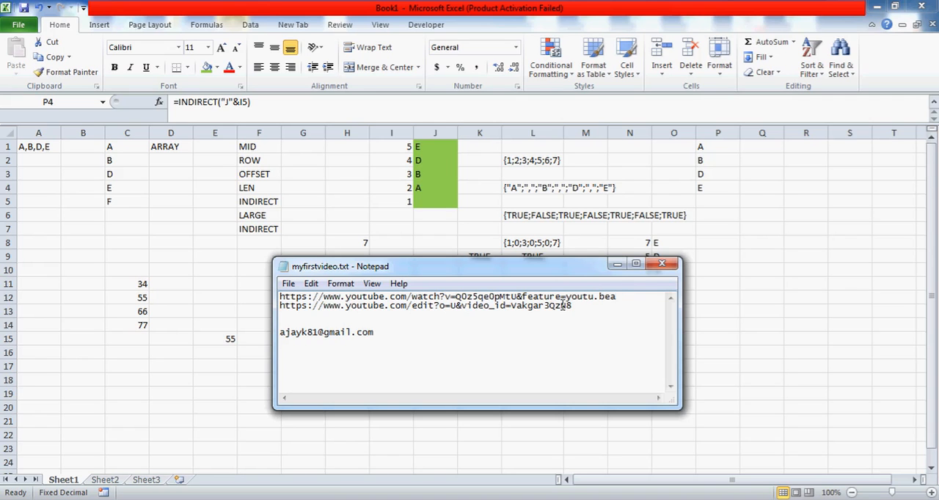
left_click(617, 266)
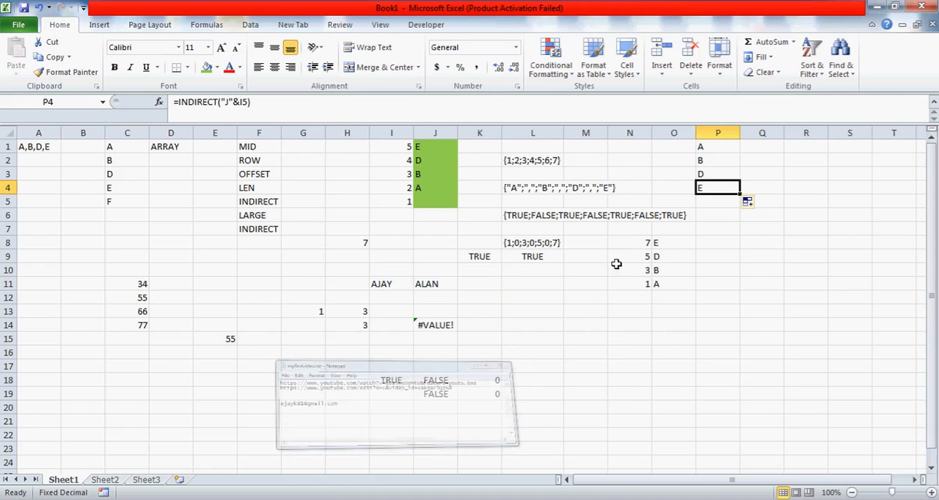
Review the source text in A1 against the INDIRECT formula in P1
left_click(36, 146)
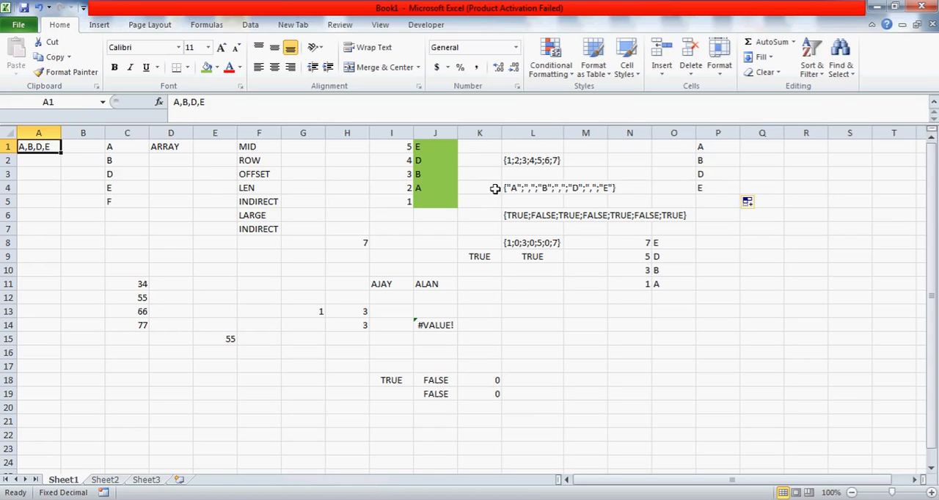
left_click(699, 149)
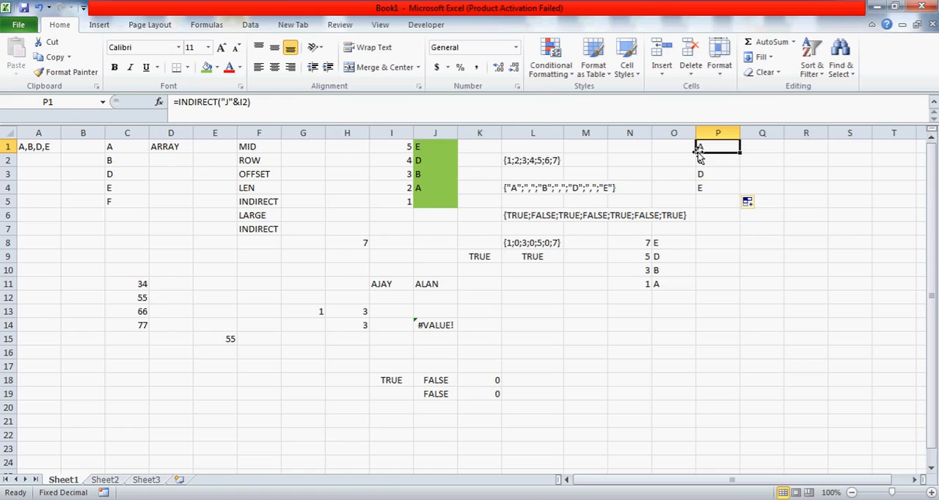
left_click(335, 499)
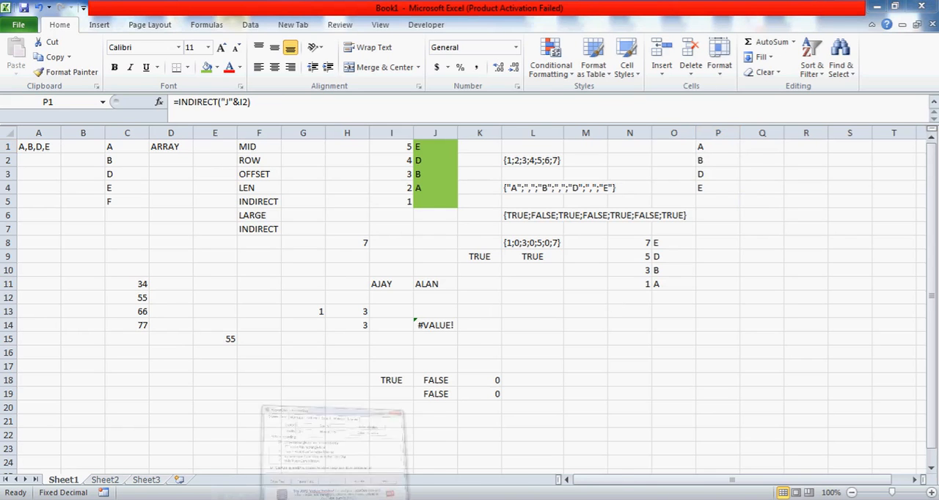